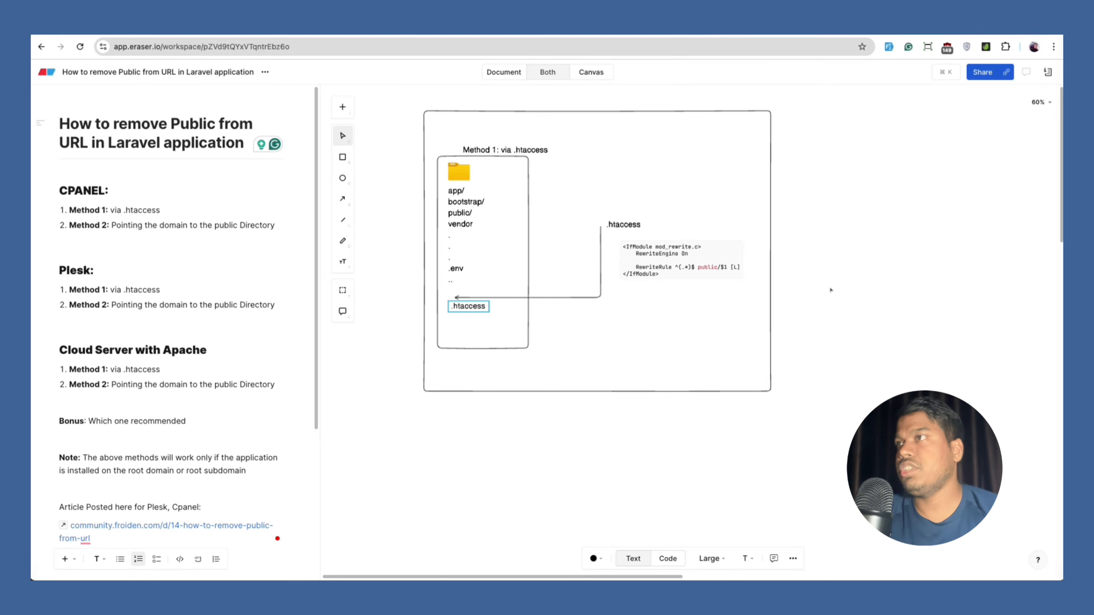
# Draw a large rectangle frame to the right of the Method 1 diagram.
pyautogui.click(738, 304)
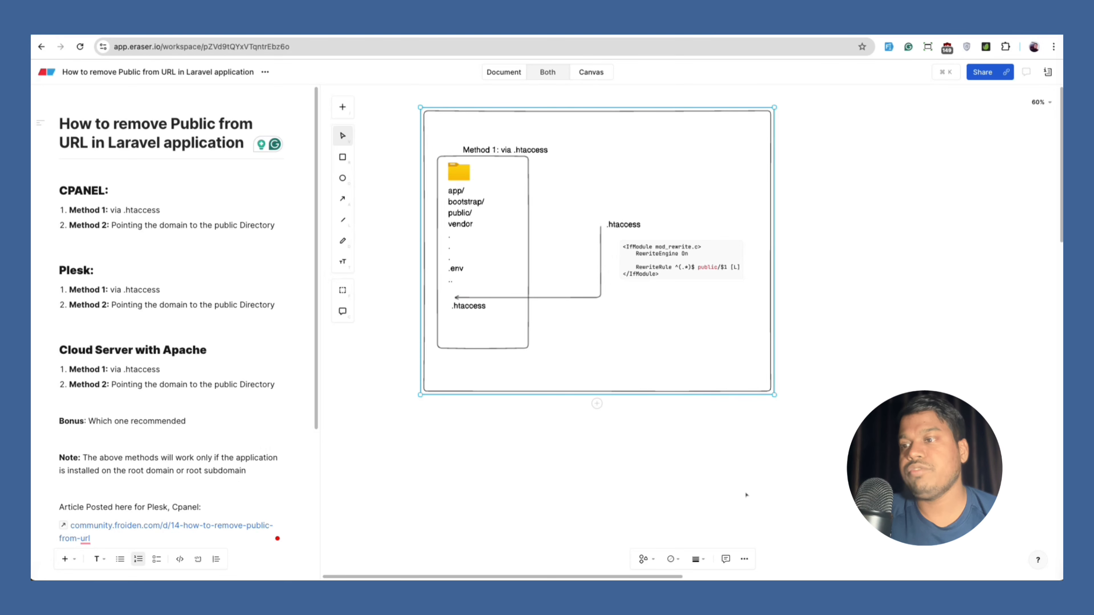
pyautogui.hscroll(5, 672, 578)
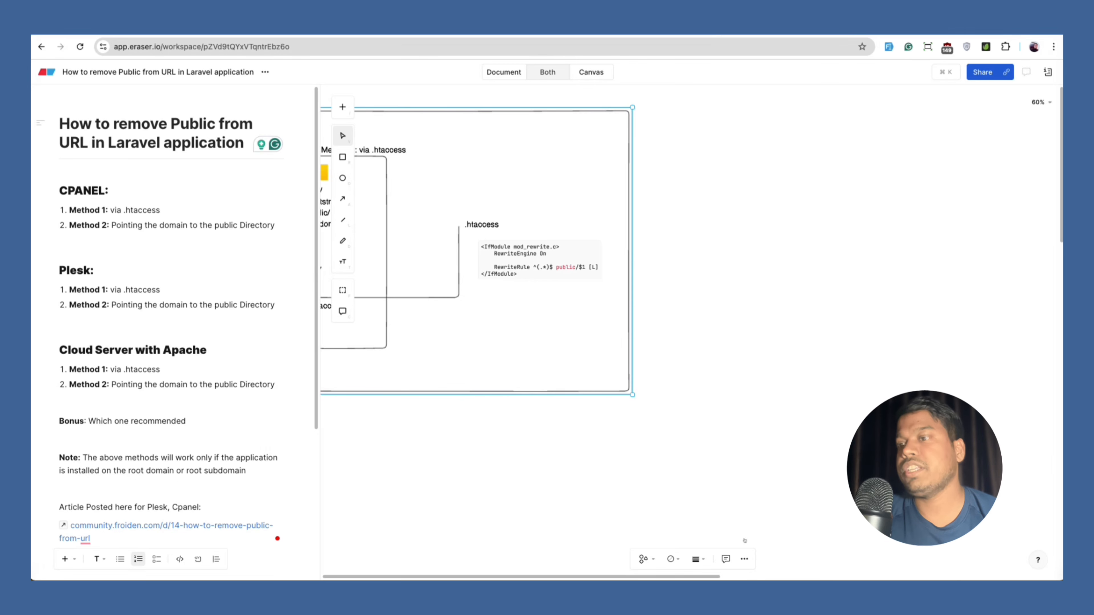
pyautogui.press('r')
pyautogui.moveTo(647, 108); pyautogui.dragTo(1060, 411)
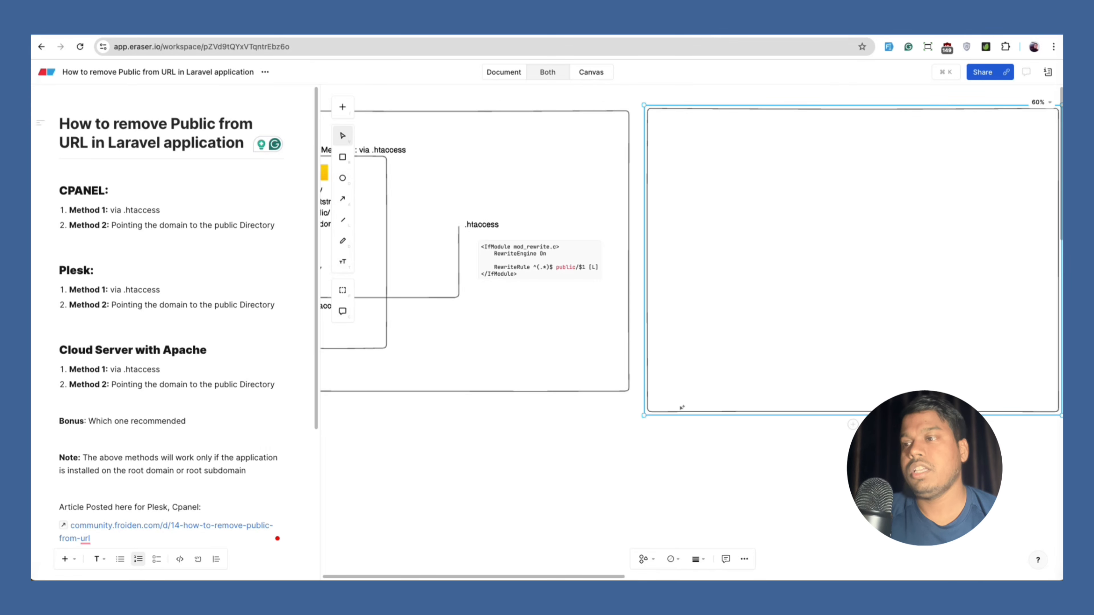
# Label the new frame 'Method 2: pointing domain to public directory'.
pyautogui.press('t')
pyautogui.click(675, 146)
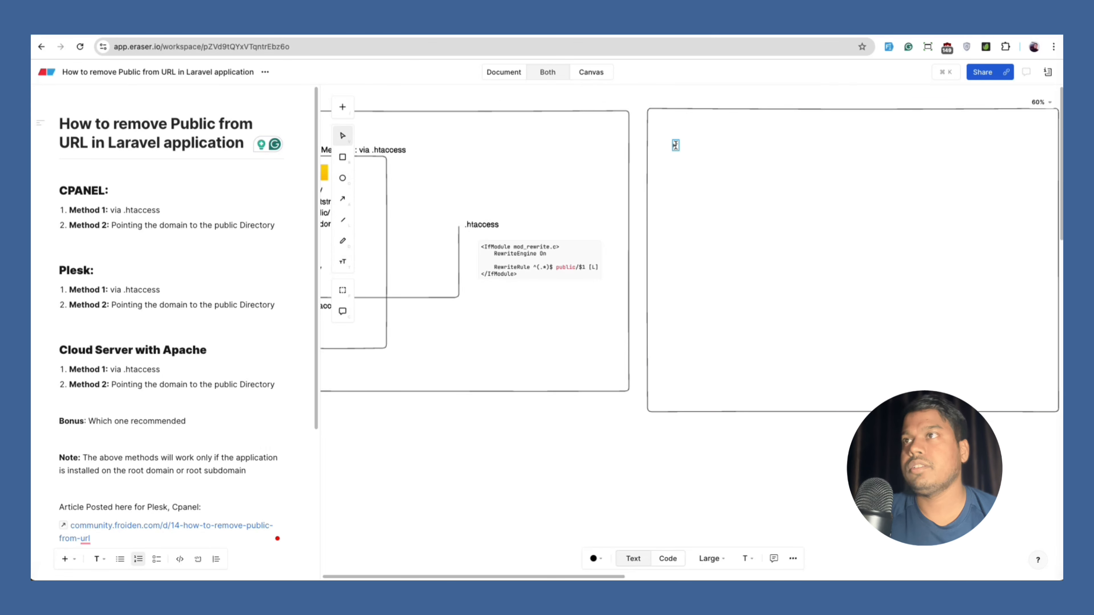
pyautogui.write('Method 2:')
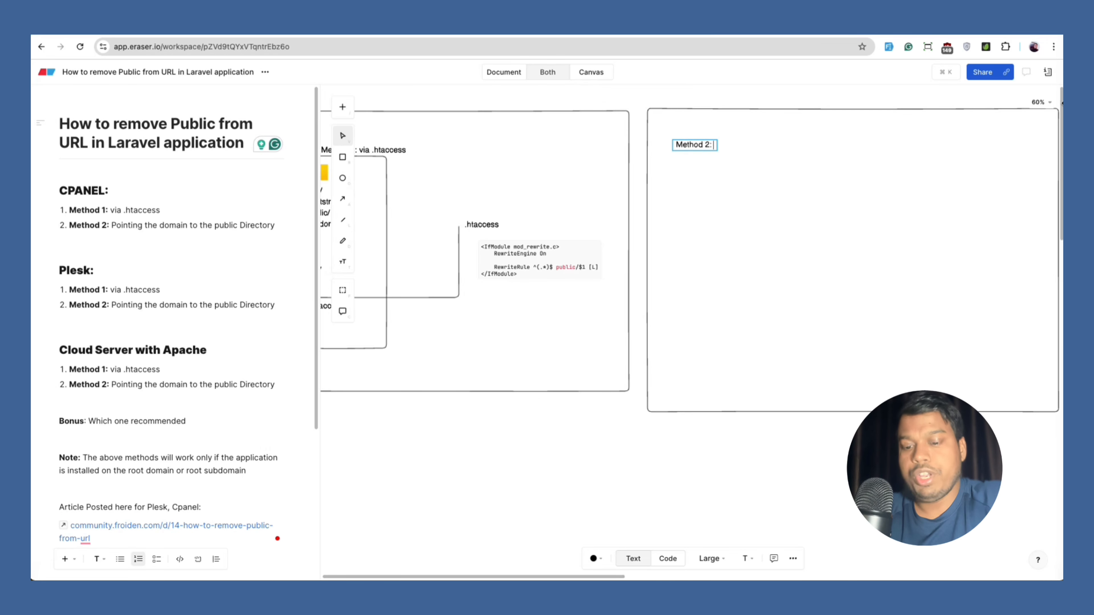
pyautogui.write(' pointing')
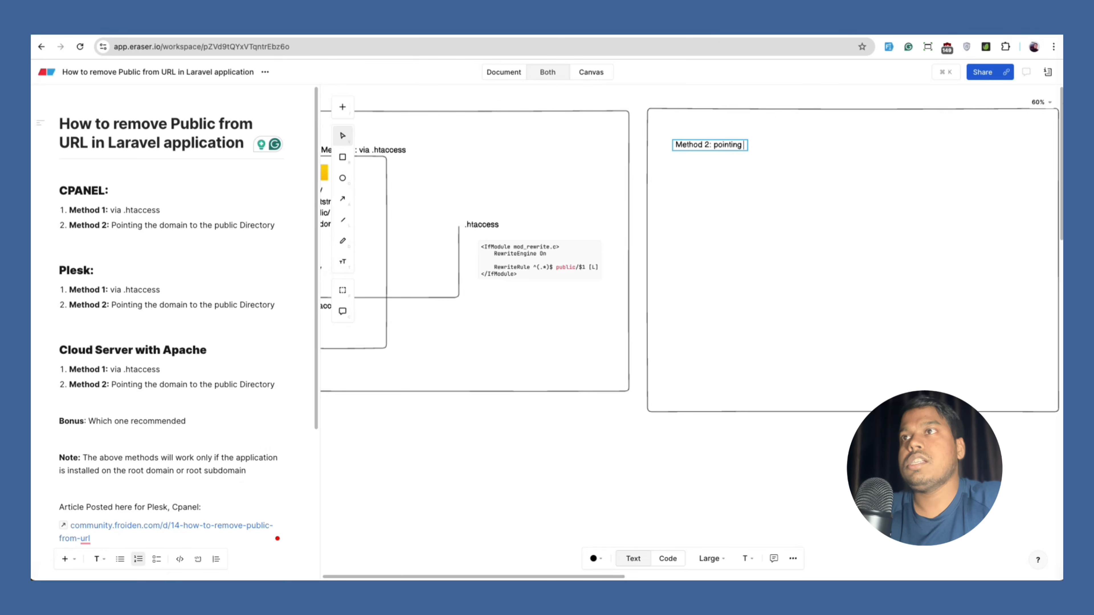
pyautogui.write(' domain to a')
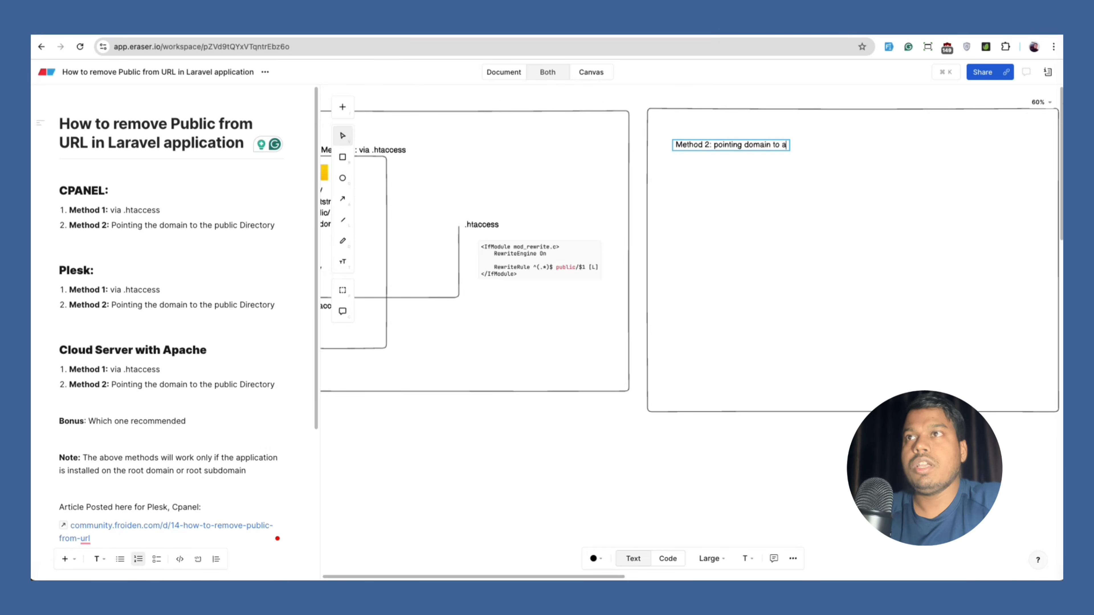
pyautogui.press('BackSpace')
pyautogui.write('publi')
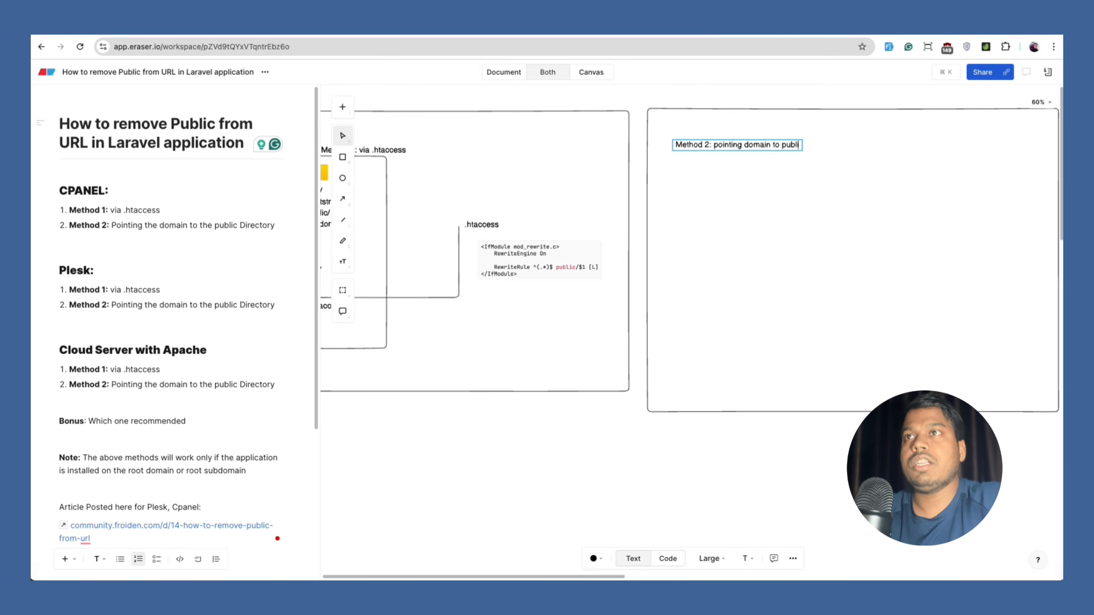
pyautogui.write('c directory')
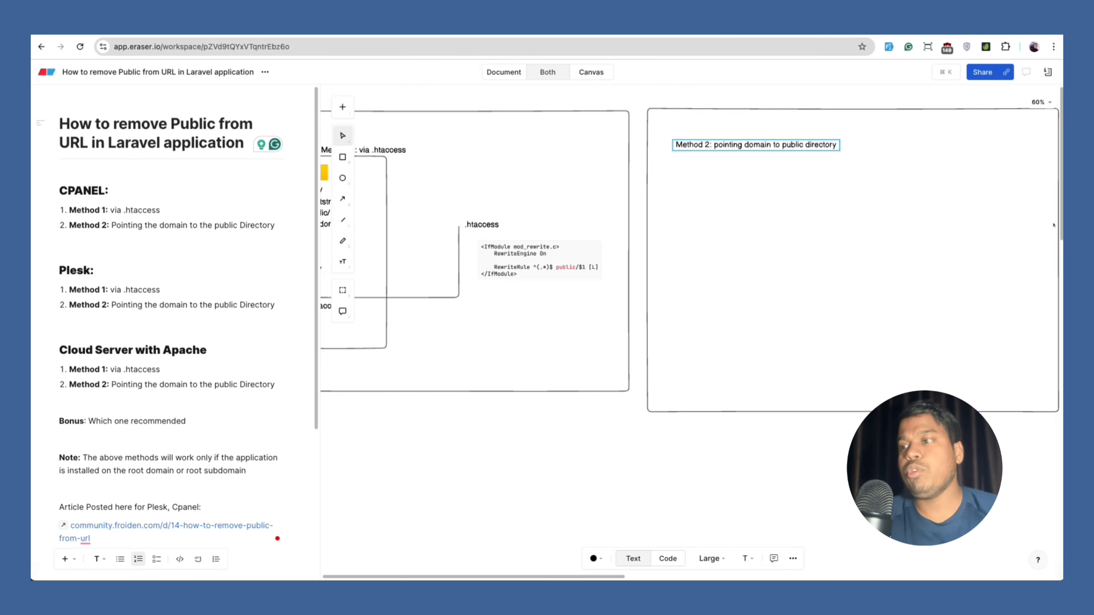
pyautogui.press('Escape')
# Change public/ to public/.htaccess in the folder listing and draw a box around that line.
pyautogui.hscroll(-5, 473, 223)
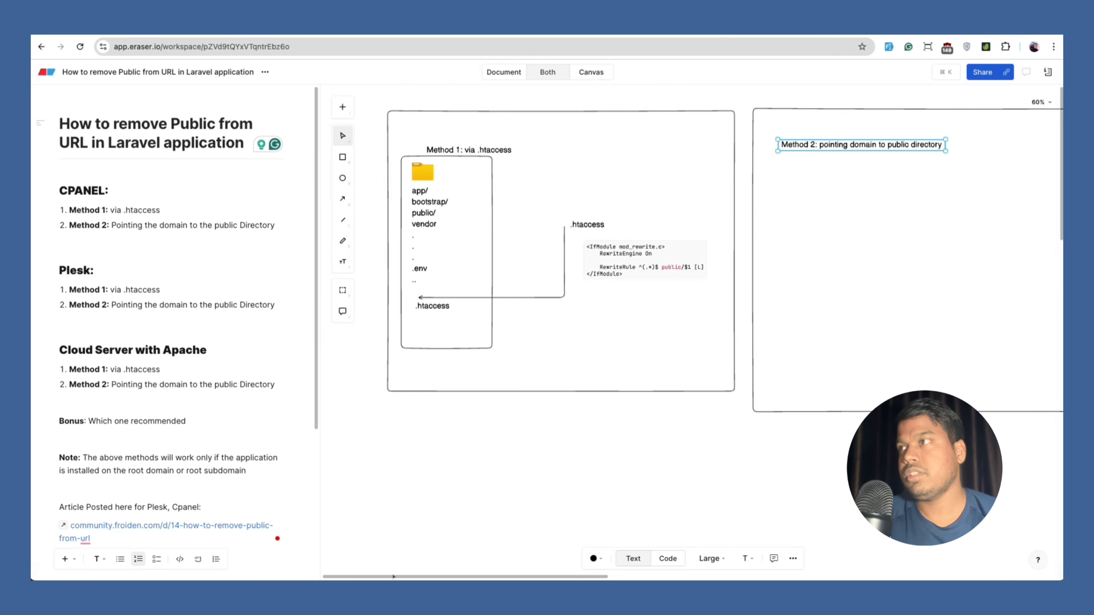
pyautogui.doubleClick(441, 214)
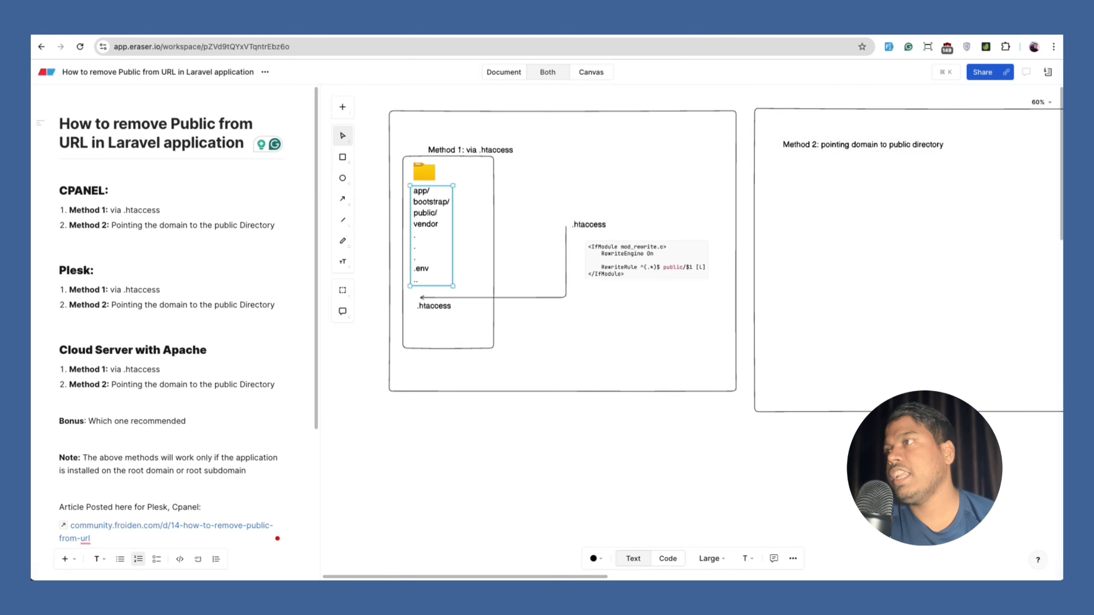
pyautogui.click(441, 215)
pyautogui.write('.')
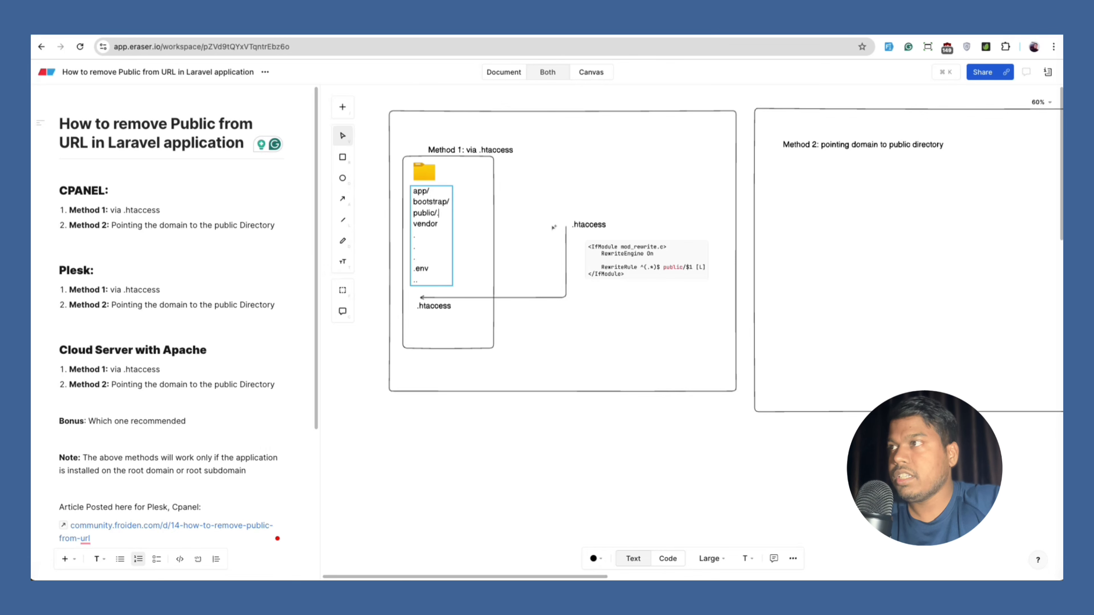
pyautogui.write('htaccess')
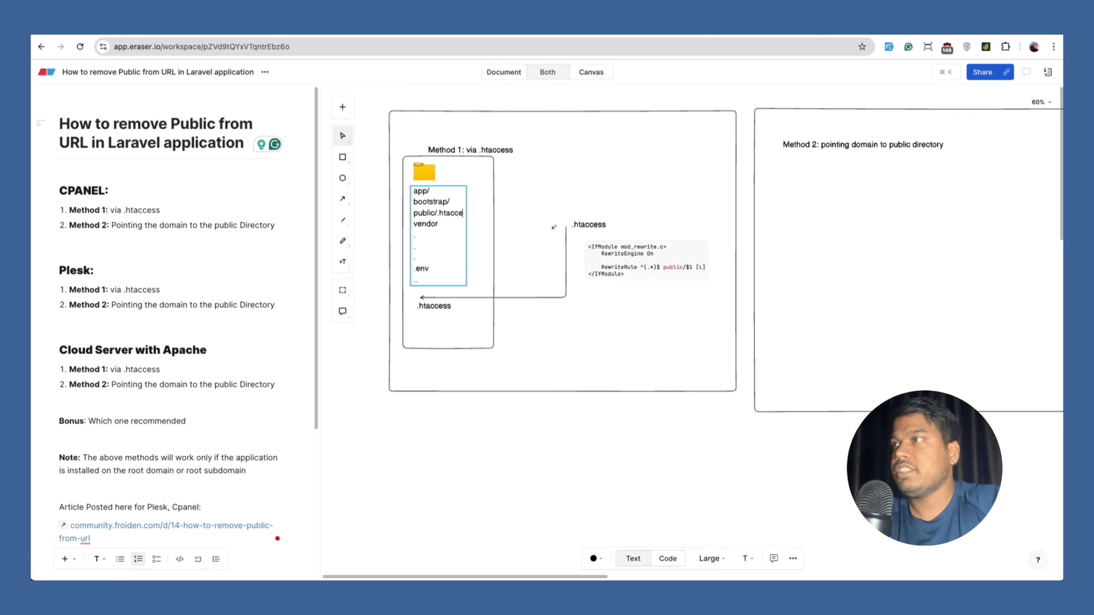
pyautogui.click(343, 158)
pyautogui.moveTo(410, 207); pyautogui.dragTo(476, 220)
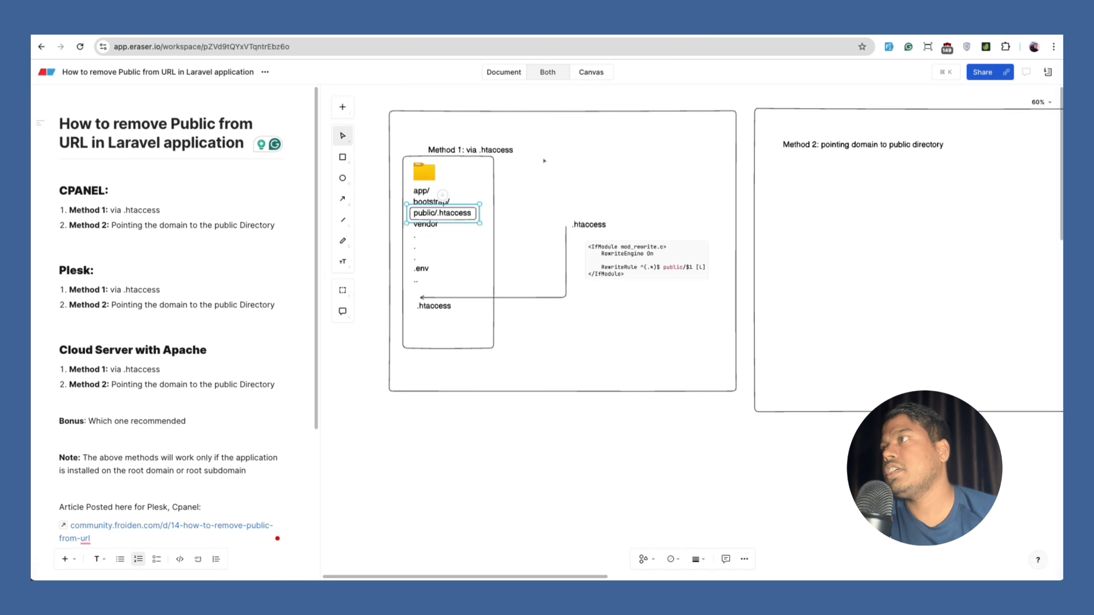
# Add the note 'Do not touch this .htaccess at all' beside the folder listing.
pyautogui.click(343, 262)
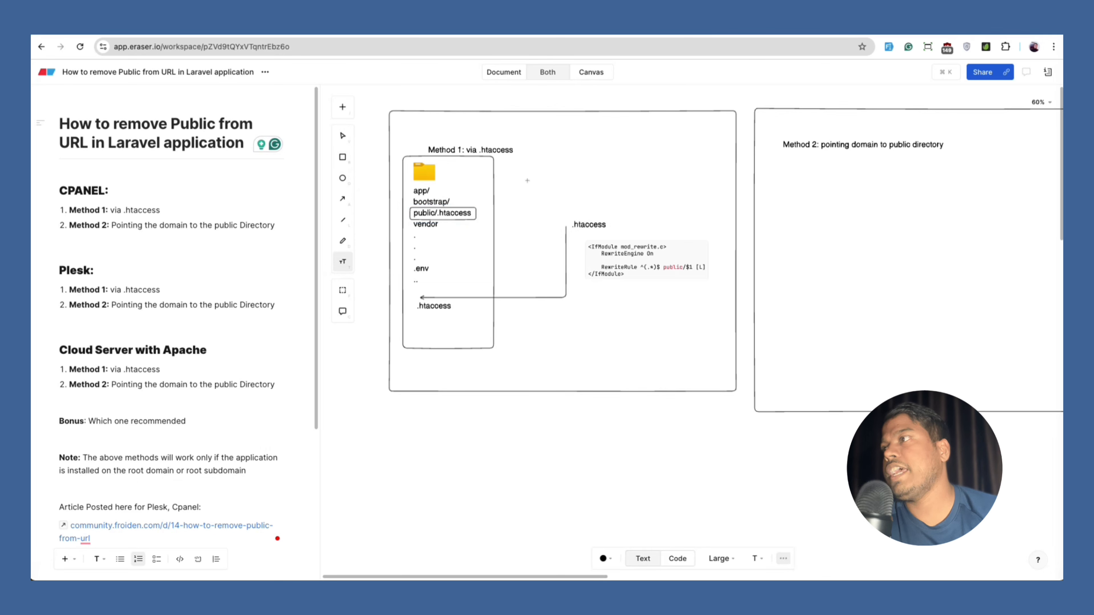
pyautogui.click(527, 181)
pyautogui.write('Do')
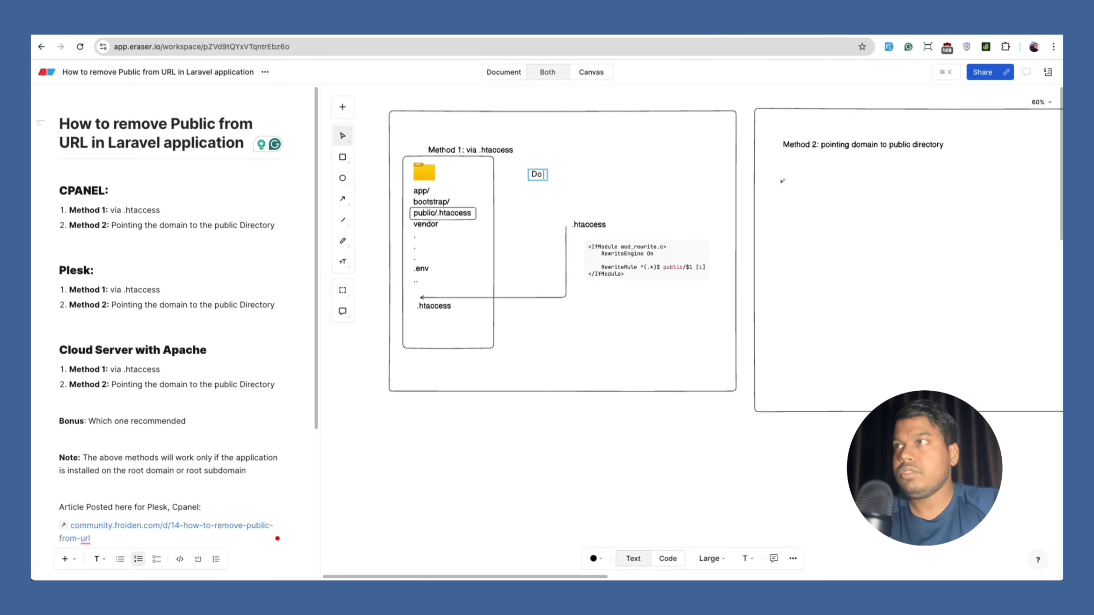
pyautogui.write(' not touch this .htaccess at all')
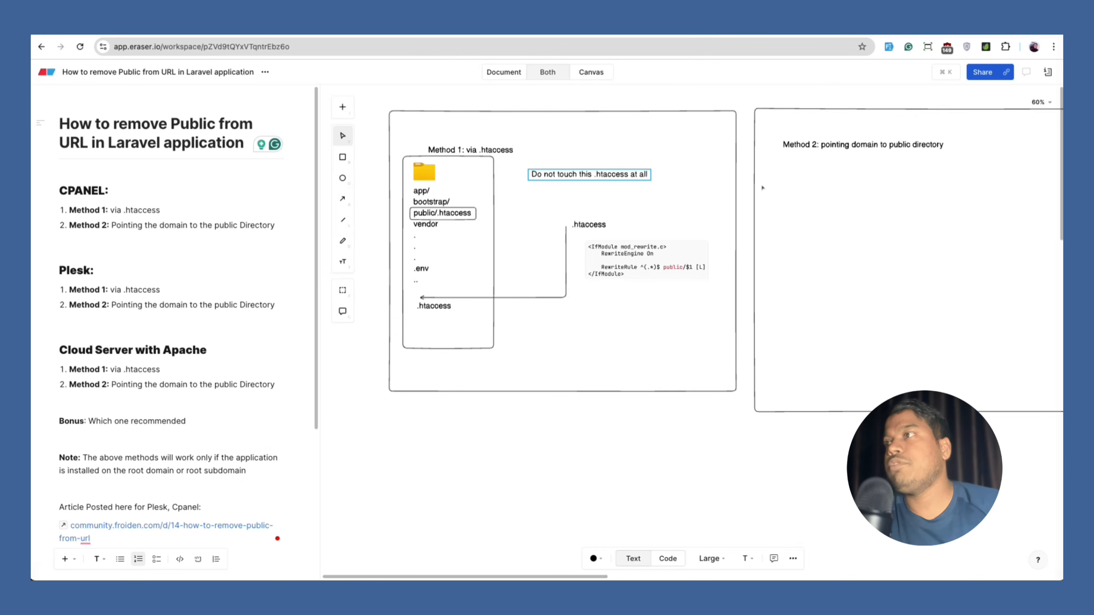
# Arrow the 'Do not touch' note to the public/.htaccess box and make the note red.
pyautogui.click(343, 198)
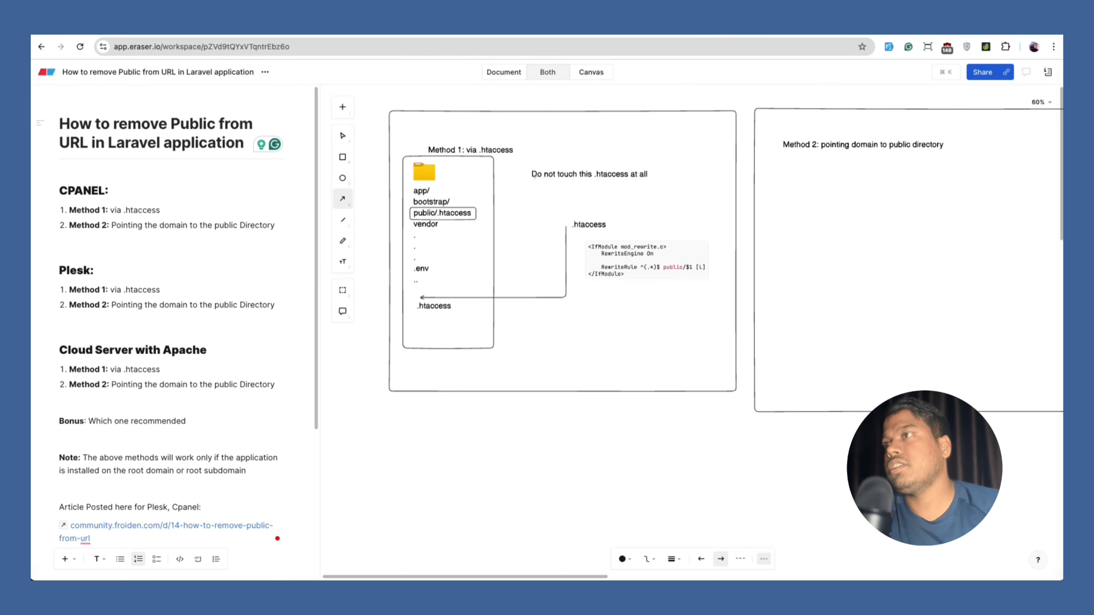
pyautogui.moveTo(532, 174)
pyautogui.mouseDown()
pyautogui.moveTo(501, 174)
pyautogui.moveTo(472, 216)
pyautogui.mouseUp()
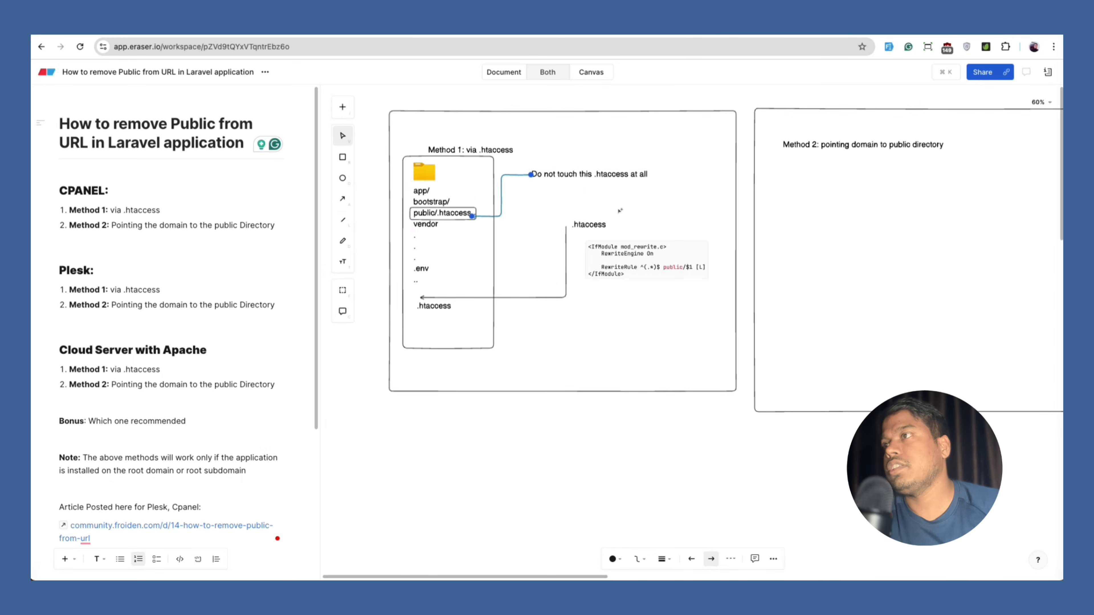
pyautogui.click(571, 175)
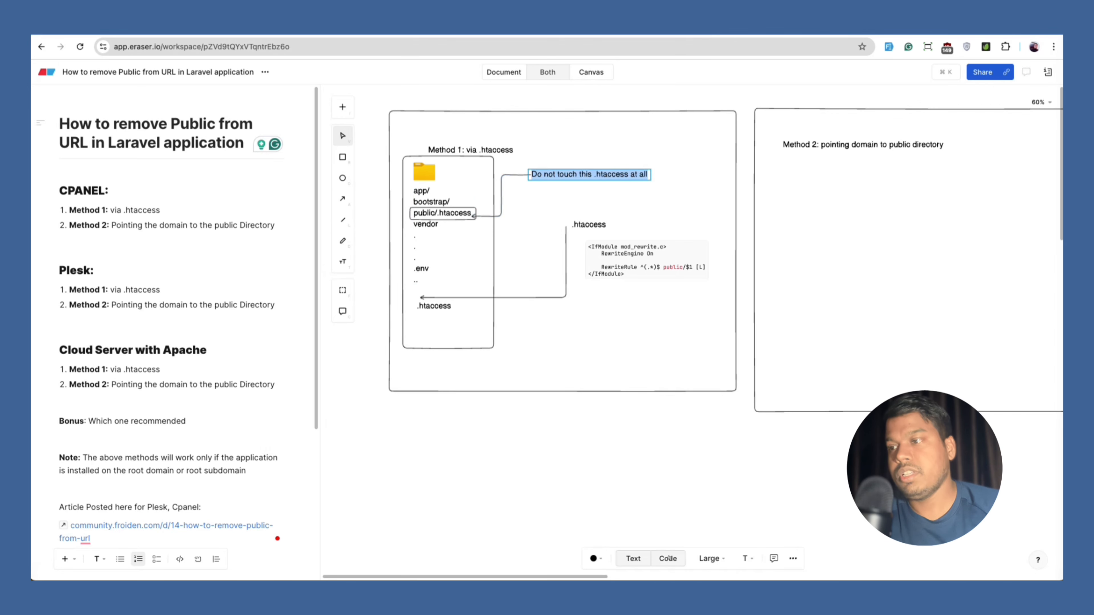
pyautogui.click(595, 559)
pyautogui.click(602, 525)
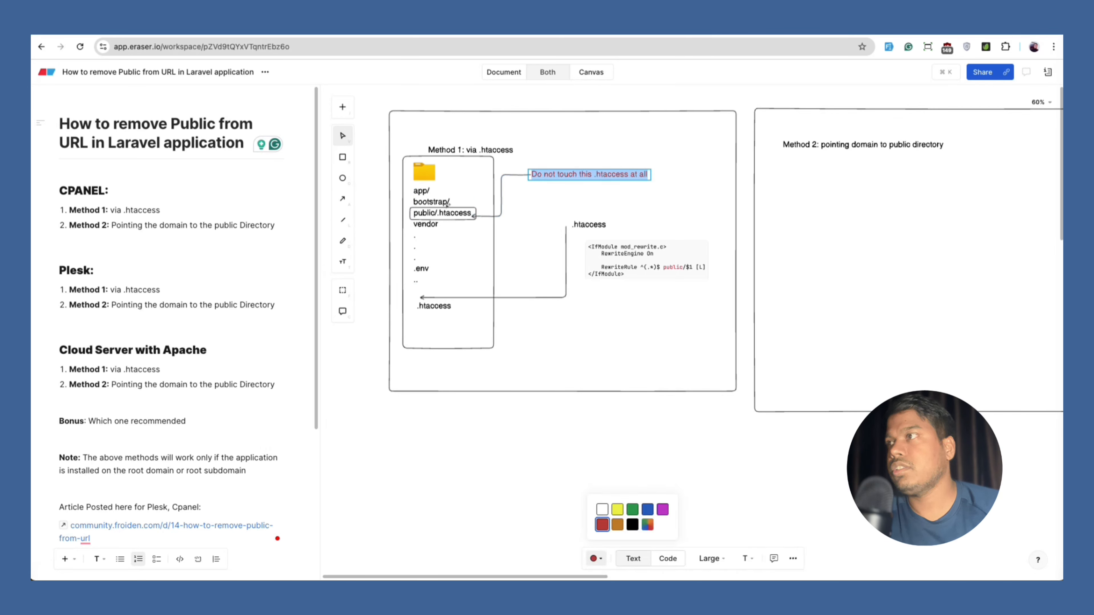
# Adjust the position of the Method 1 frame on the canvas.
pyautogui.click(443, 212)
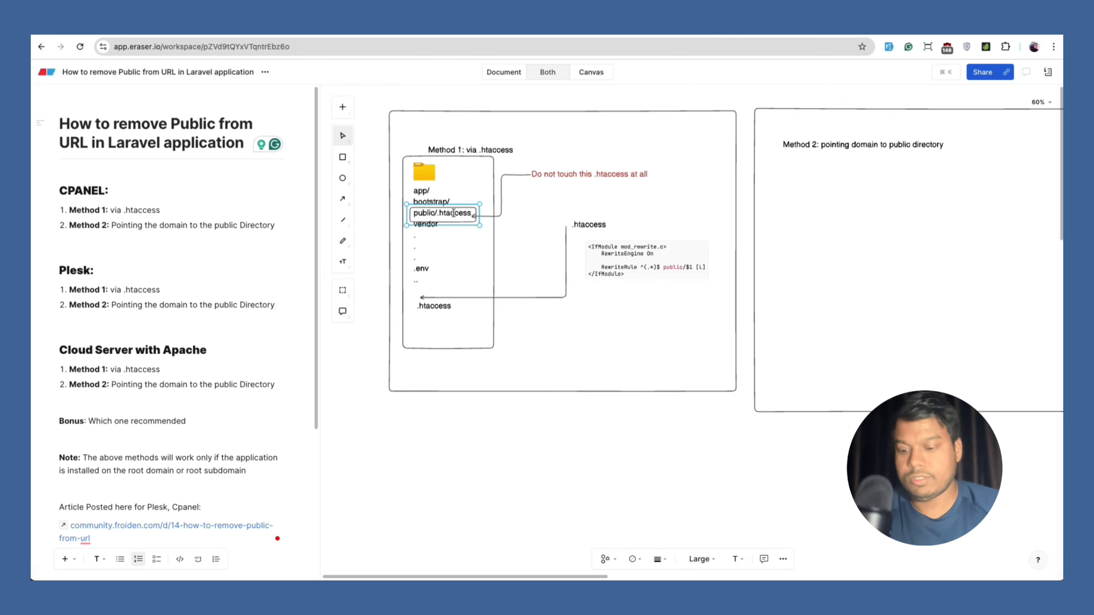
pyautogui.click(523, 221)
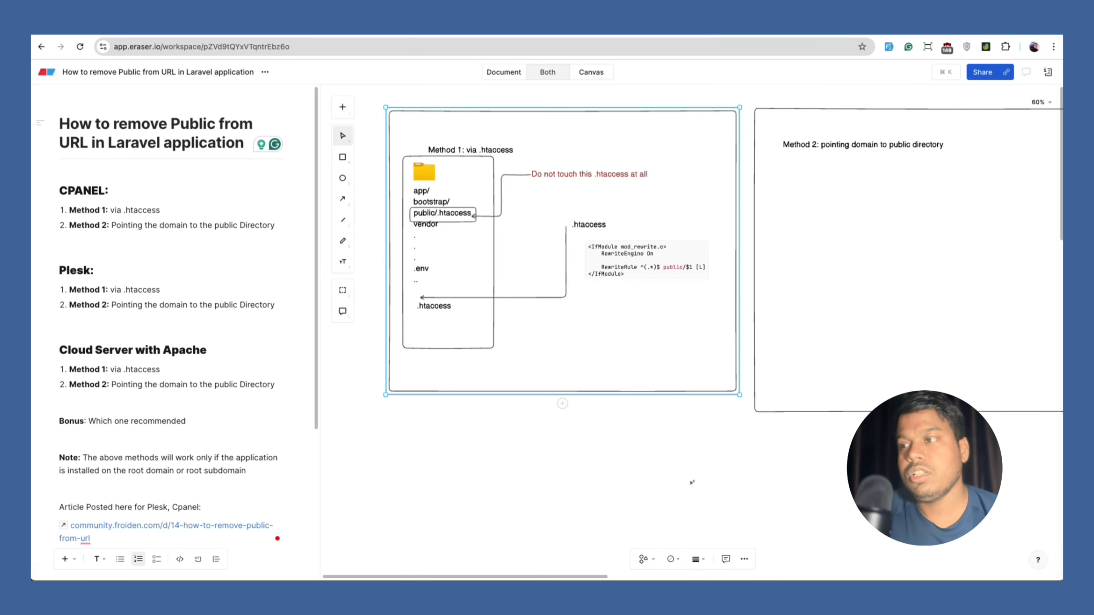
pyautogui.moveTo(573, 575); pyautogui.dragTo(640, 575)
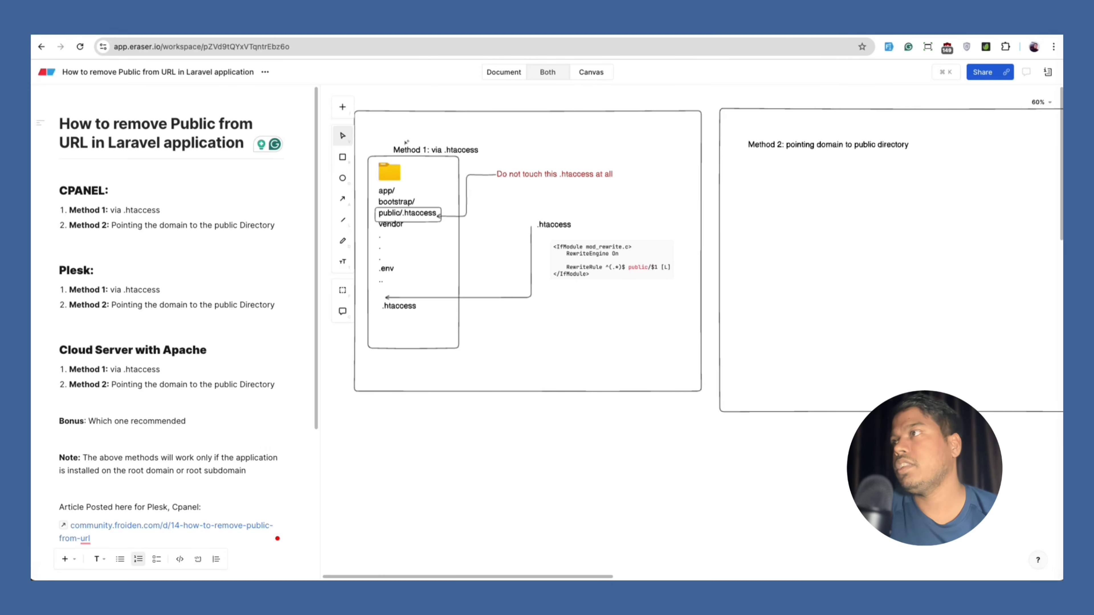
pyautogui.click(375, 165)
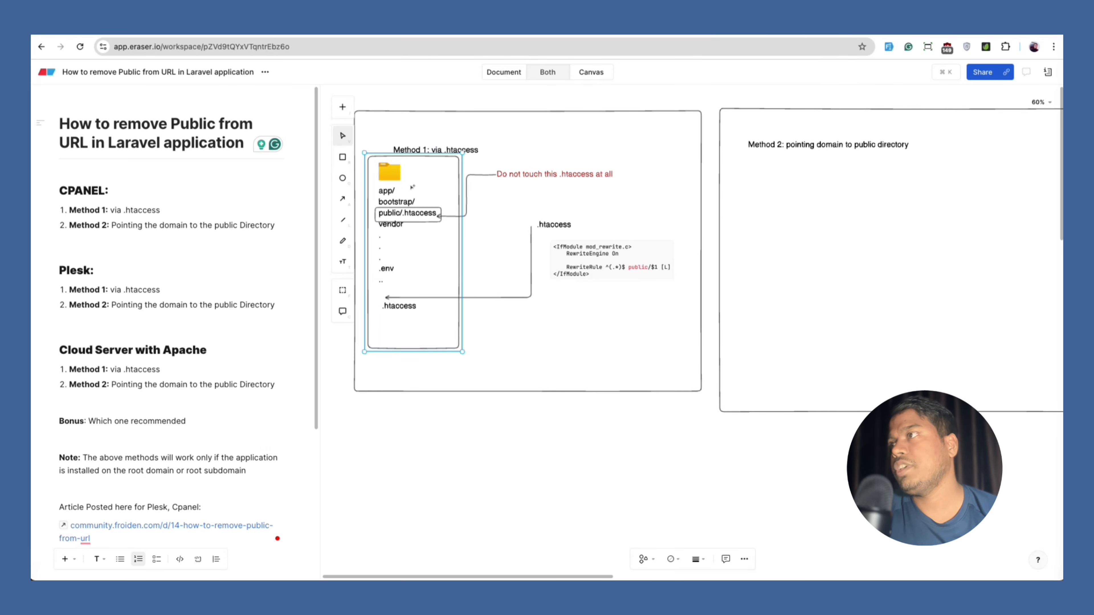
pyautogui.click(391, 182)
pyautogui.moveTo(362, 151); pyautogui.dragTo(367, 179)
pyautogui.moveTo(476, 349); pyautogui.dragTo(450, 362)
# Select the folder icon and file-list text inside Method 1.
pyautogui.click(442, 337)
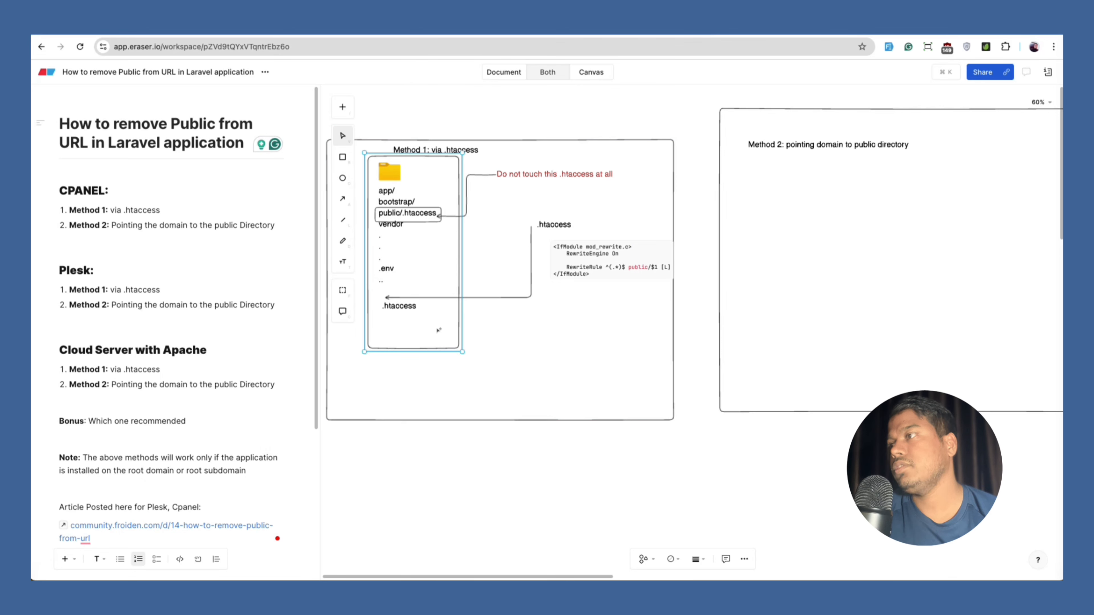
pyautogui.click(414, 298)
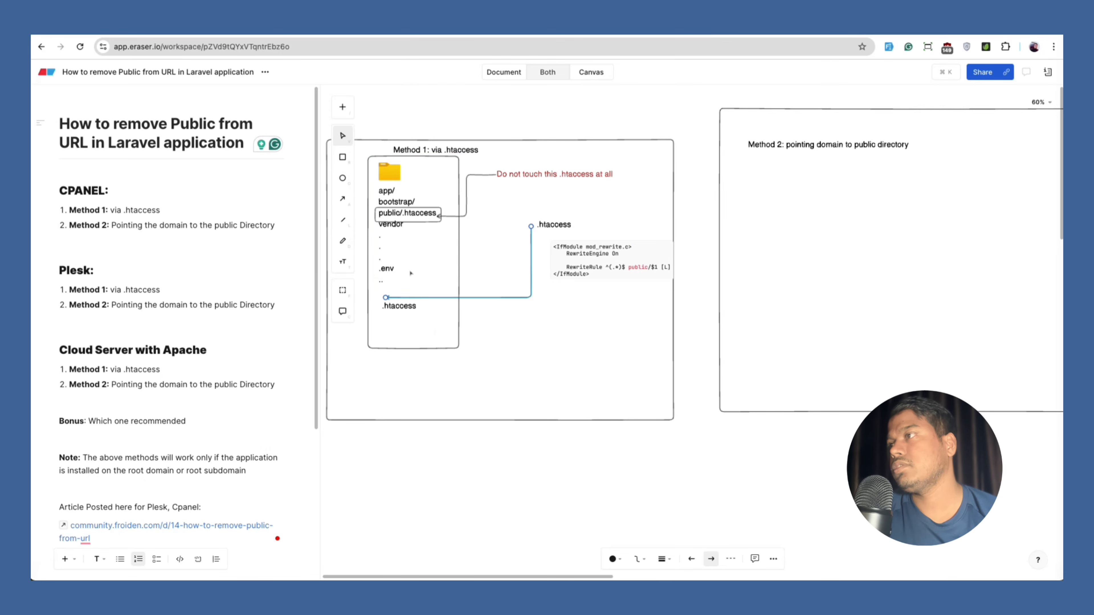
pyautogui.click(410, 275)
pyautogui.click(432, 329)
pyautogui.click(458, 370)
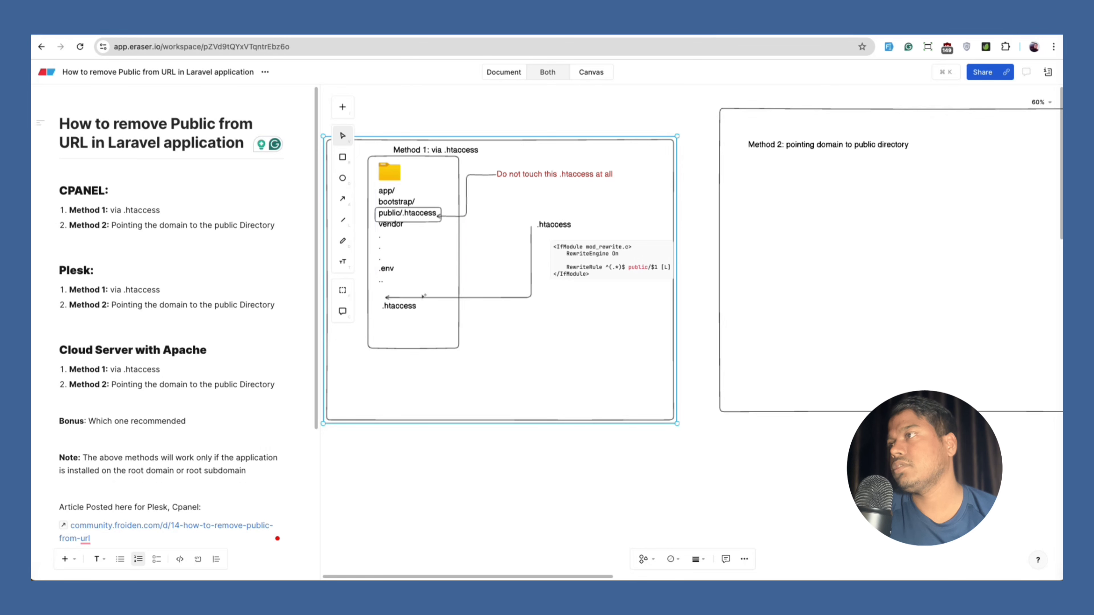
pyautogui.click(400, 306)
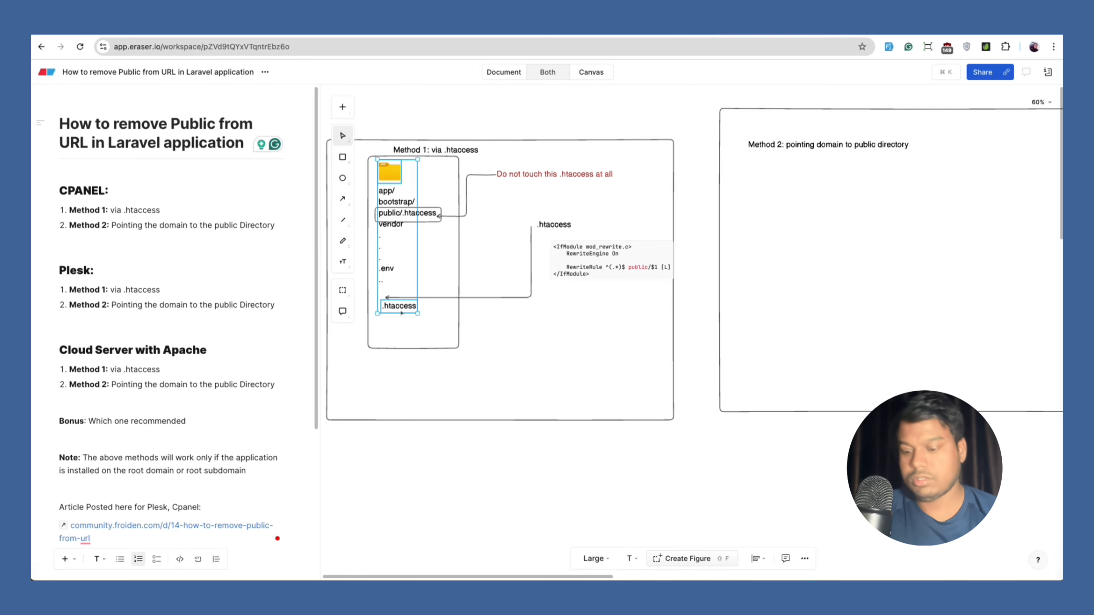
# Draw a box in Method 2 and paste the folder icon into it, removing the .htaccess text.
pyautogui.click(343, 157)
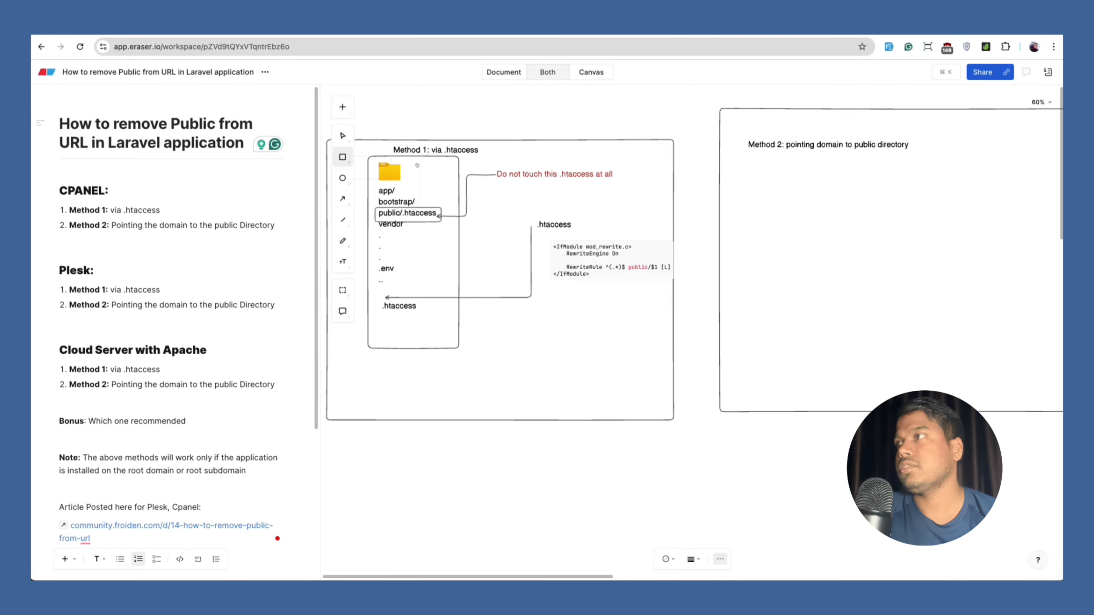
pyautogui.moveTo(756, 224)
pyautogui.mouseDown()
pyautogui.moveTo(833, 340)
pyautogui.moveTo(844, 339)
pyautogui.mouseUp()
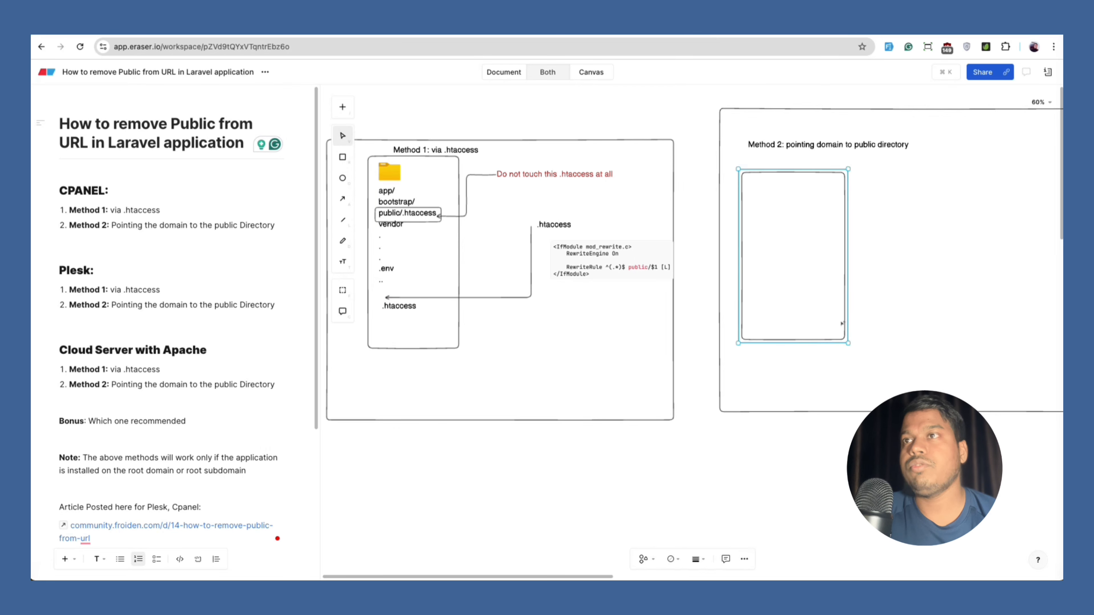
pyautogui.hotkey('ctrl', 'v')
pyautogui.moveTo(798, 220); pyautogui.dragTo(771, 238)
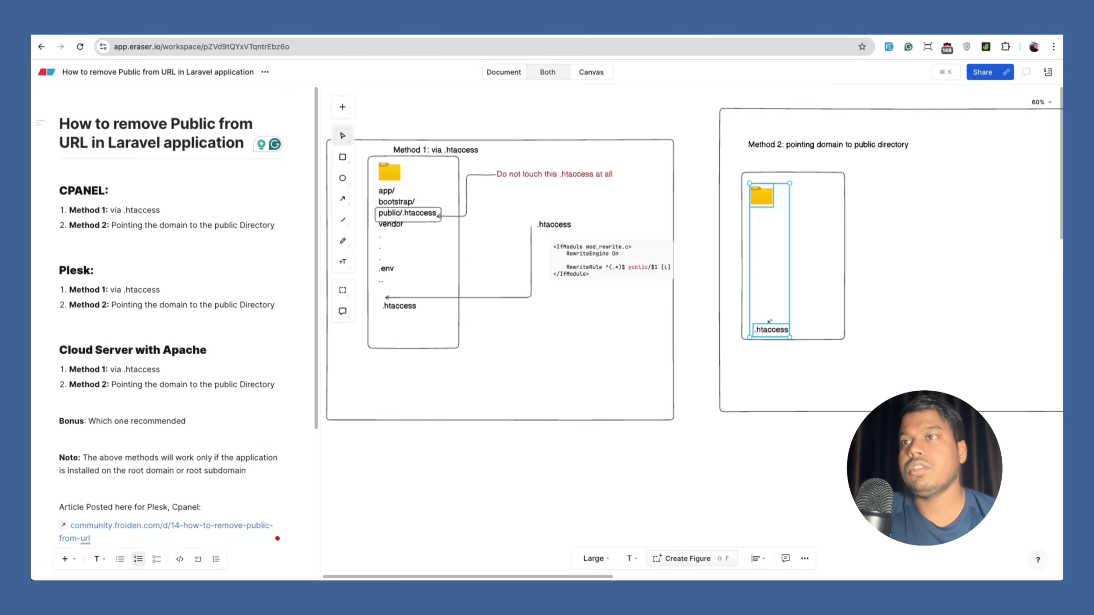
pyautogui.click(771, 330)
pyautogui.press('BackSpace')
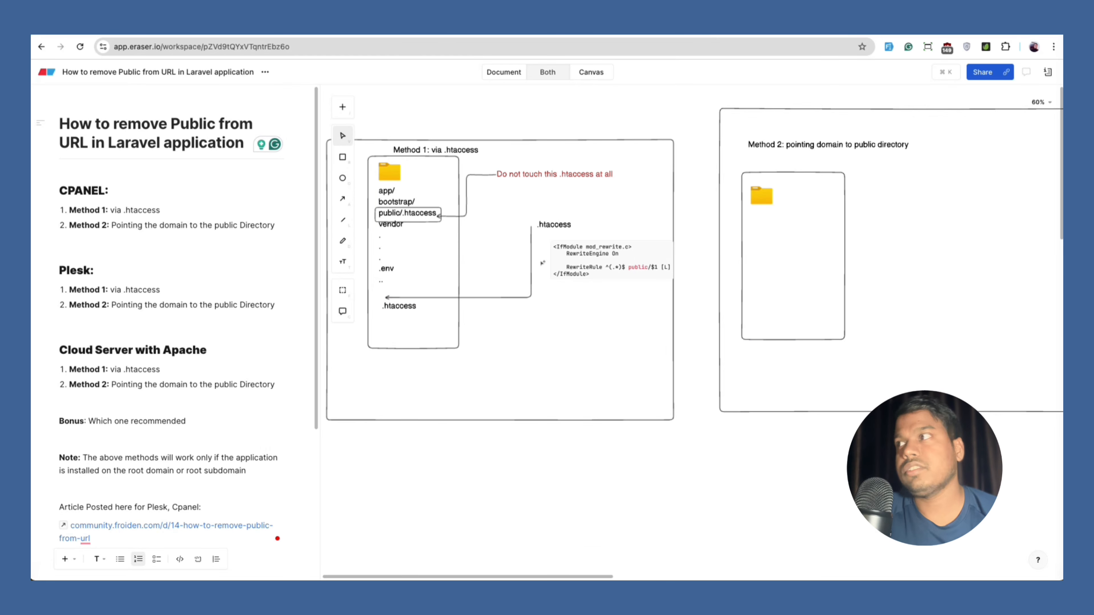
# Start a black text list under the Method 2 folder with 'app'.
pyautogui.click(343, 261)
pyautogui.click(761, 210)
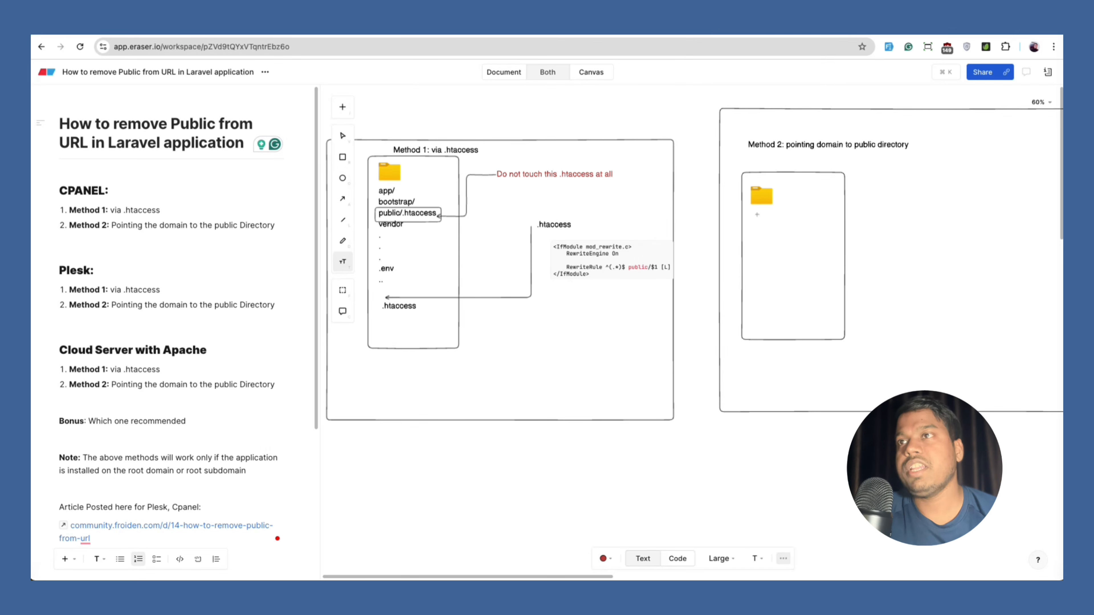
pyautogui.write('app')
pyautogui.press('Return')
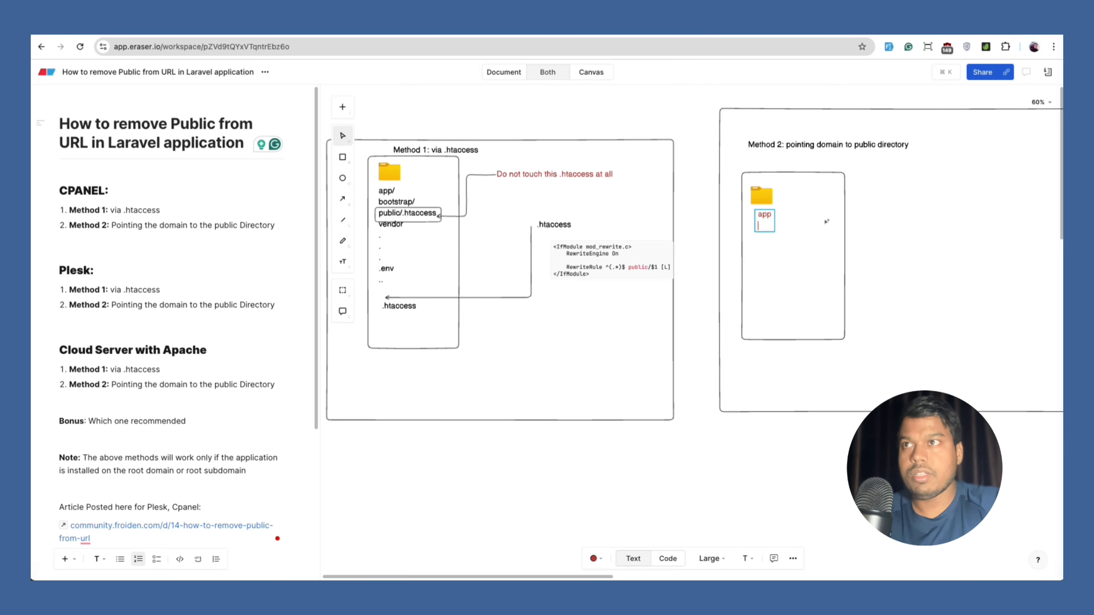
pyautogui.press('super+a')
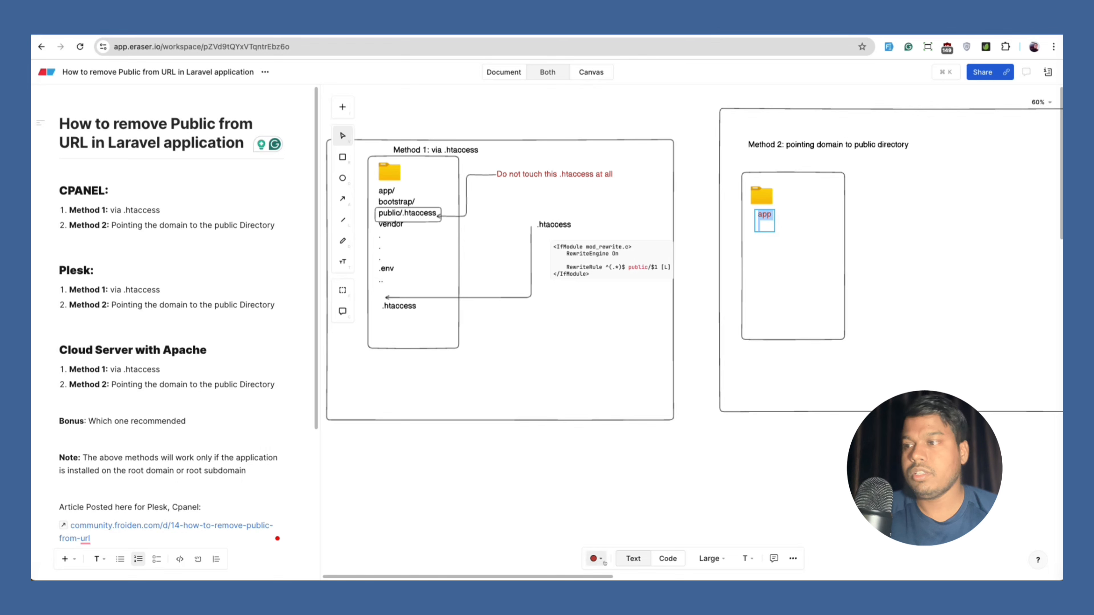
pyautogui.click(595, 558)
pyautogui.click(632, 525)
# Add bootstrap/, public and vendor lines to the folder list.
pyautogui.click(764, 223)
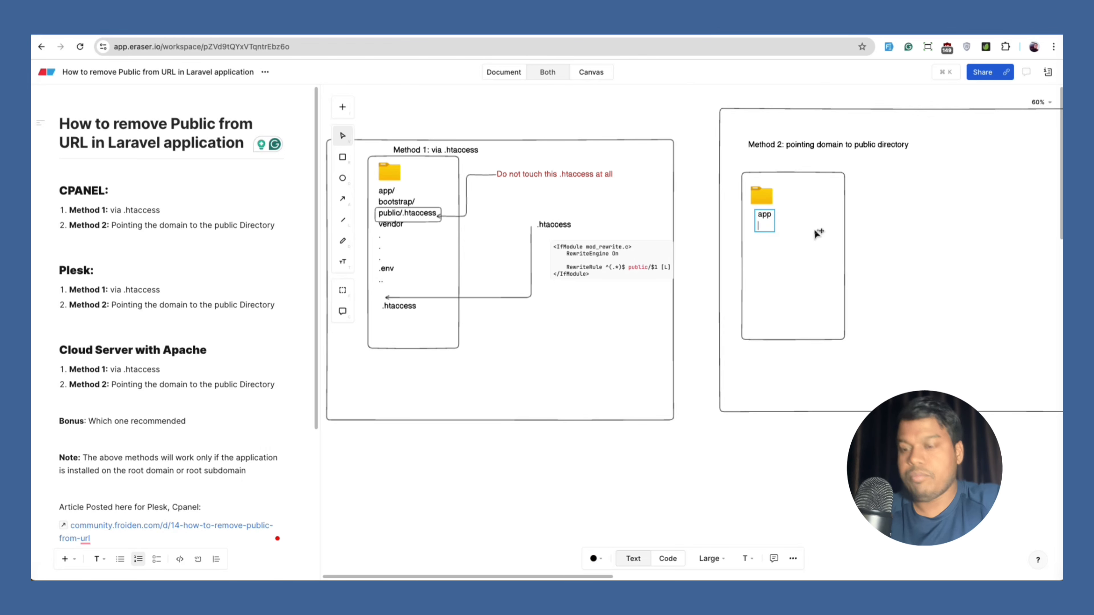
pyautogui.write('bootstrap/')
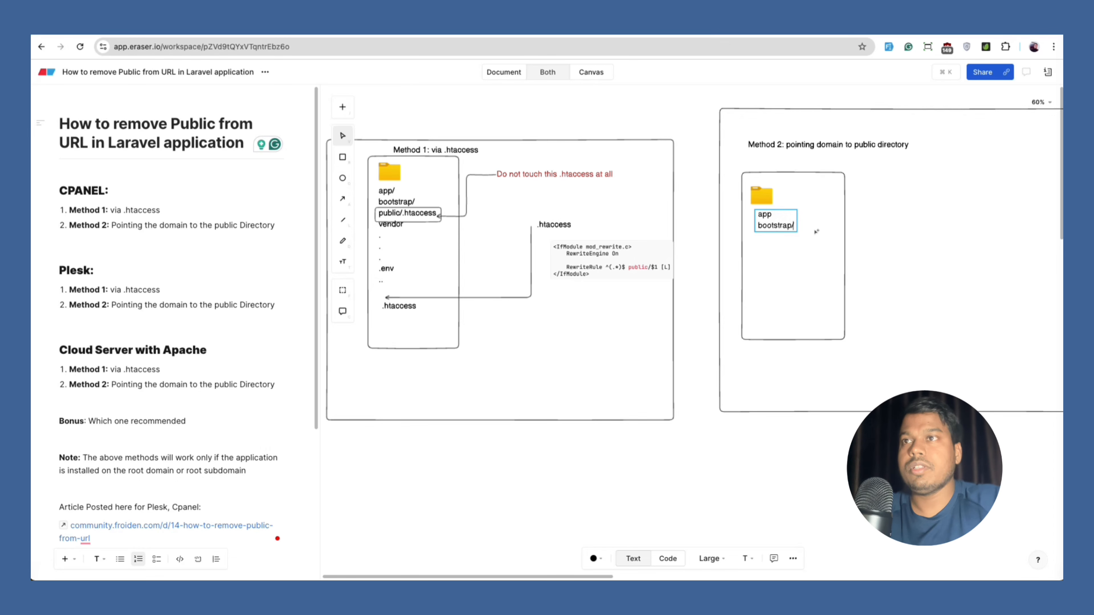
pyautogui.press('Return')
pyautogui.write('public')
pyautogui.press('Return')
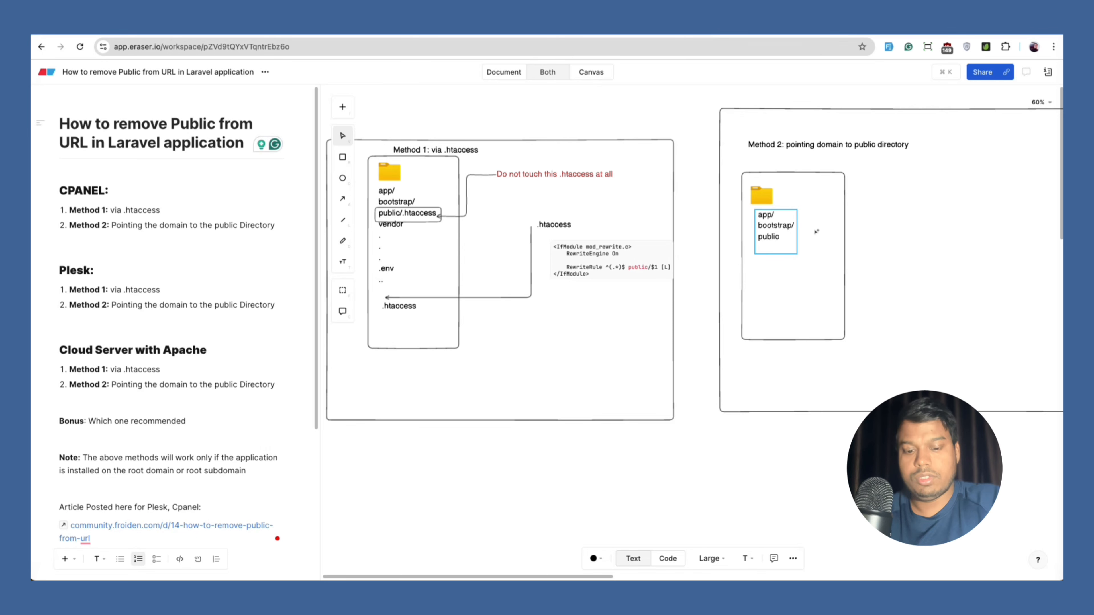
pyautogui.write('vend')
pyautogui.press('BackSpace')
pyautogui.press('BackSpace')
pyautogui.press('BackSpace')
pyautogui.press('BackSpace')
pyautogui.write('ve')
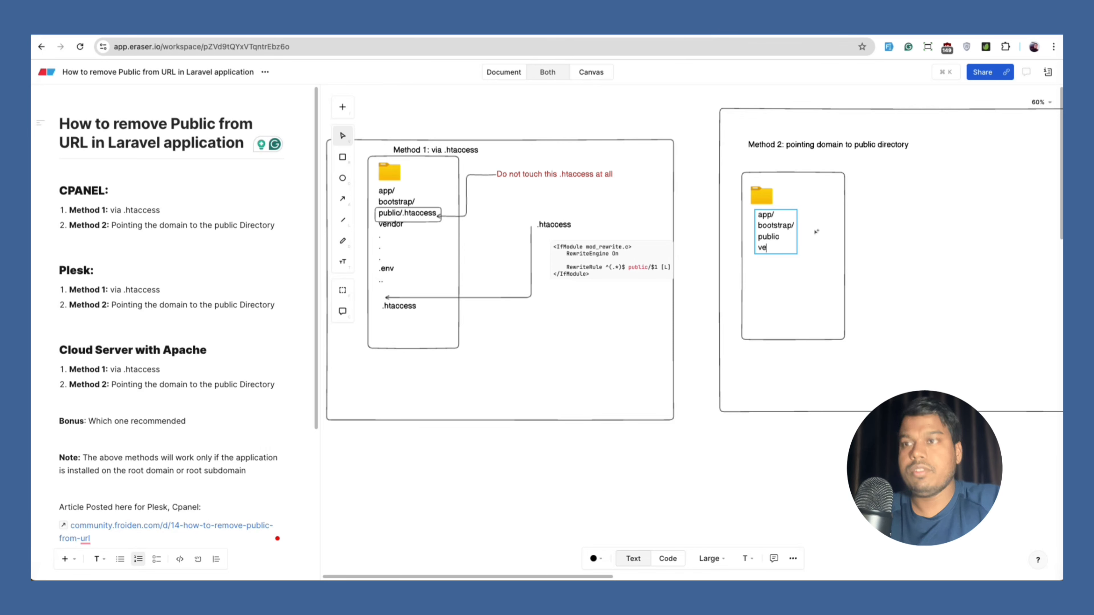
pyautogui.write('ndor')
# Add slashes to public/ and vendor/, then .env and dot entries to the list.
pyautogui.press('Up')
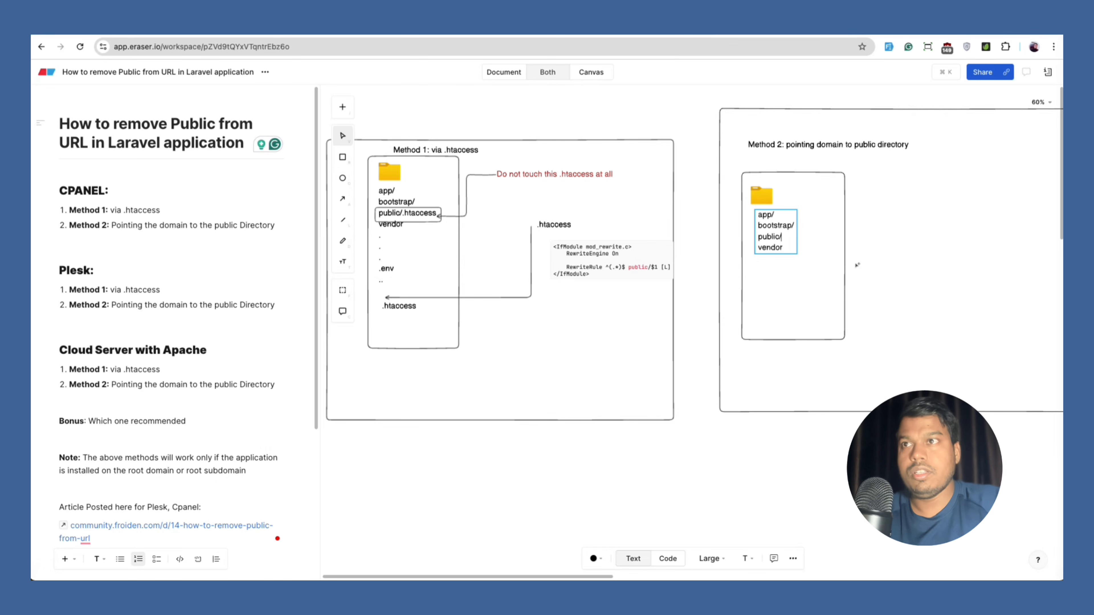
pyautogui.write('/')
pyautogui.press('Down')
pyautogui.write('/')
pyautogui.press('Return')
pyautogui.write('.e')
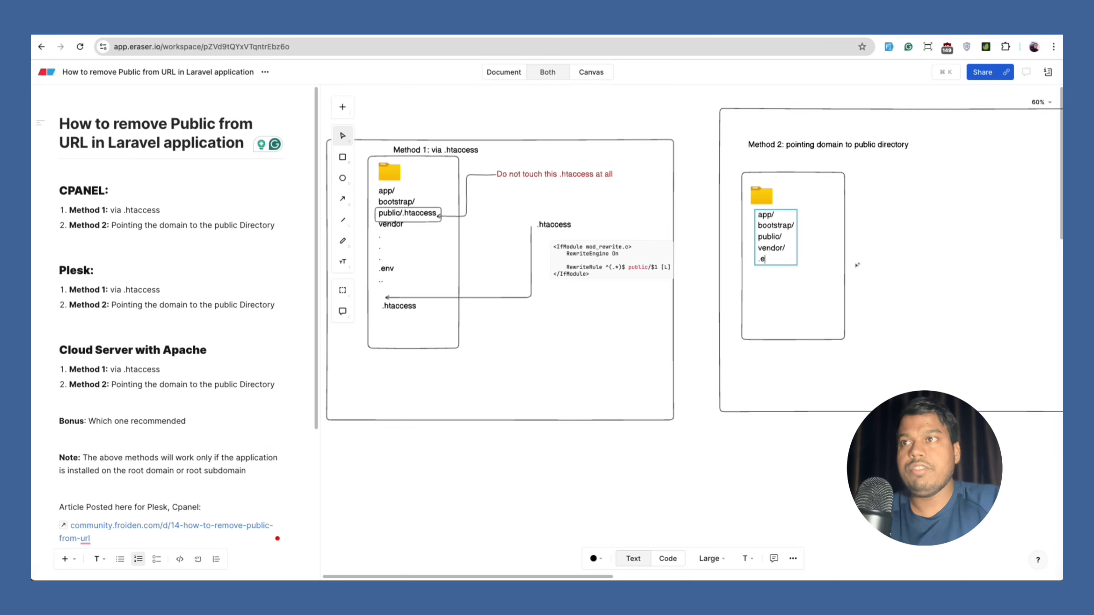
pyautogui.write('nv')
pyautogui.press('Return')
pyautogui.write('.')
pyautogui.press('Return')
pyautogui.write('.')
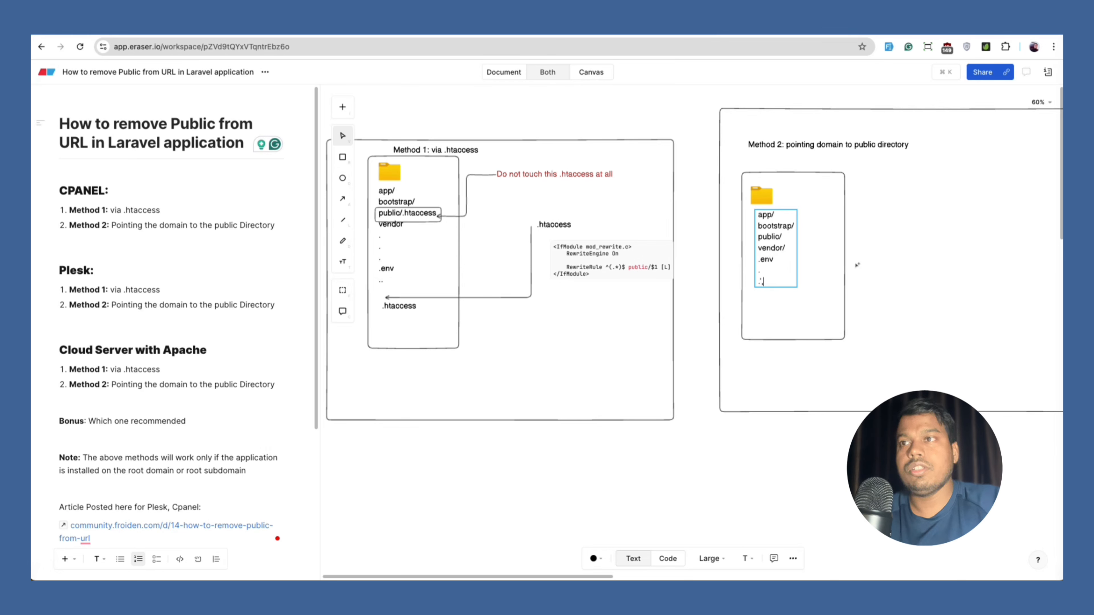
pyautogui.press('BackSpace')
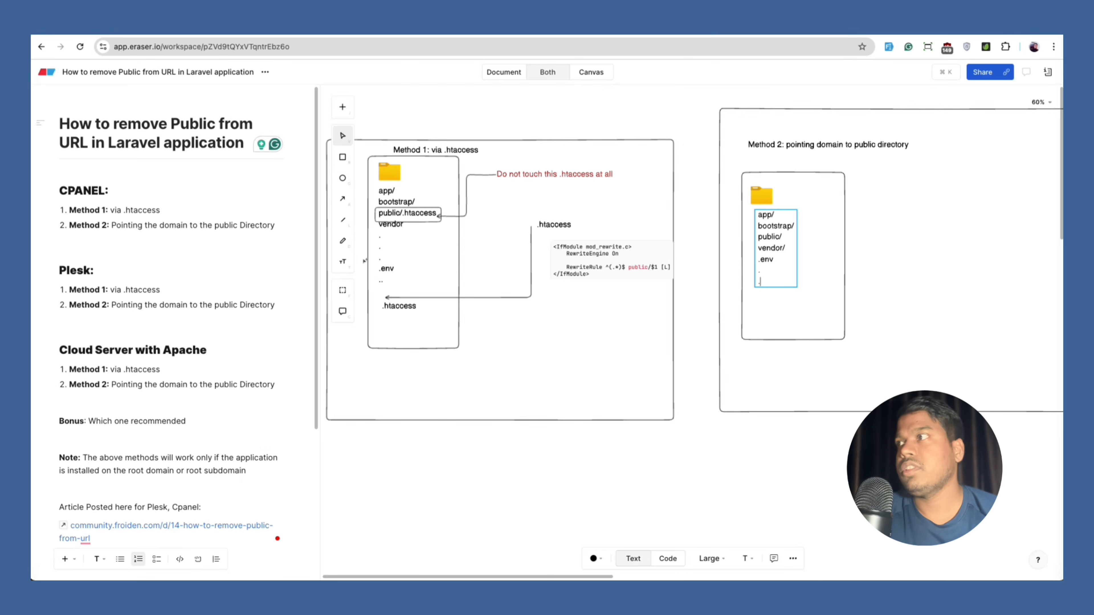
pyautogui.click(342, 261)
pyautogui.click(979, 189)
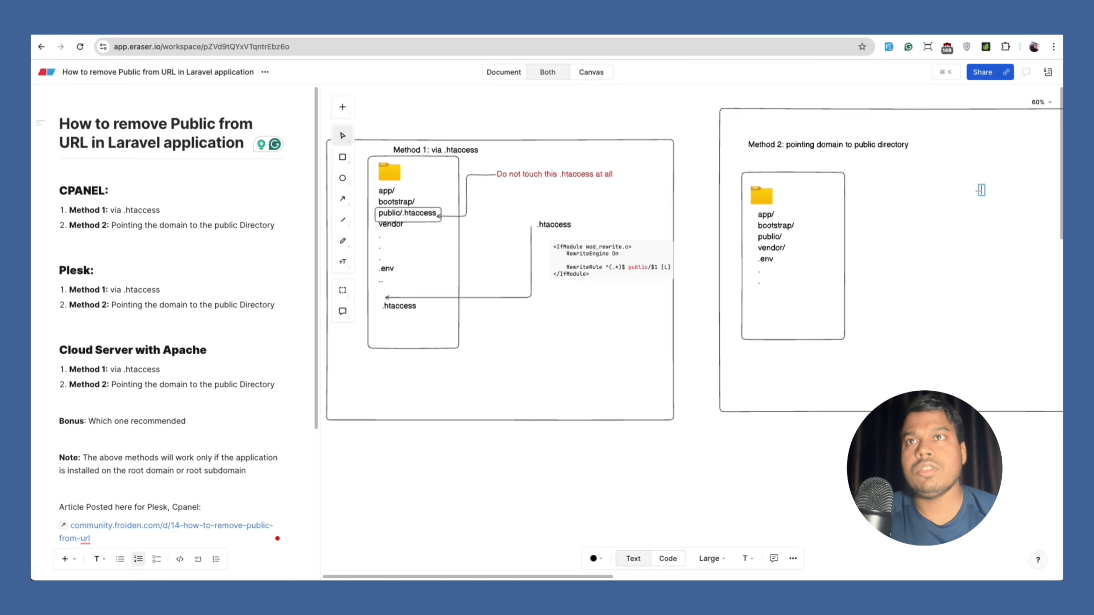
# Add an 'example.com' label to the right of the Method 2 folder box.
pyautogui.click(934, 208)
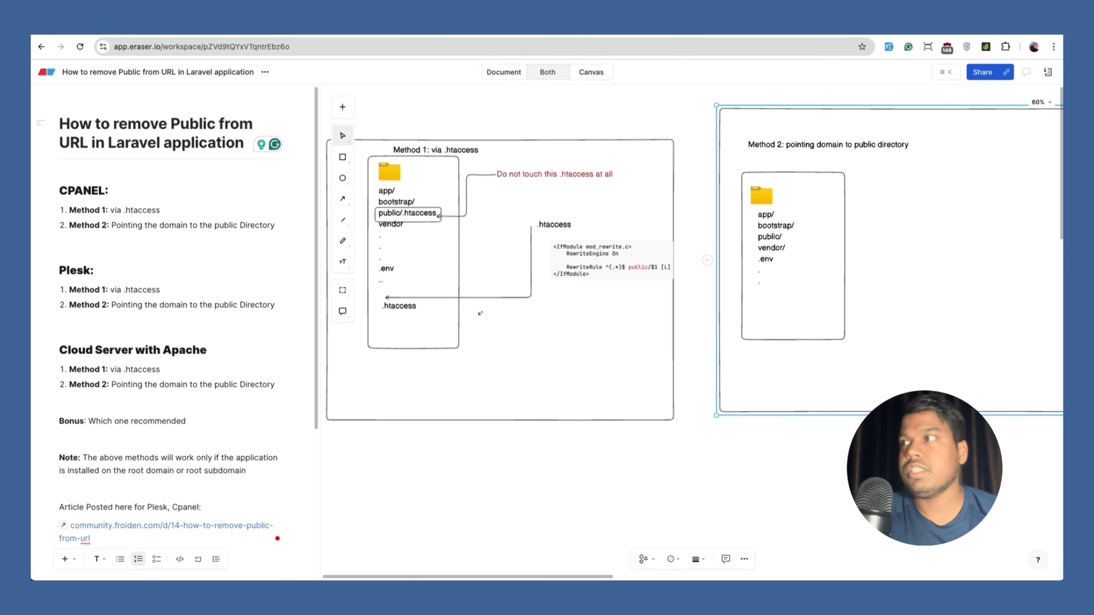
pyautogui.click(342, 262)
pyautogui.click(924, 216)
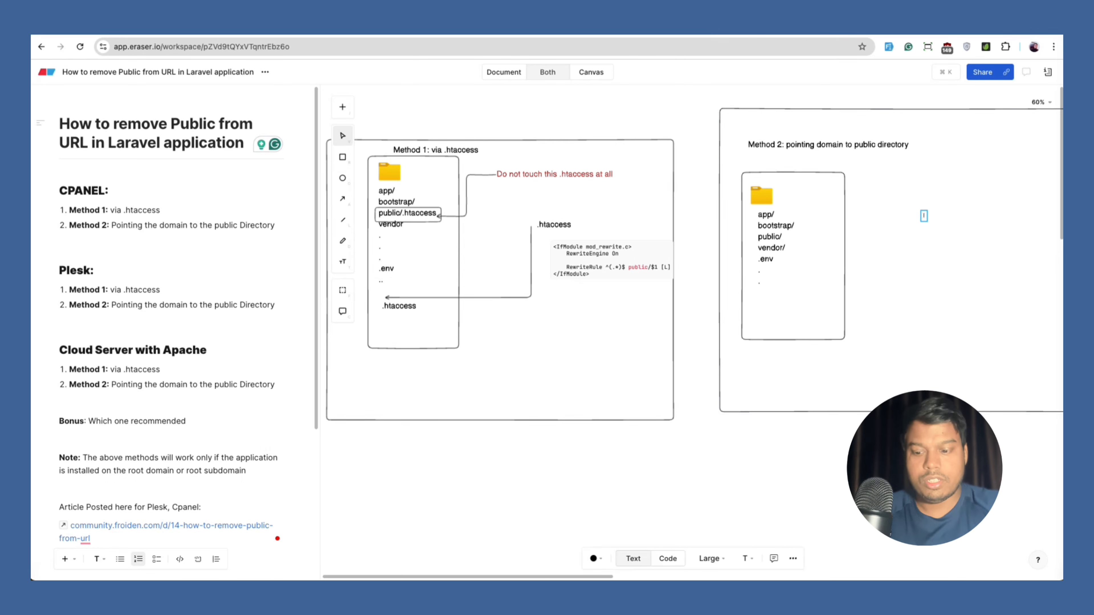
pyautogui.write('example.com')
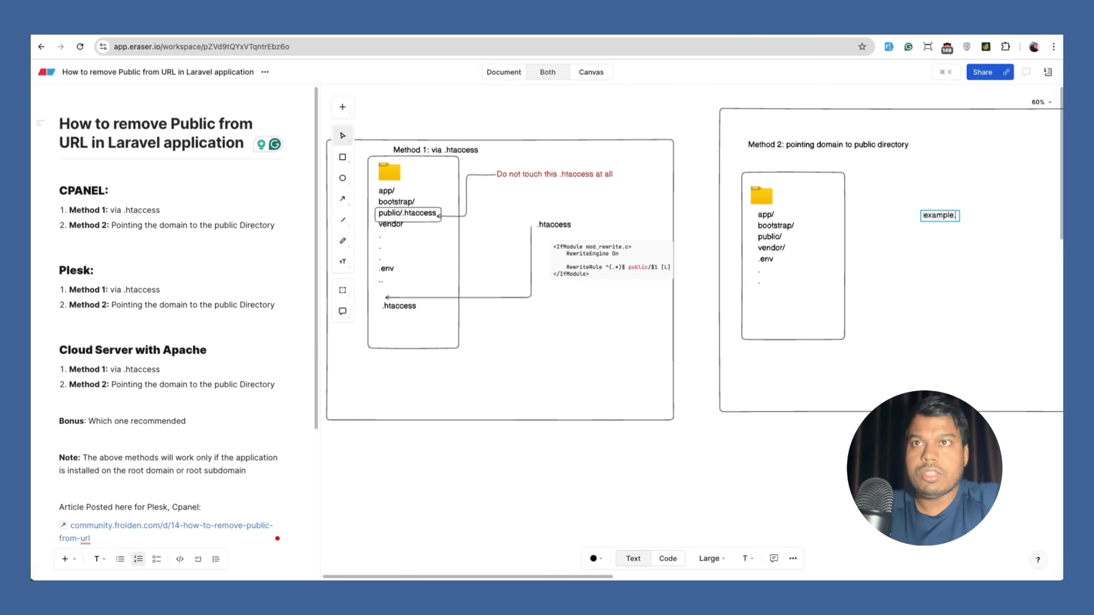
pyautogui.click(957, 251)
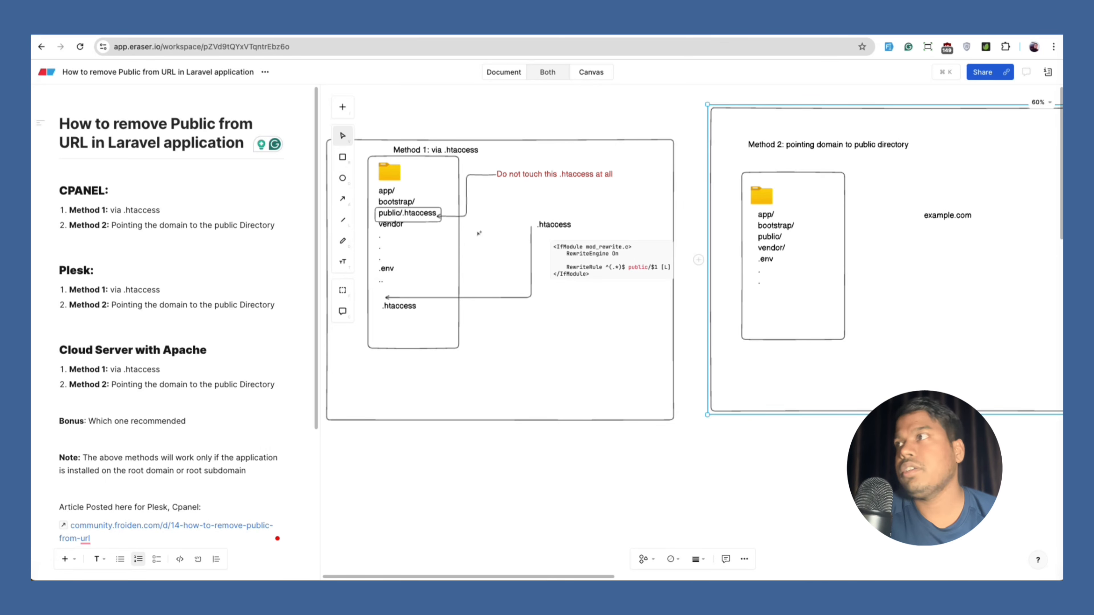
# Draw an arrow from example.com to the public/ entry.
pyautogui.click(343, 198)
pyautogui.moveTo(920, 215); pyautogui.dragTo(787, 236)
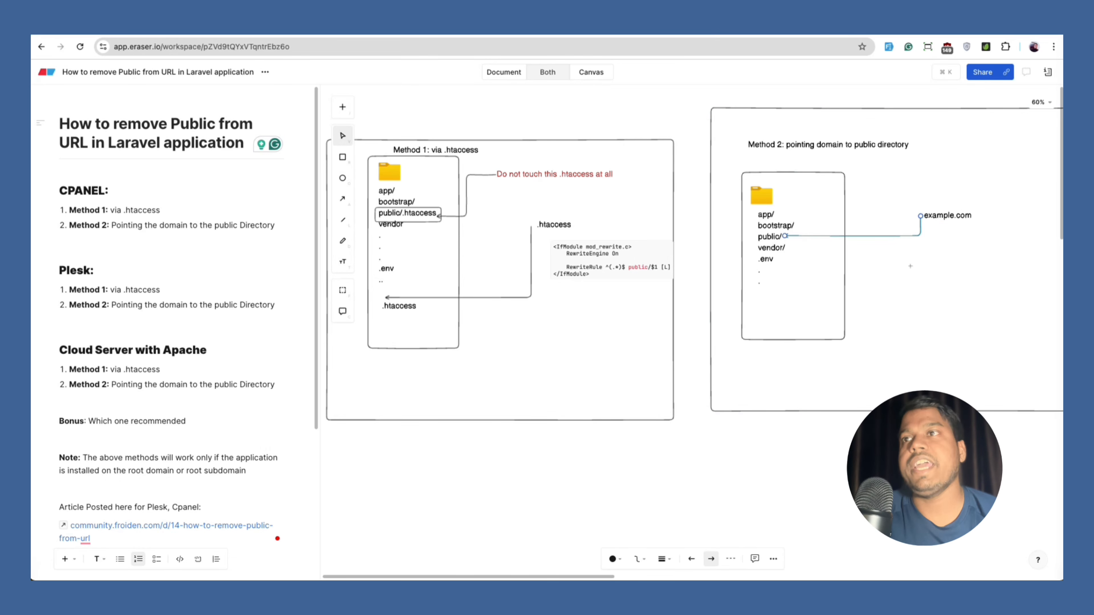
pyautogui.click(942, 274)
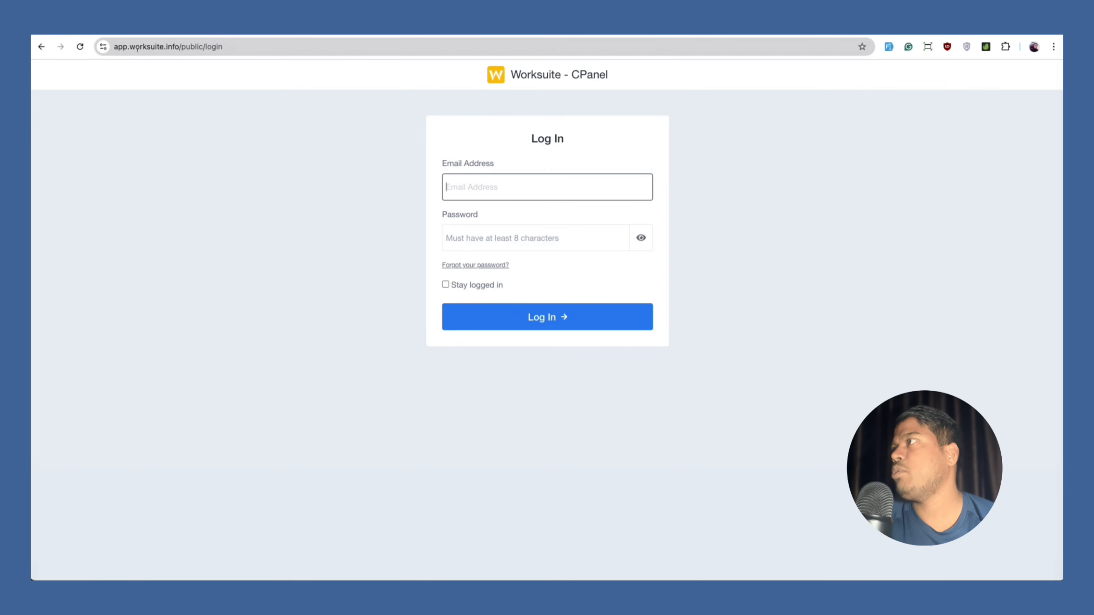
pyautogui.doubleClick(189, 47)
pyautogui.press('BackSpace')
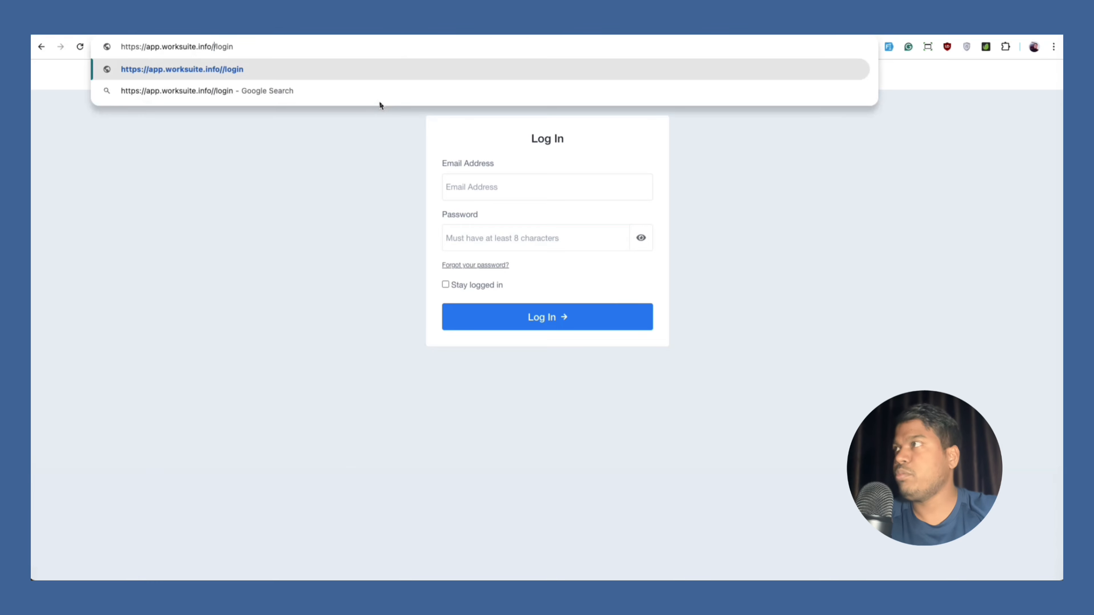
pyautogui.press('Return')
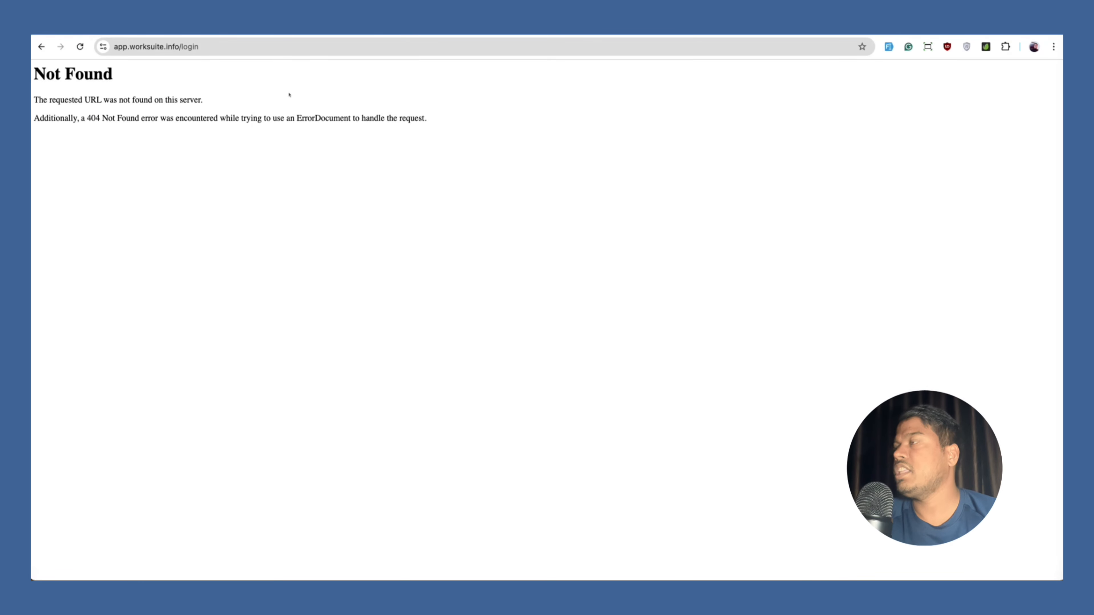
pyautogui.click(42, 46)
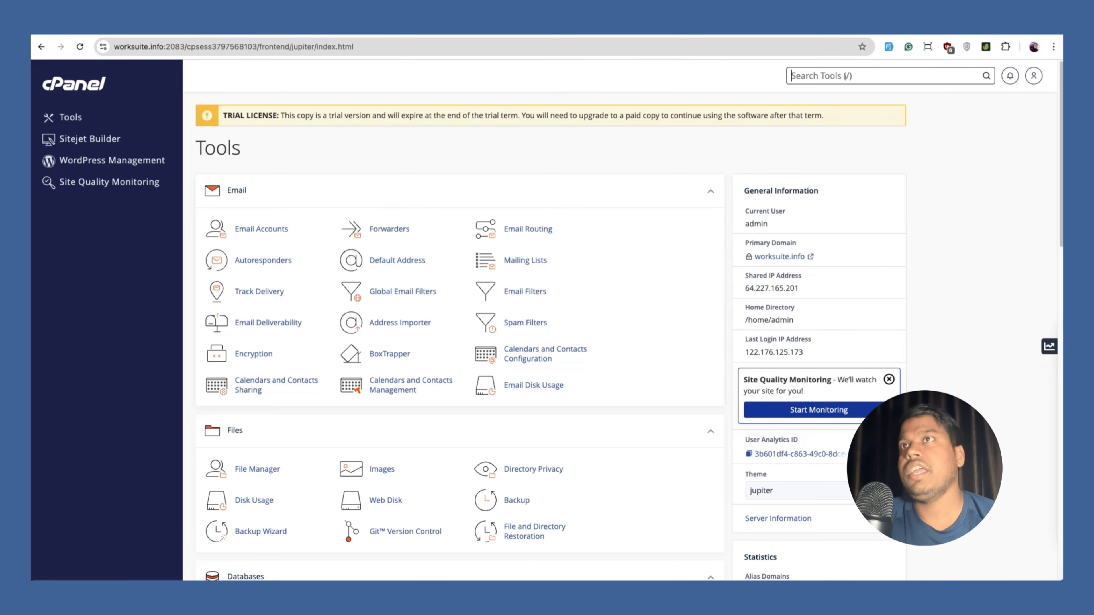
# Search cPanel for Domains and open app.worksuite.info's document root in File Manager.
pyautogui.click(862, 83)
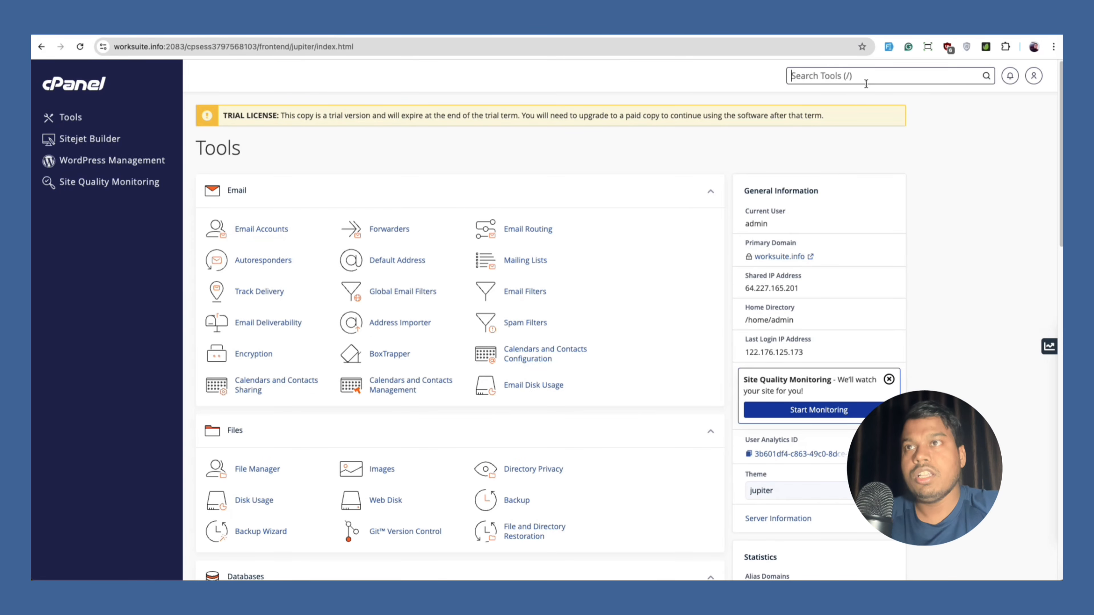
pyautogui.write('domains')
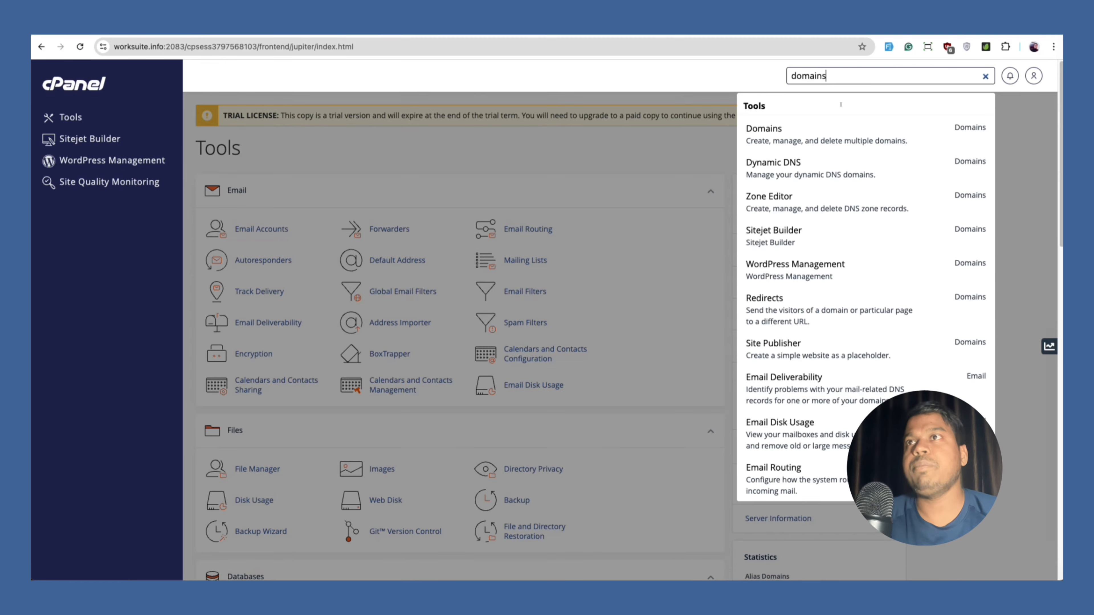
pyautogui.click(806, 141)
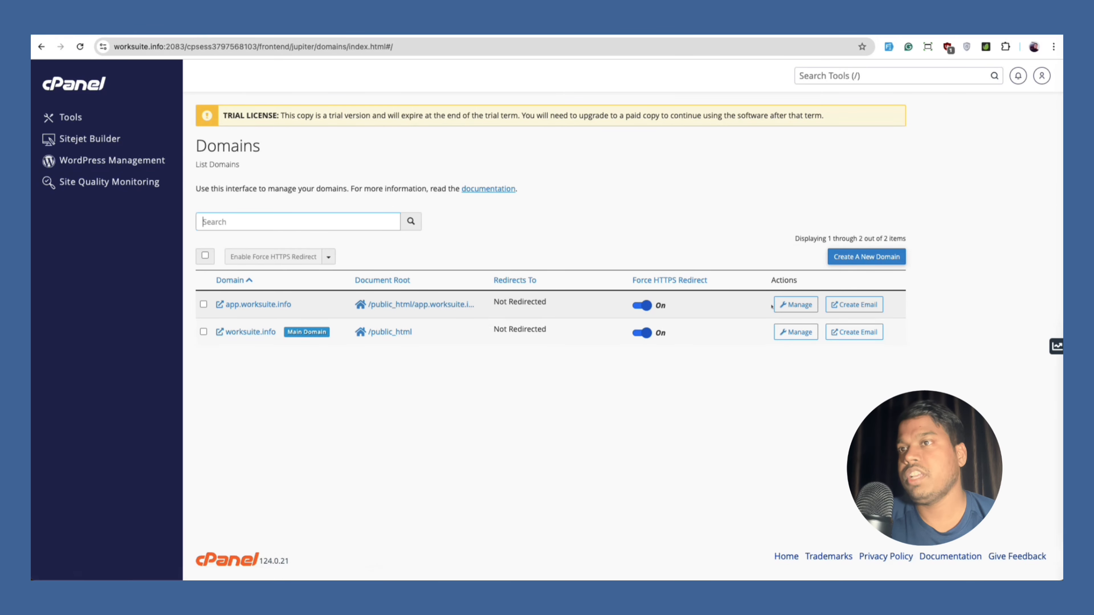
pyautogui.click(795, 304)
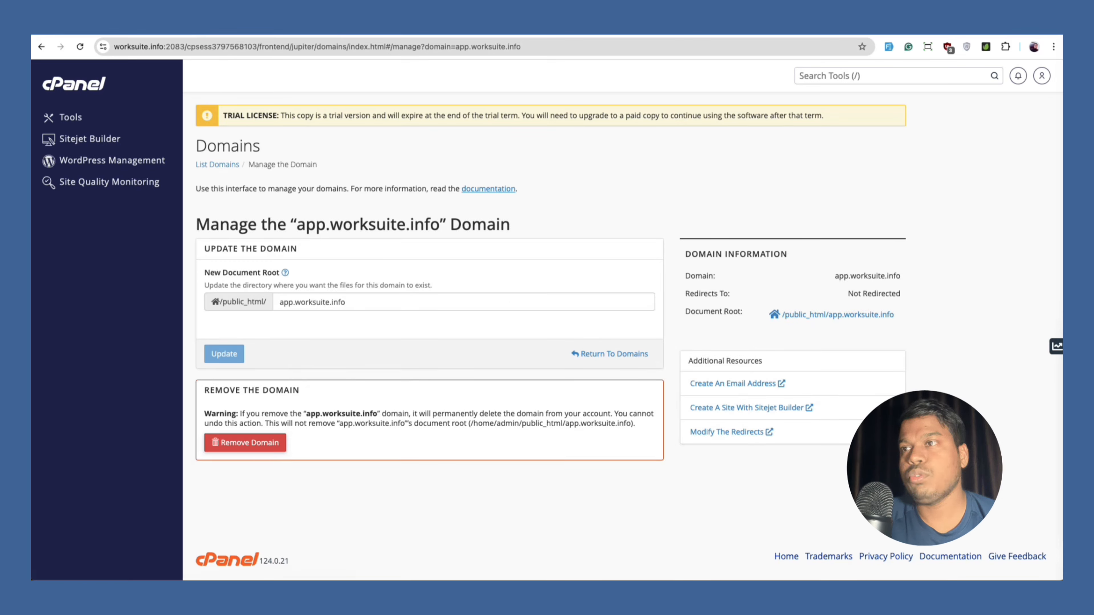
pyautogui.click(771, 313)
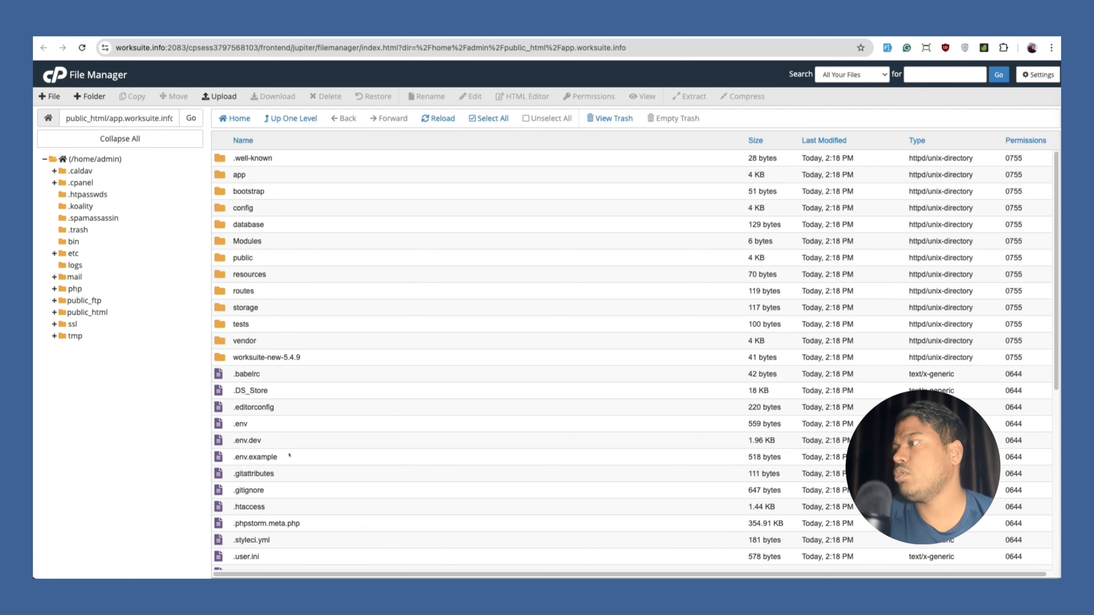
# Try to create a new .htaccess file and dismiss the file-already-exists error.
pyautogui.scroll(-6, 289, 455)
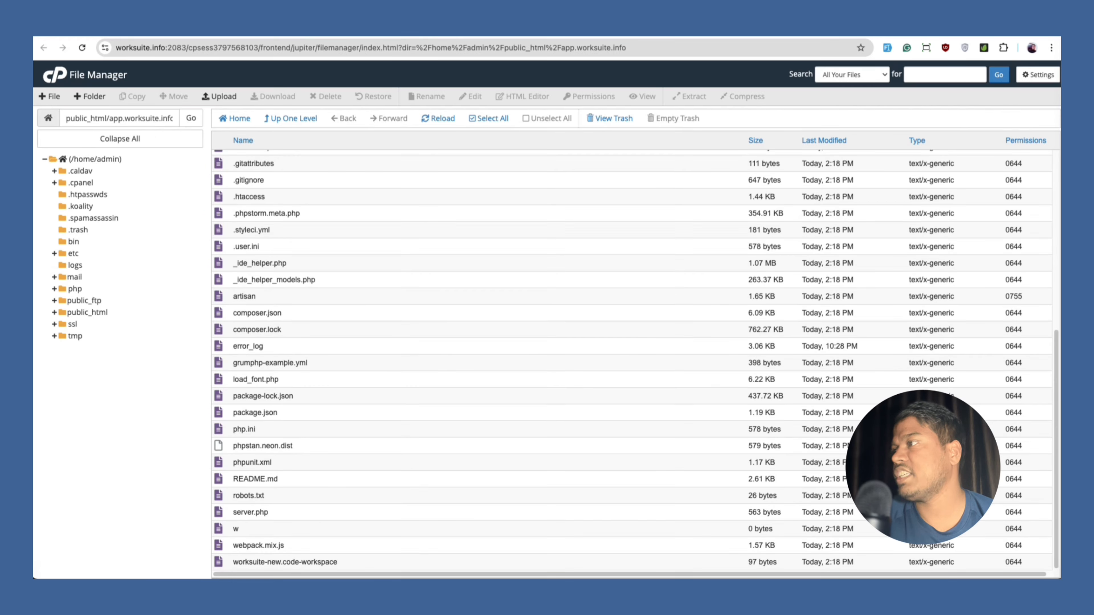
pyautogui.scroll(6, 307, 347)
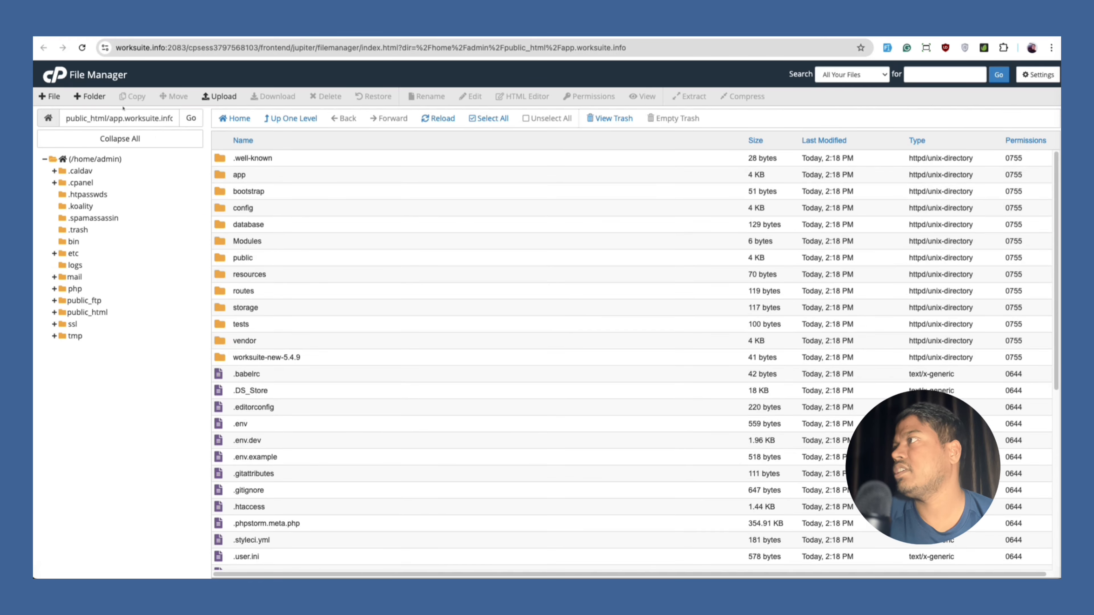
pyautogui.click(49, 96)
pyautogui.write('.')
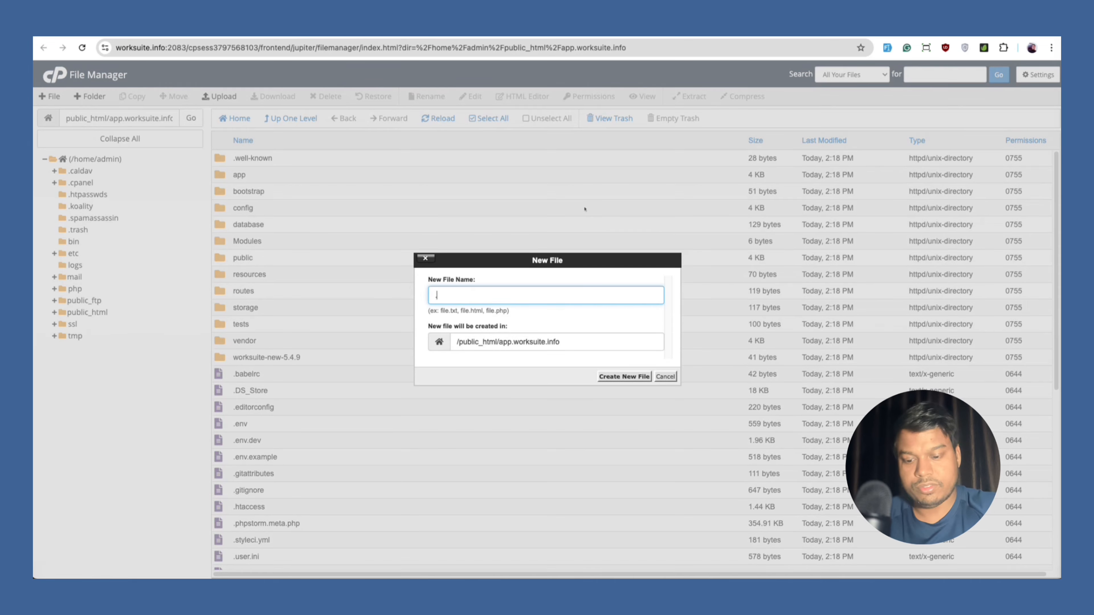
pyautogui.write('htaccess')
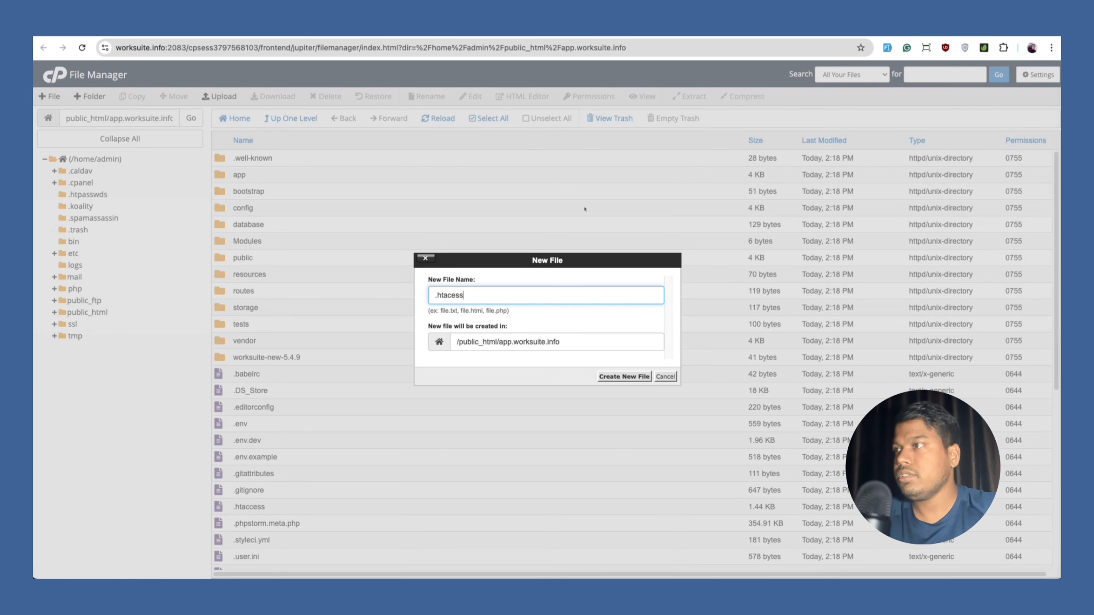
pyautogui.press('Left')
pyautogui.write('c')
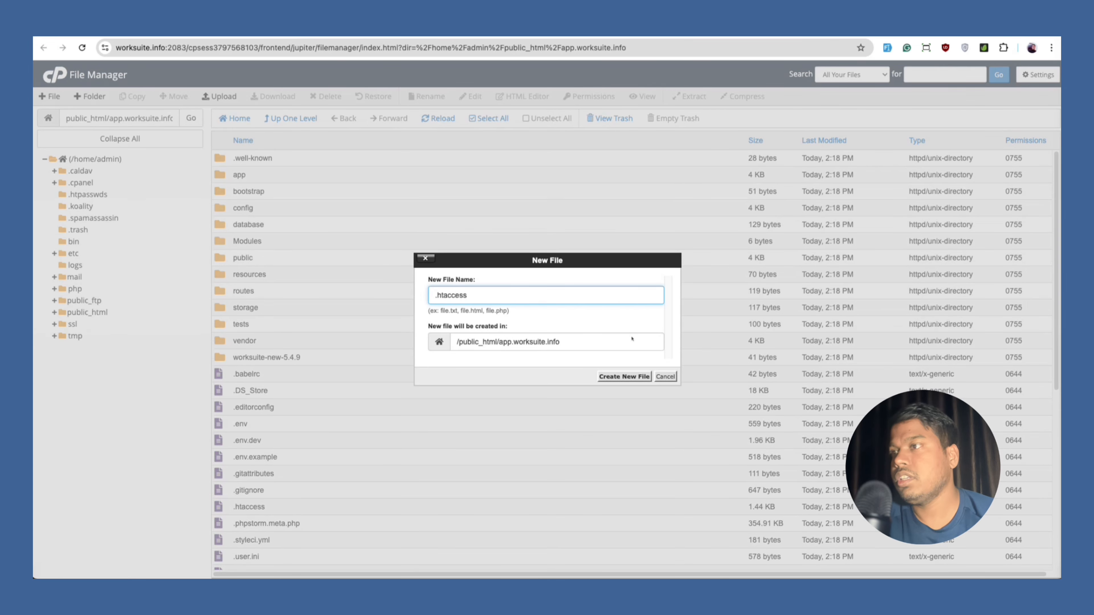
pyautogui.click(627, 375)
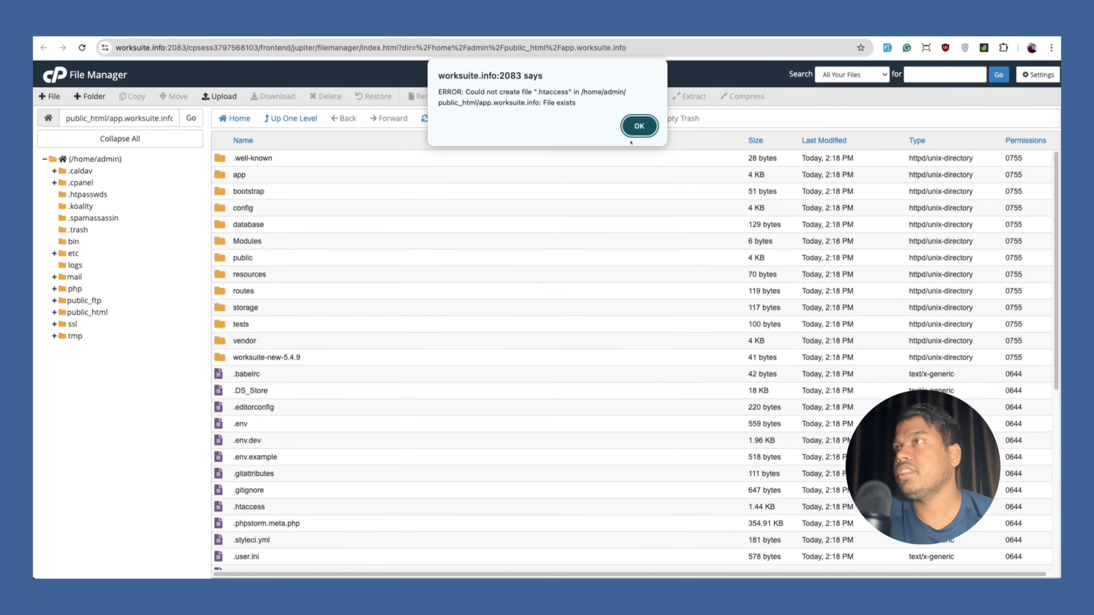
pyautogui.click(636, 126)
# Open the existing .htaccess file in the code editor.
pyautogui.scroll(-1, 272, 471)
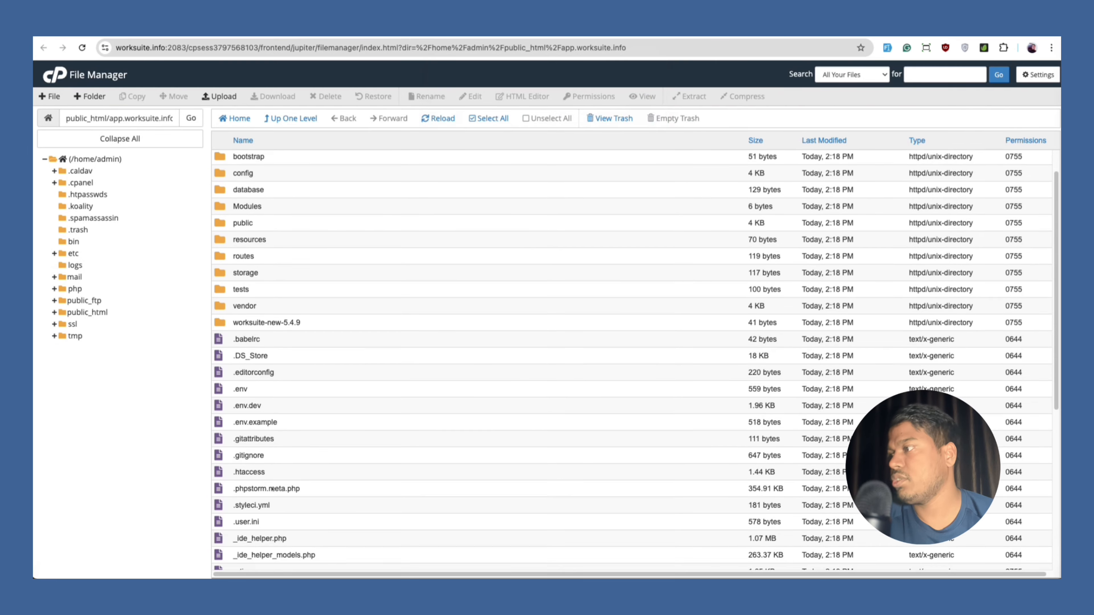
pyautogui.rightClick(272, 471)
pyautogui.click(298, 469)
pyautogui.click(643, 402)
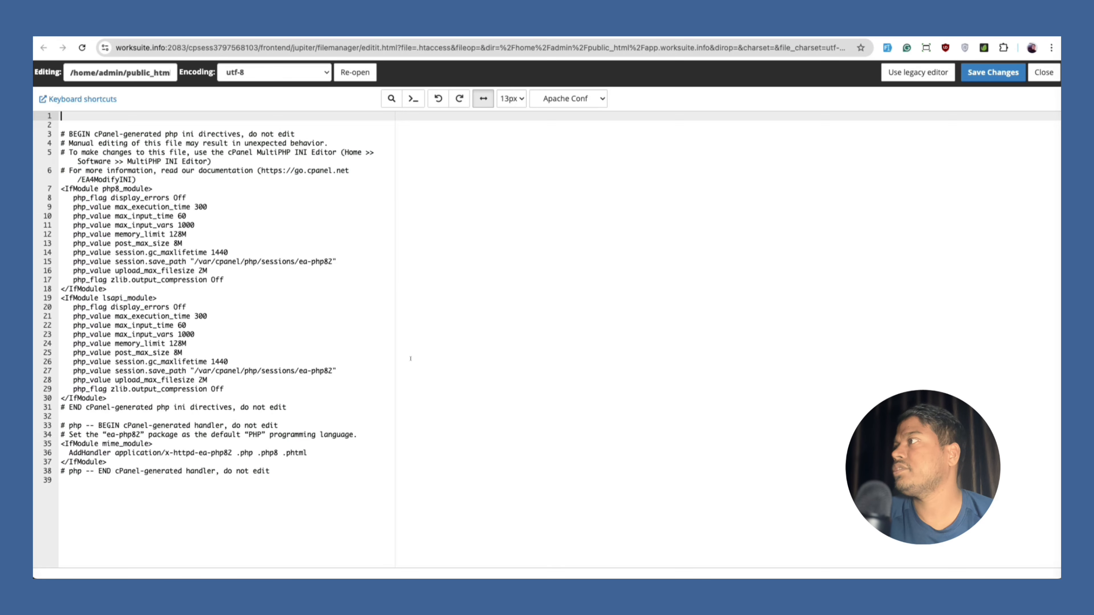
# Paste the mod_rewrite block routing requests to public/ at the end of .htaccess and save.
pyautogui.click(155, 502)
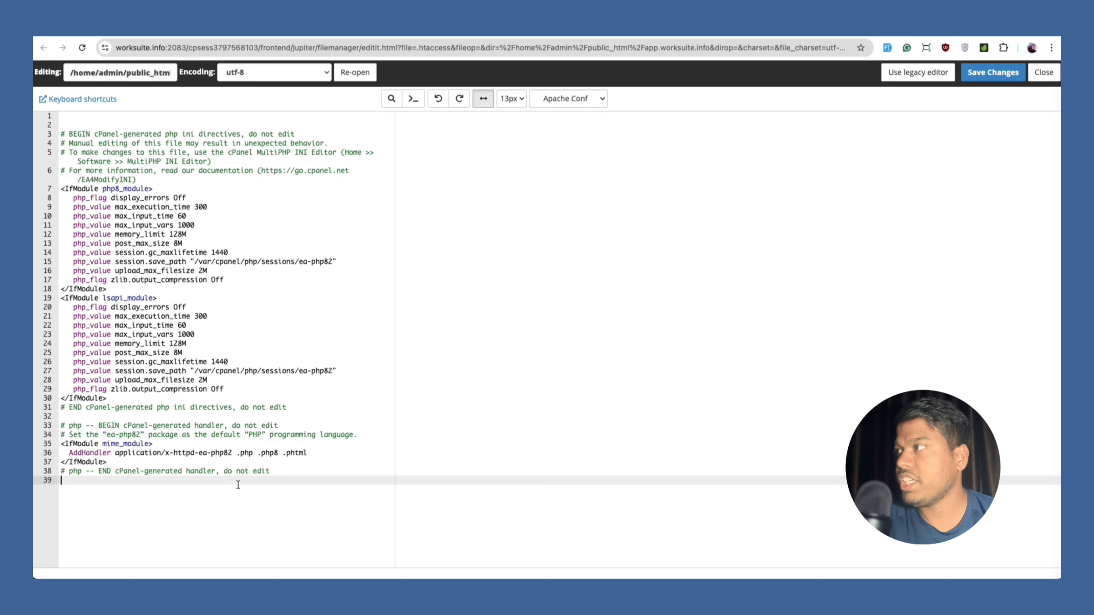
pyautogui.press('Return')
pyautogui.press('Return')
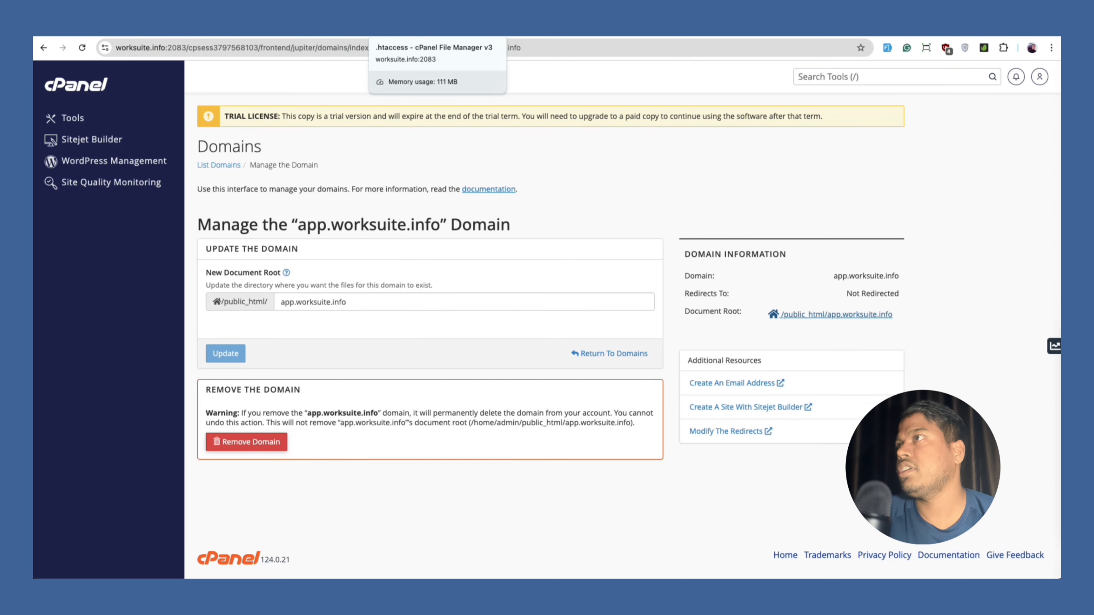
pyautogui.hotkey('ctrl', 'Tab')
pyautogui.write('<IfModule mod_rewrite.c>     RewriteEngine On      RewriteRule ^(.*)$ public/$1 [L] </IfModule>')
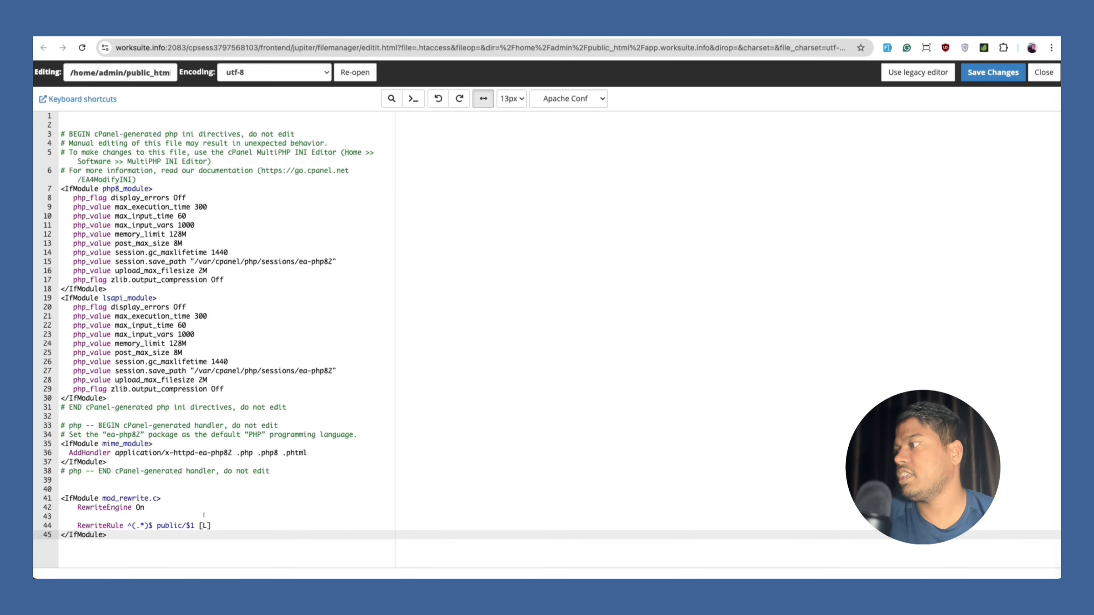
pyautogui.click(203, 509)
pyautogui.click(993, 72)
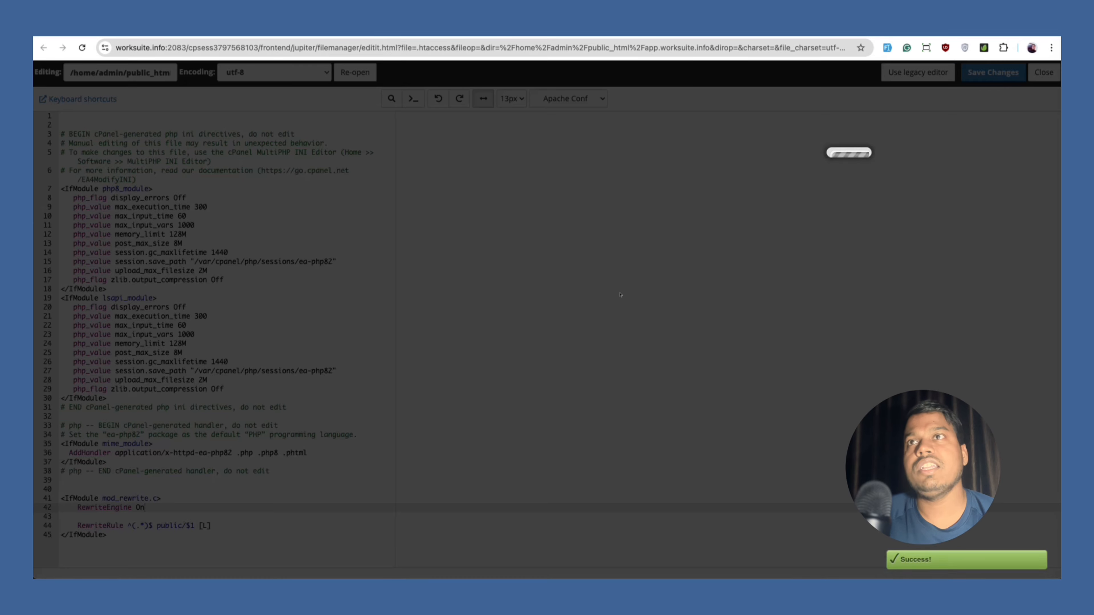
pyautogui.hotkey('ctrl', 'Tab')
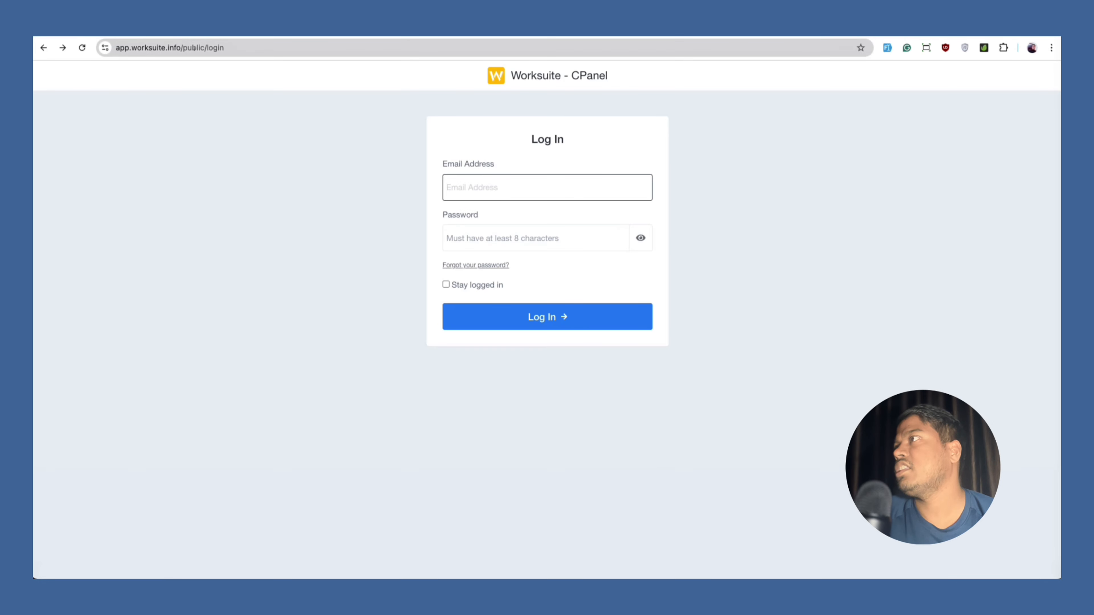
# Remove public/ from the address and load app.worksuite.info/login.
pyautogui.doubleClick(194, 47)
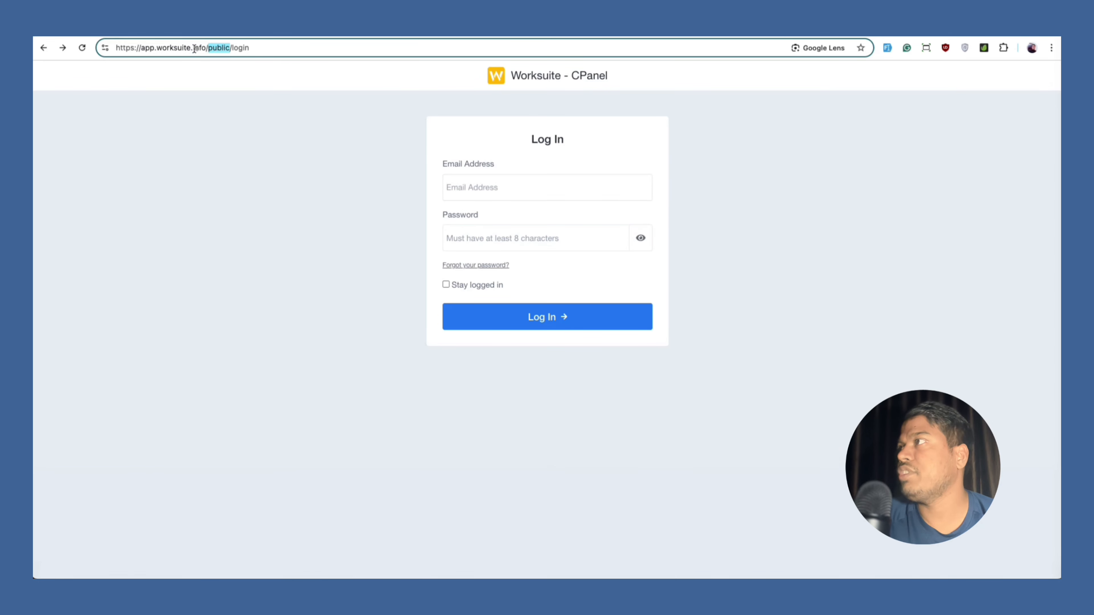
pyautogui.press('BackSpace')
pyautogui.press('BackSpace')
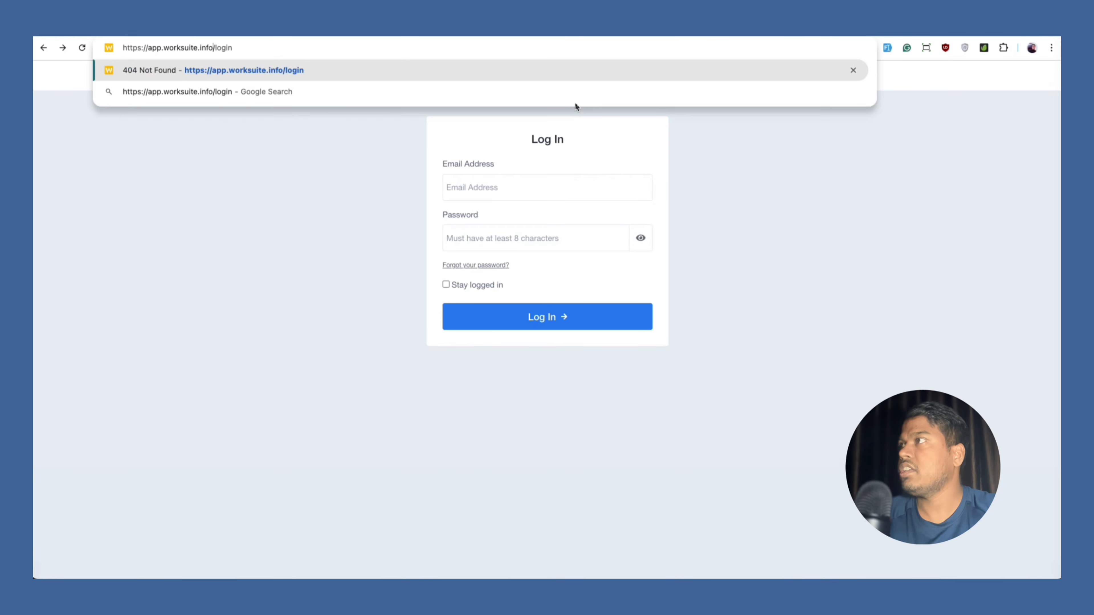
pyautogui.press('Return')
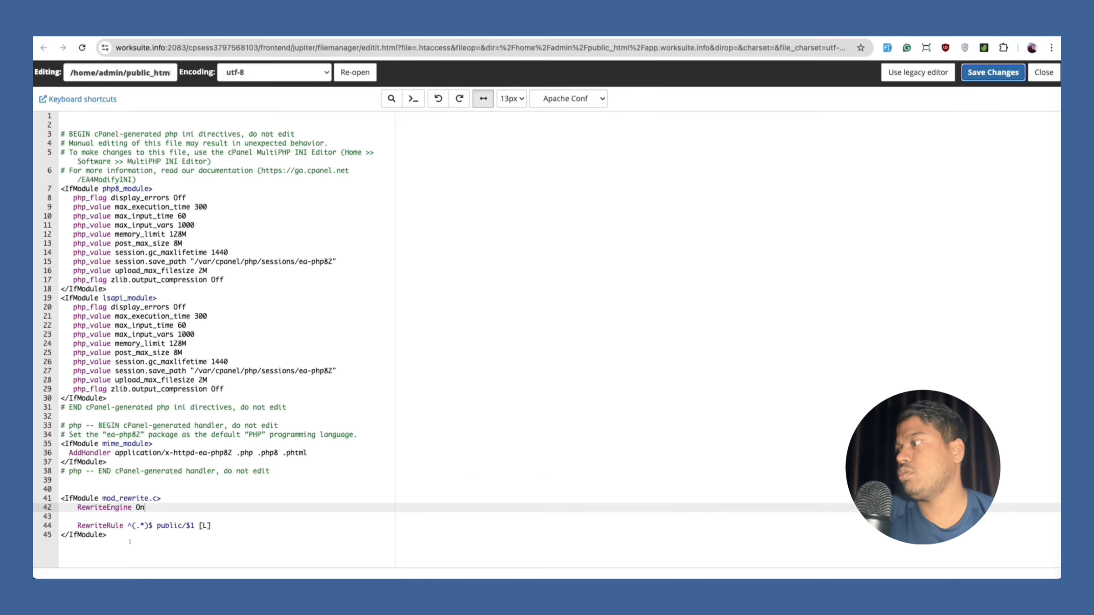
# Delete the mod_rewrite block on lines 41-45 from .htaccess and save it.
pyautogui.moveTo(129, 541); pyautogui.dragTo(60, 498)
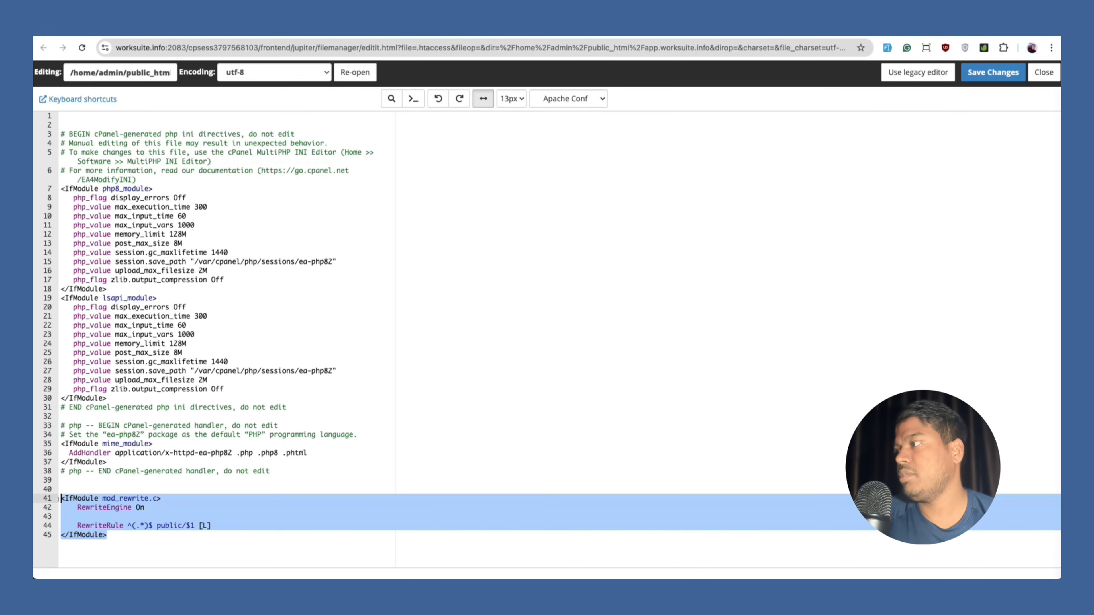
pyautogui.press('BackSpace')
pyautogui.press('BackSpace')
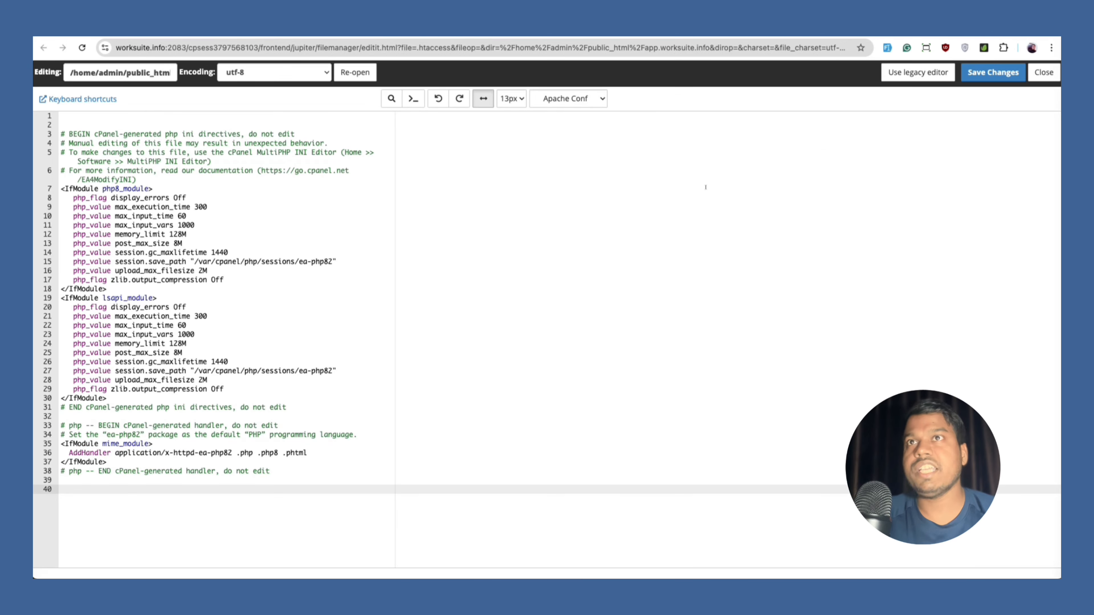
pyautogui.click(992, 72)
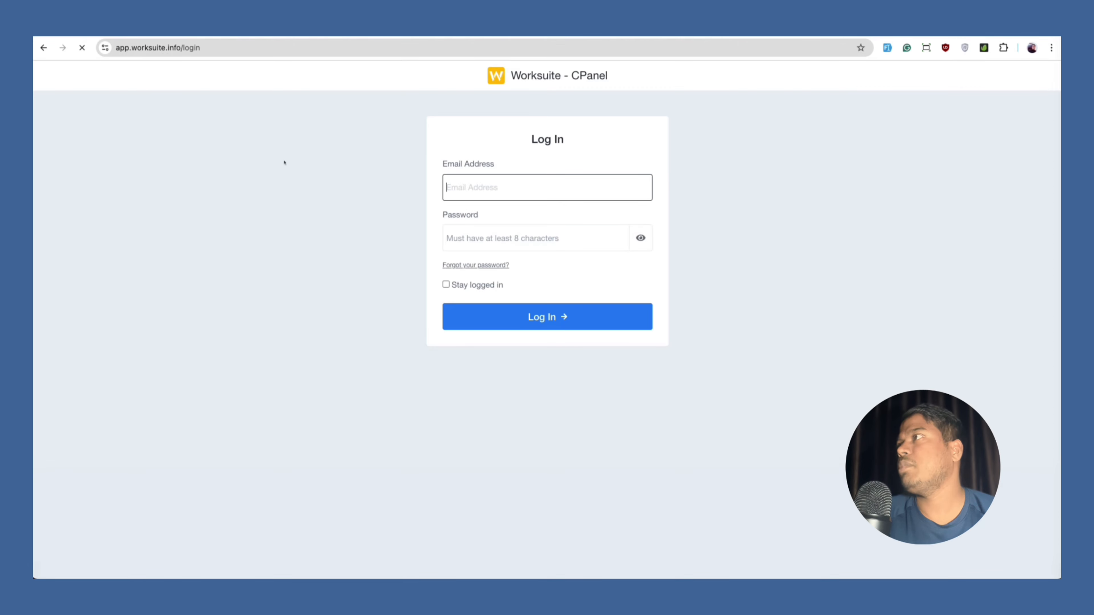
# Reload /login, then change the address back to /public/login.
pyautogui.press('super+r')
pyautogui.doubleClick(191, 47)
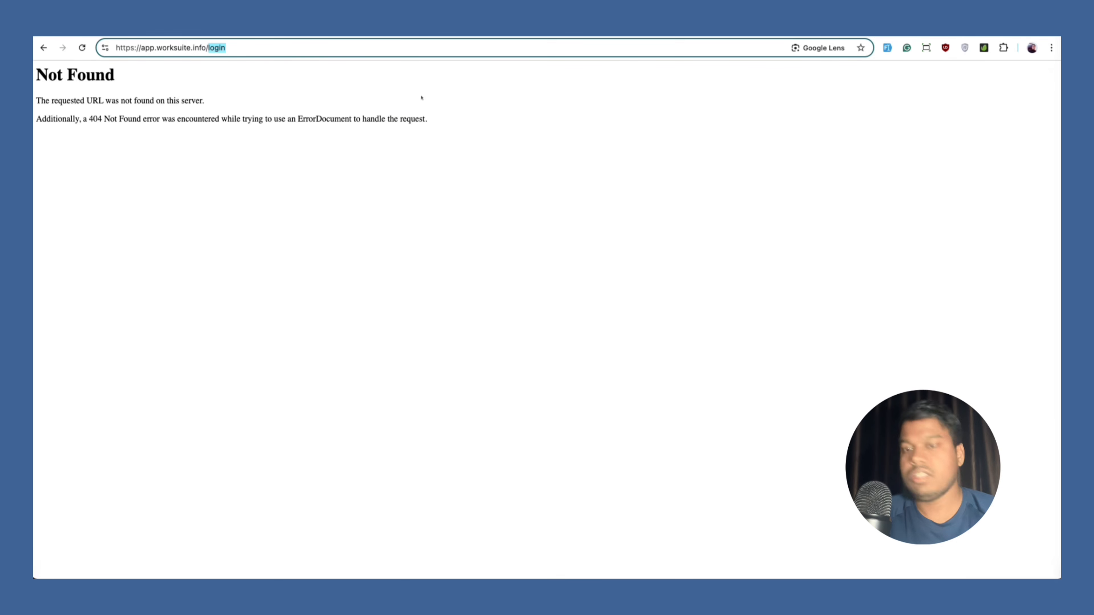
pyautogui.write('public/')
pyautogui.press('Return')
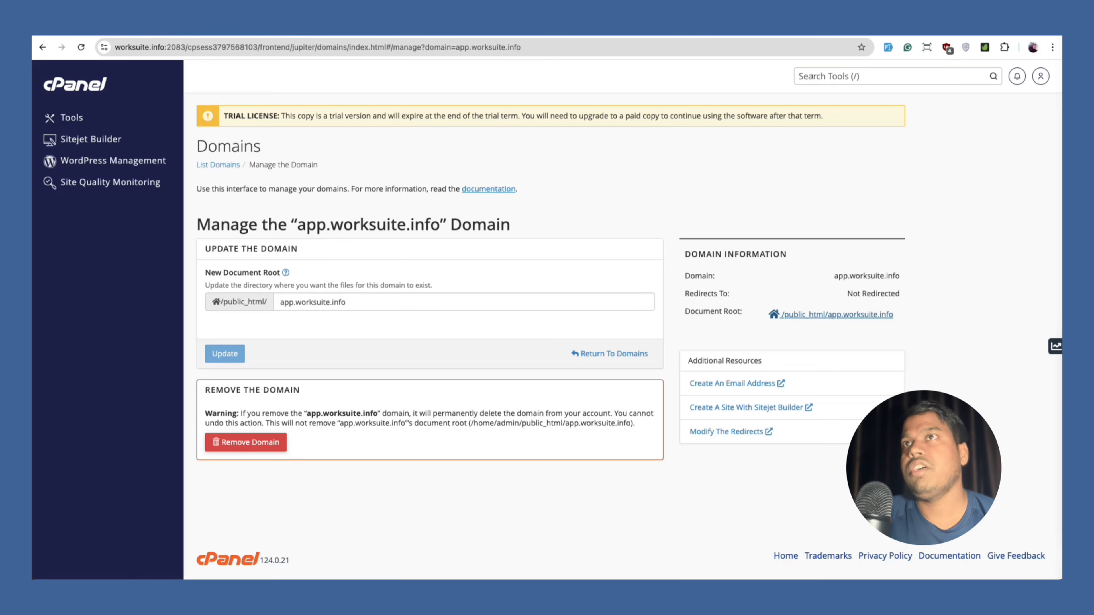
# Search cPanel's tools for 'domains' and open the Domains tool.
pyautogui.click(791, 83)
pyautogui.write('domains')
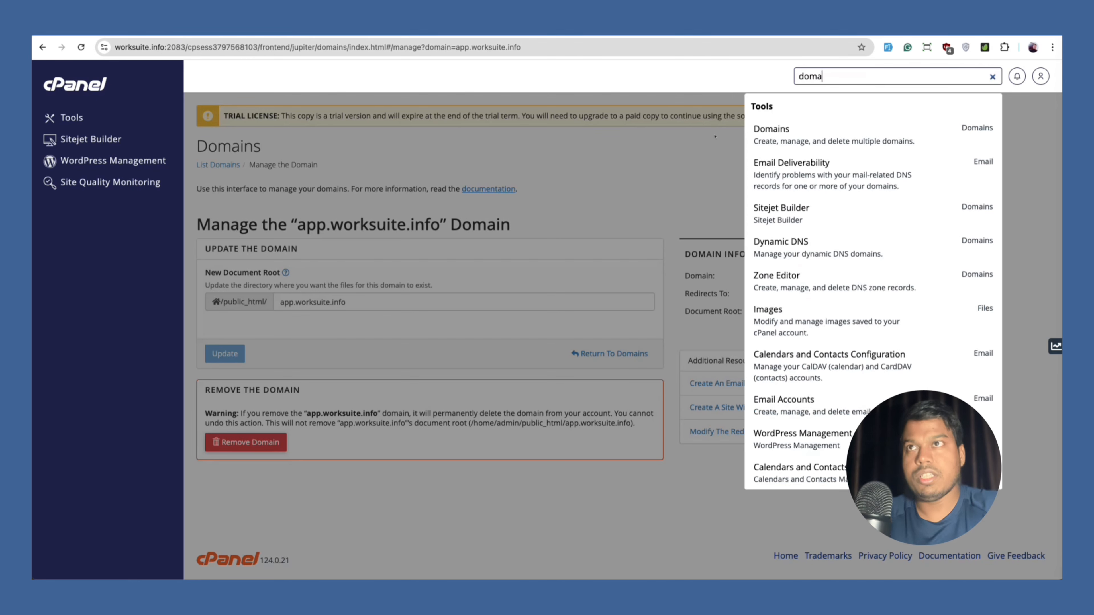
pyautogui.press('Down')
pyautogui.press('Down')
pyautogui.press('Up')
pyautogui.press('Return')
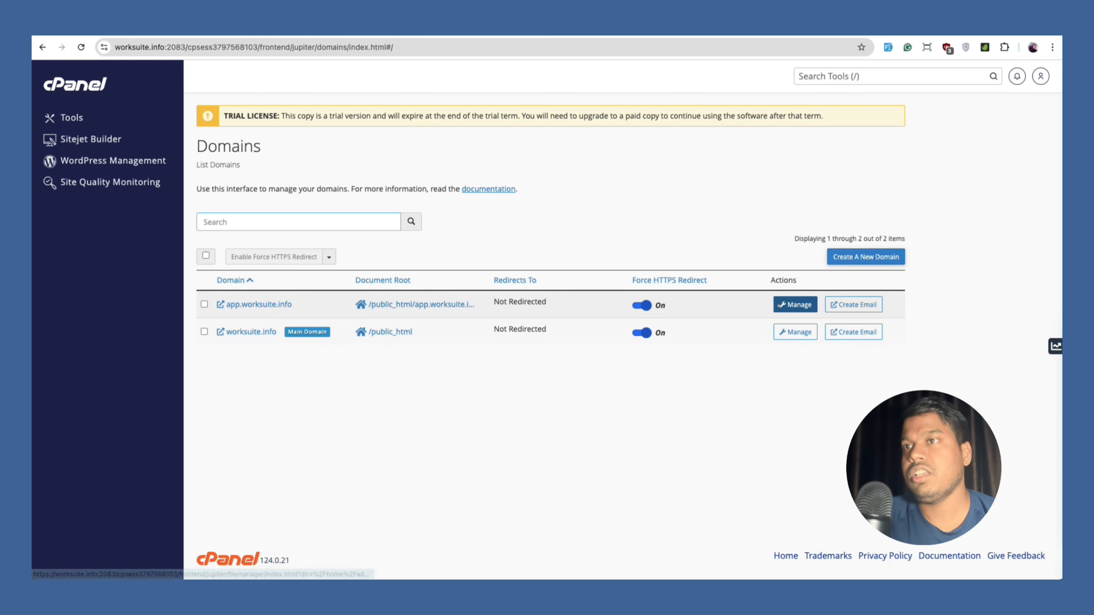
# Append /public to app.worksuite.info's document root and update it.
pyautogui.click(795, 305)
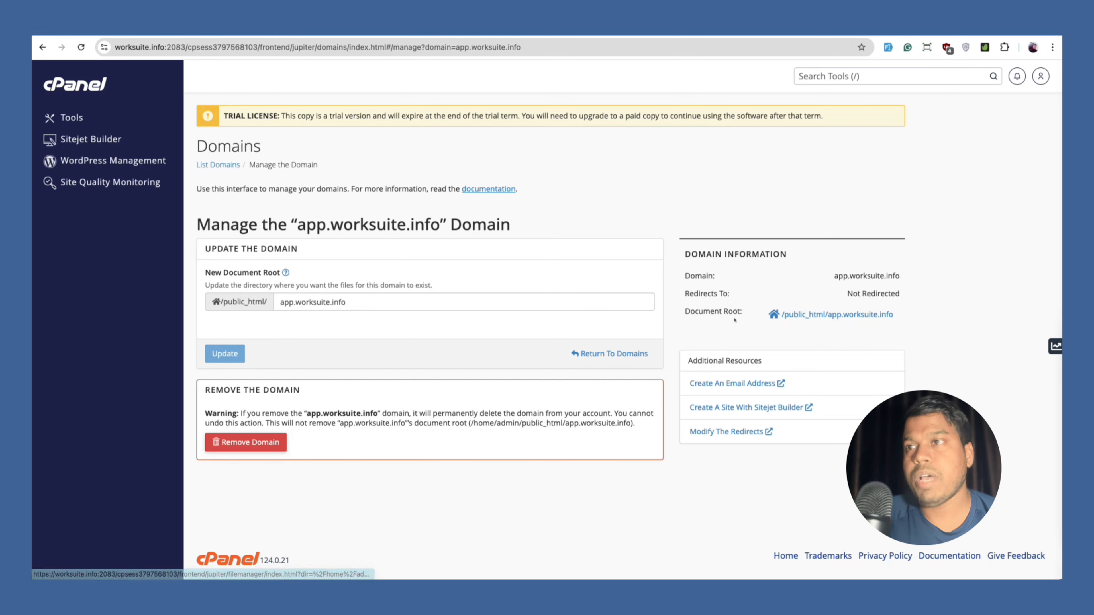
pyautogui.click(591, 304)
pyautogui.write('/public')
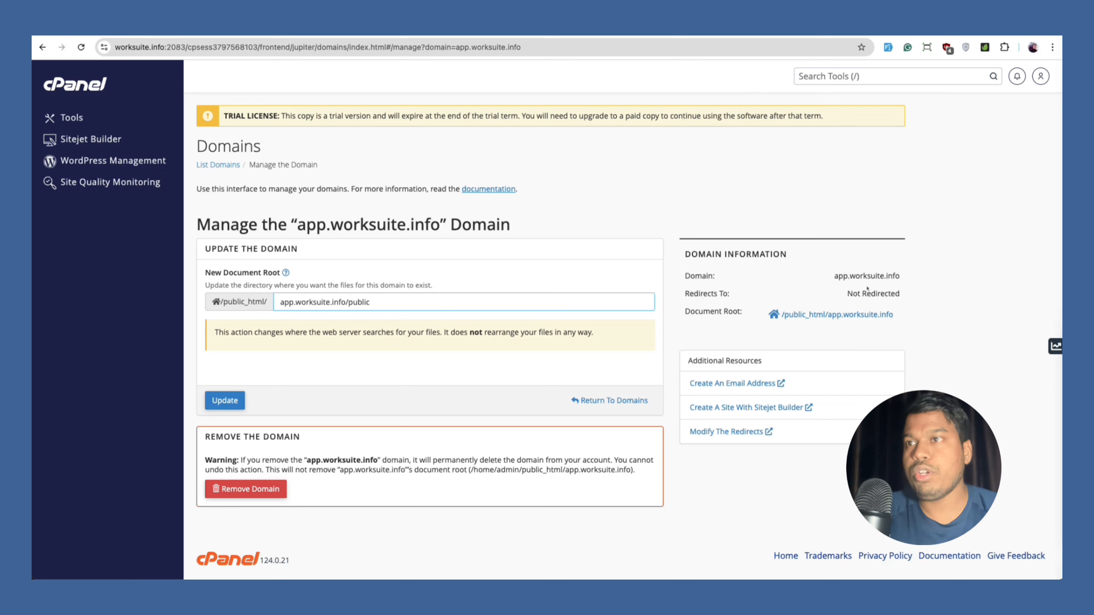
pyautogui.press('Return')
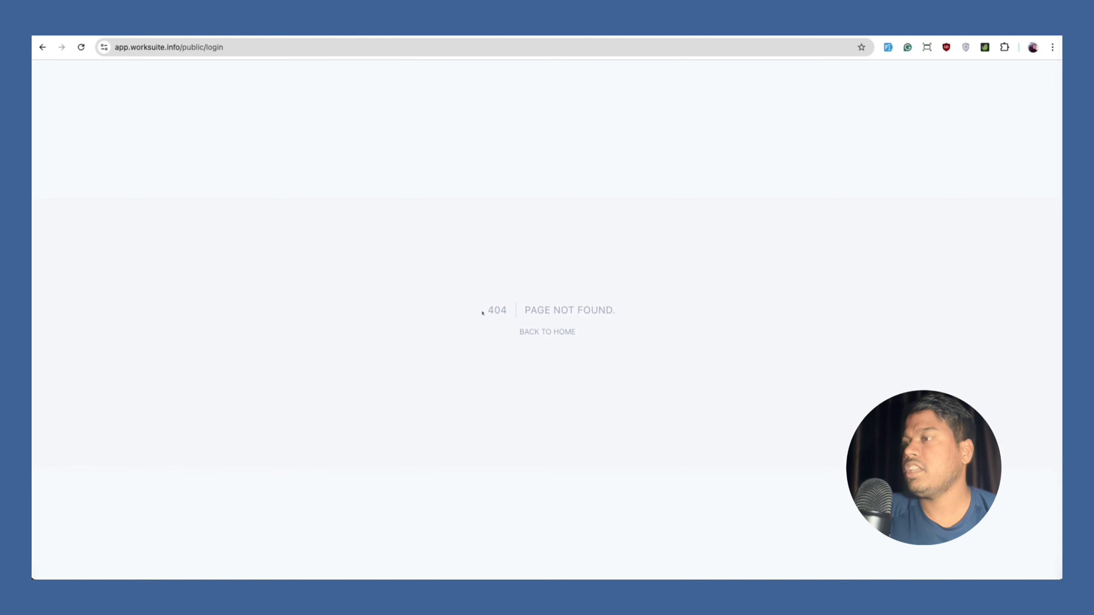
# Go from the 404 page back to the Worksuite app's home page.
pyautogui.click(547, 332)
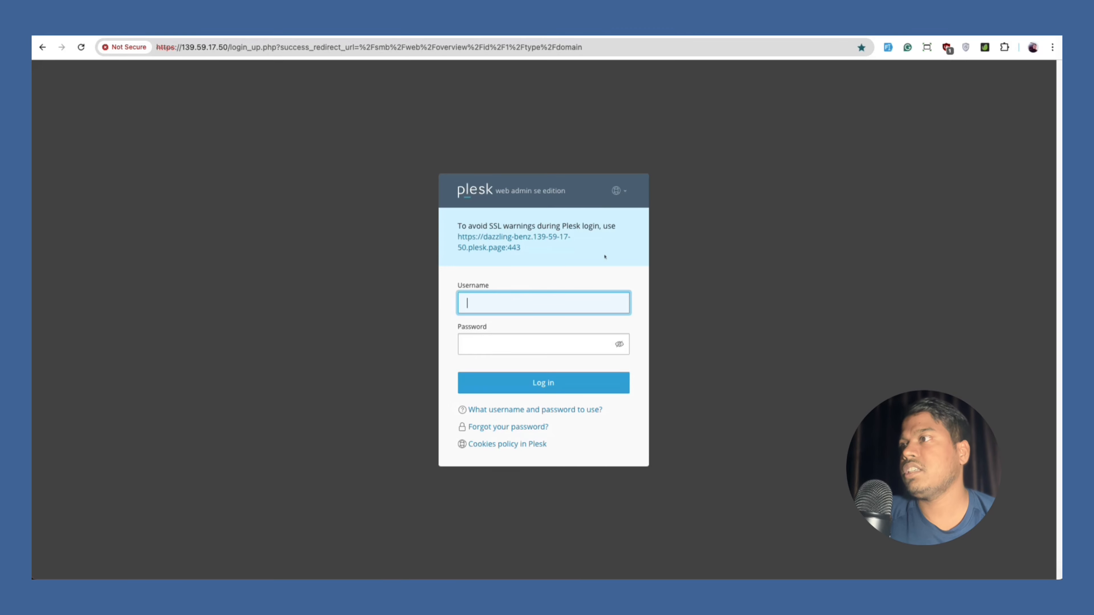
# Log in to the Plesk admin panel with the password and open the Domains list.
pyautogui.write('admin')
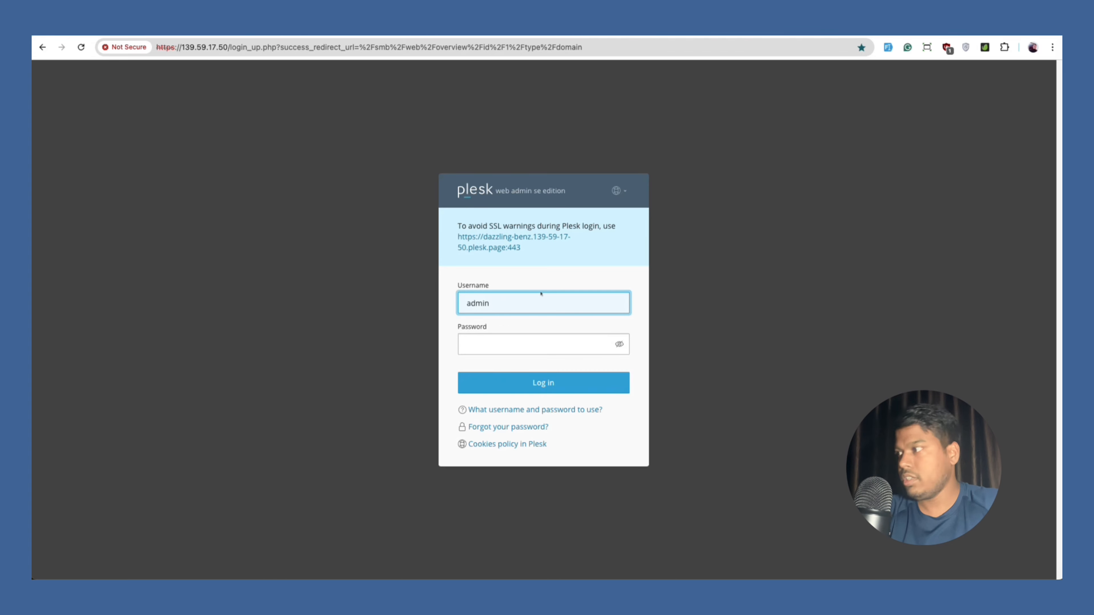
pyautogui.click(351, 452)
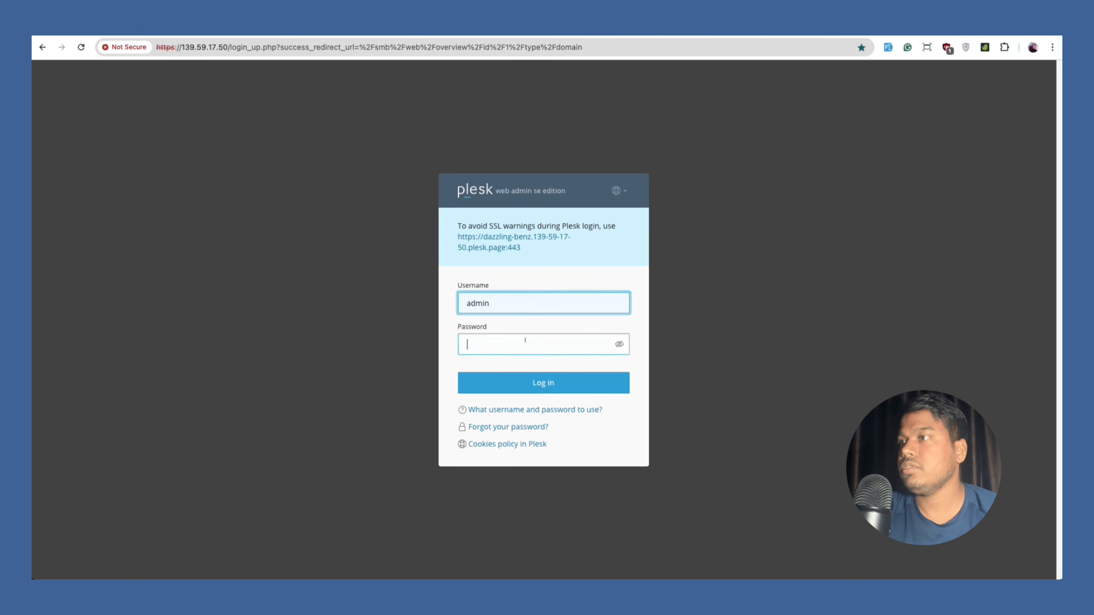
pyautogui.click(535, 387)
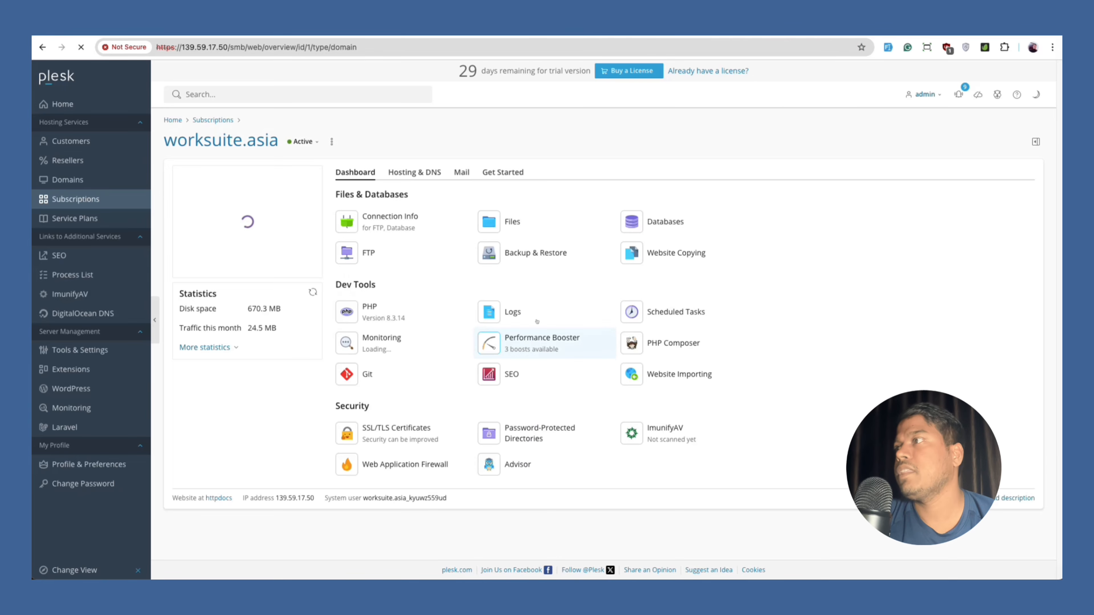
pyautogui.click(76, 180)
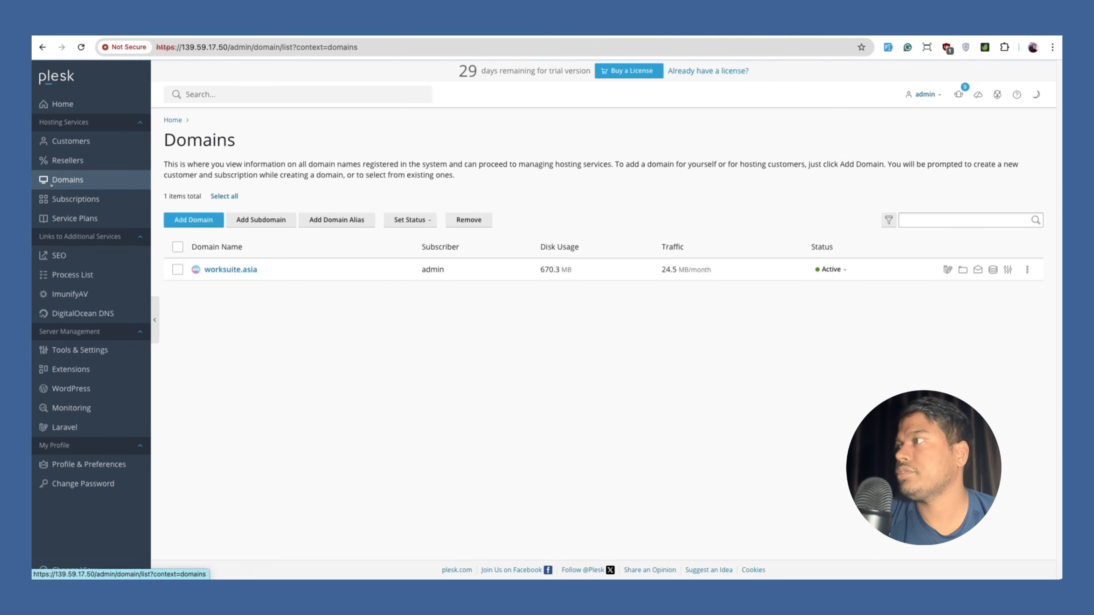
# Open worksuite.asia's dashboard and its File Manager showing httpdocs.
pyautogui.click(230, 270)
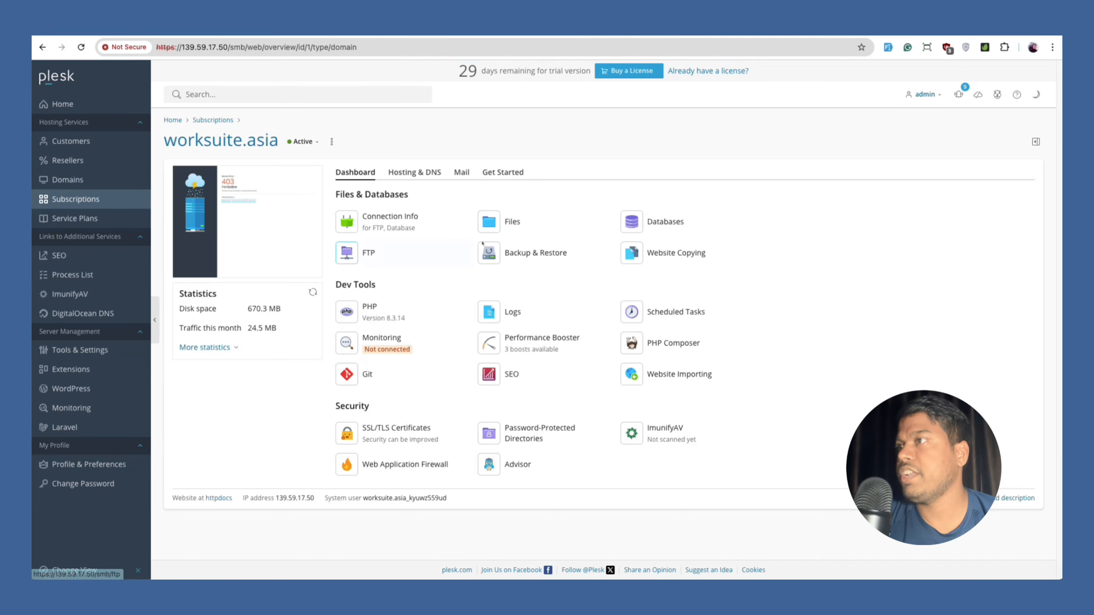
pyautogui.click(489, 232)
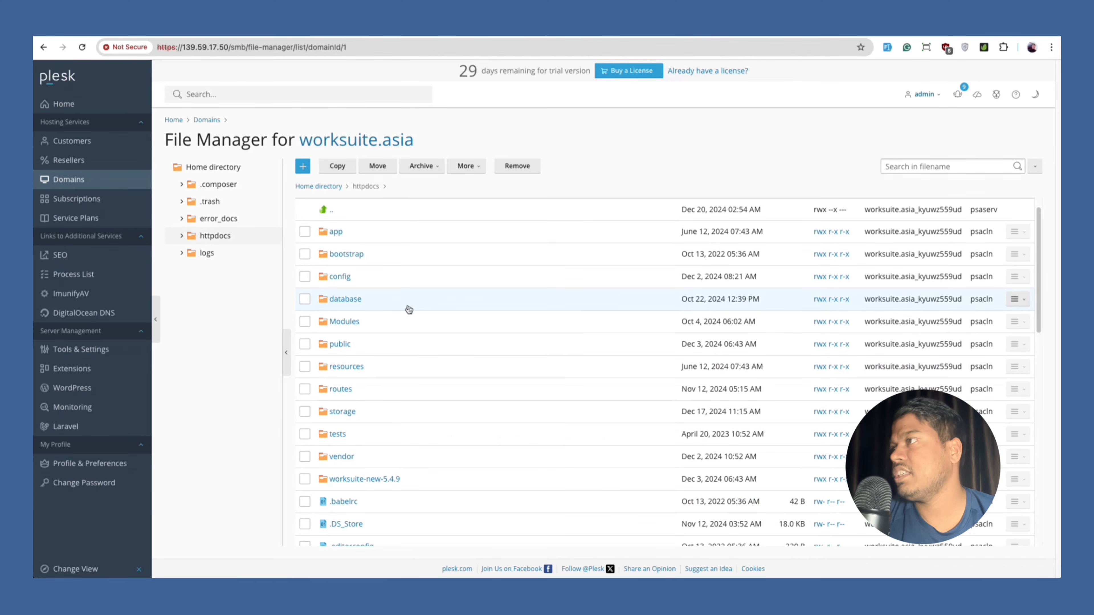
pyautogui.scroll(1, 388, 293)
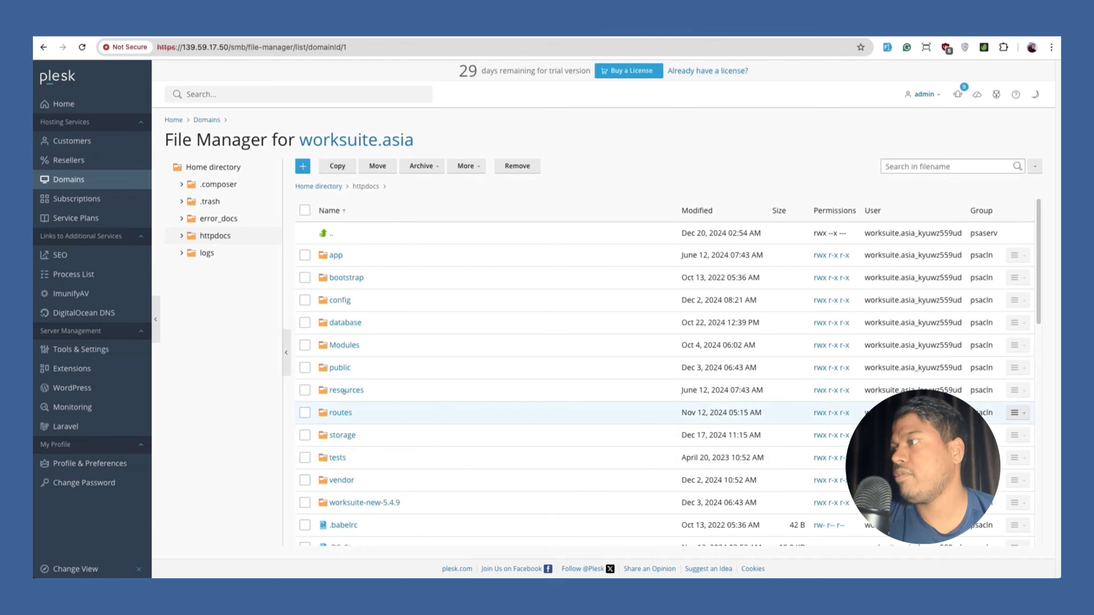
pyautogui.scroll(-5, 400, 466)
pyautogui.scroll(5, 426, 452)
# Create a new empty file named .htaccess in httpdocs.
pyautogui.click(303, 166)
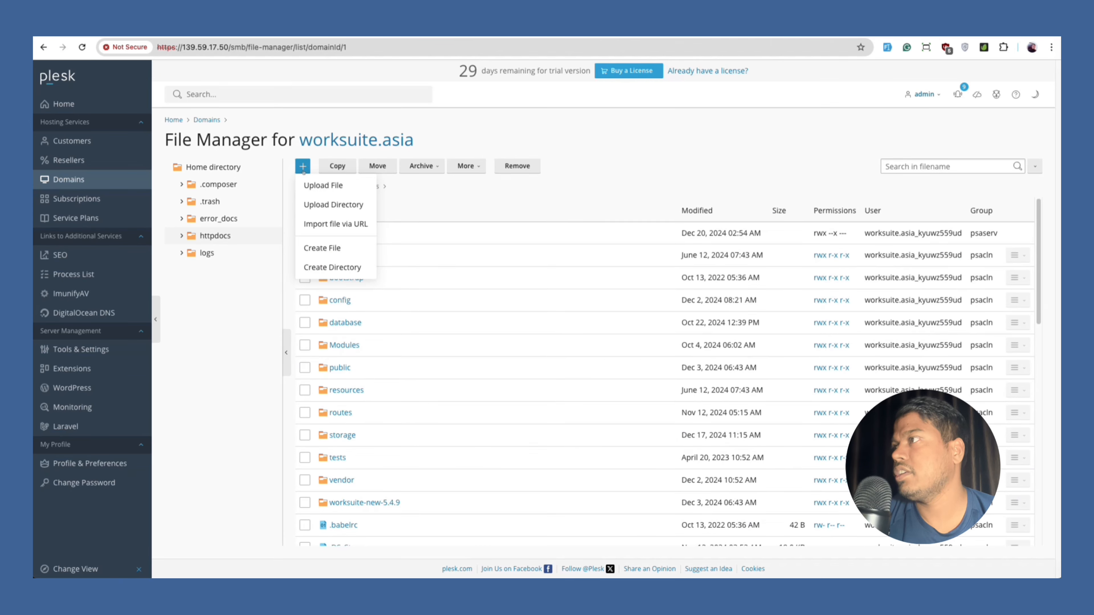
pyautogui.click(327, 248)
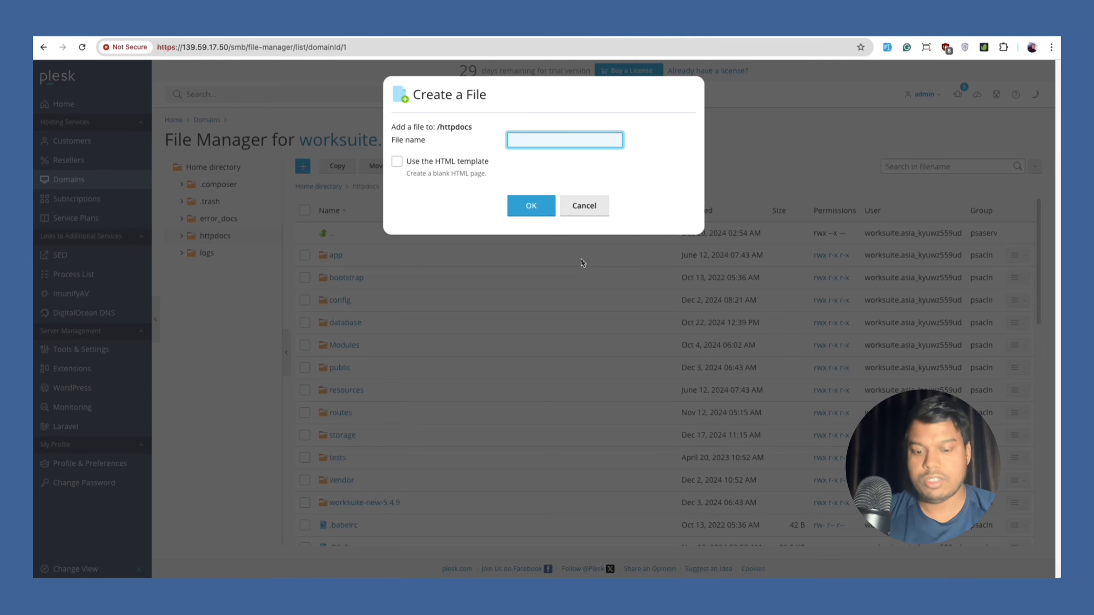
pyautogui.write('.htacc')
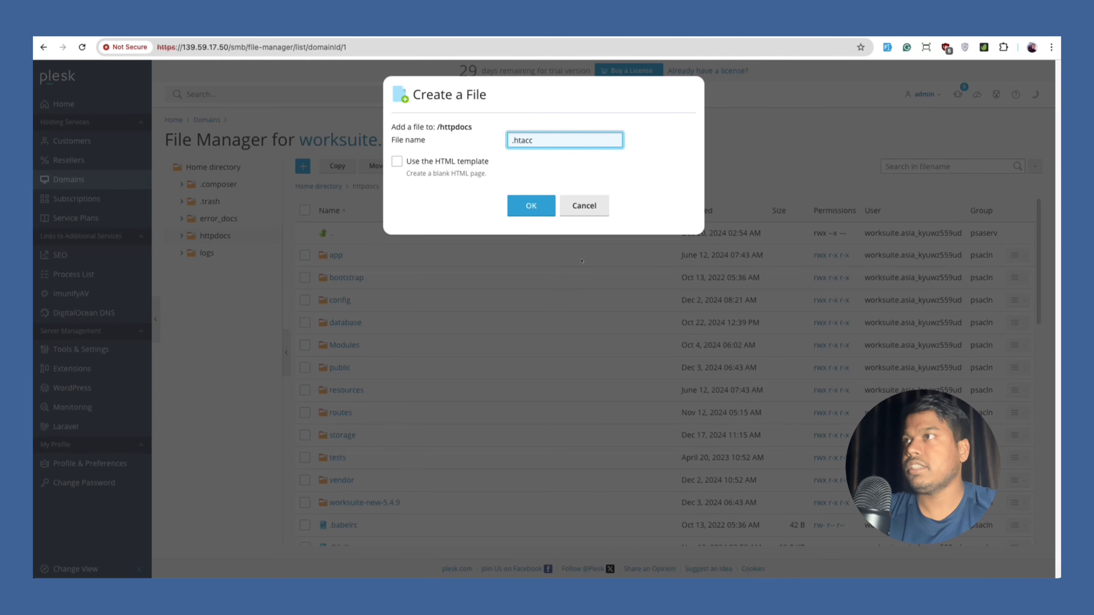
pyautogui.write('ess')
pyautogui.press('Return')
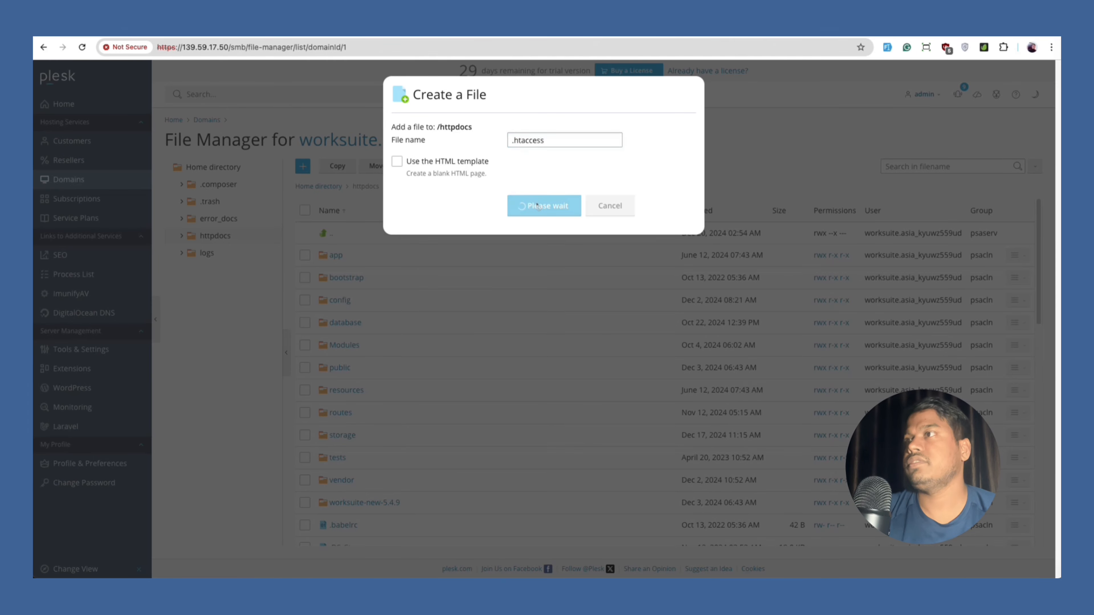
# Paste the RewriteRule block routing requests to public/ into .htaccess and save it.
pyautogui.scroll(-8, 434, 310)
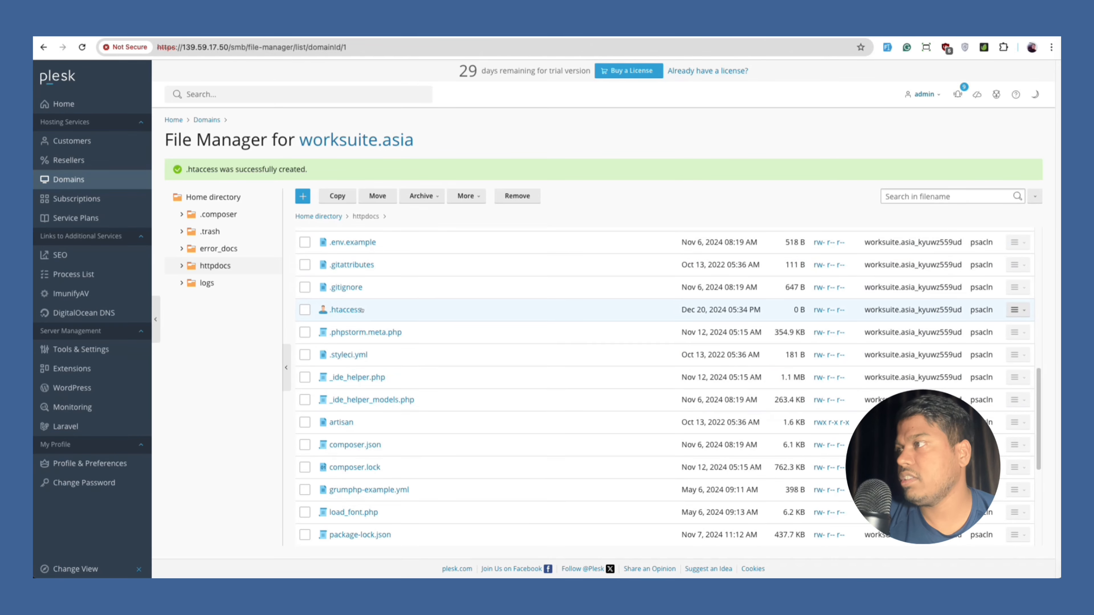
pyautogui.click(346, 310)
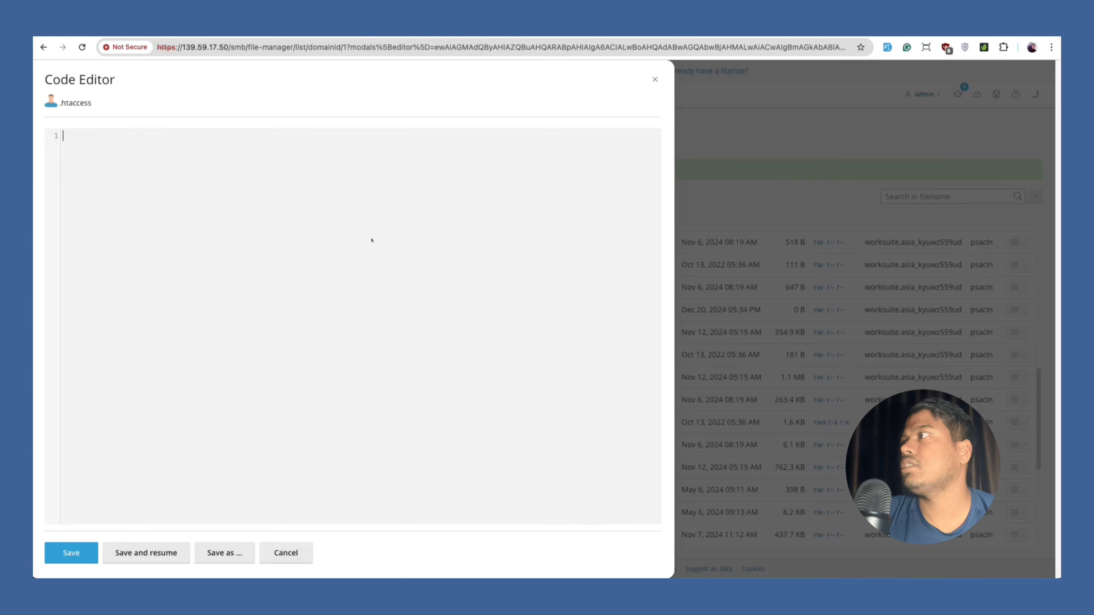
pyautogui.write('<IfModule mod_rewrite.c>     RewriteEngine On      RewriteRule ^(.*)$ public/$1 [L] </IfModule>')
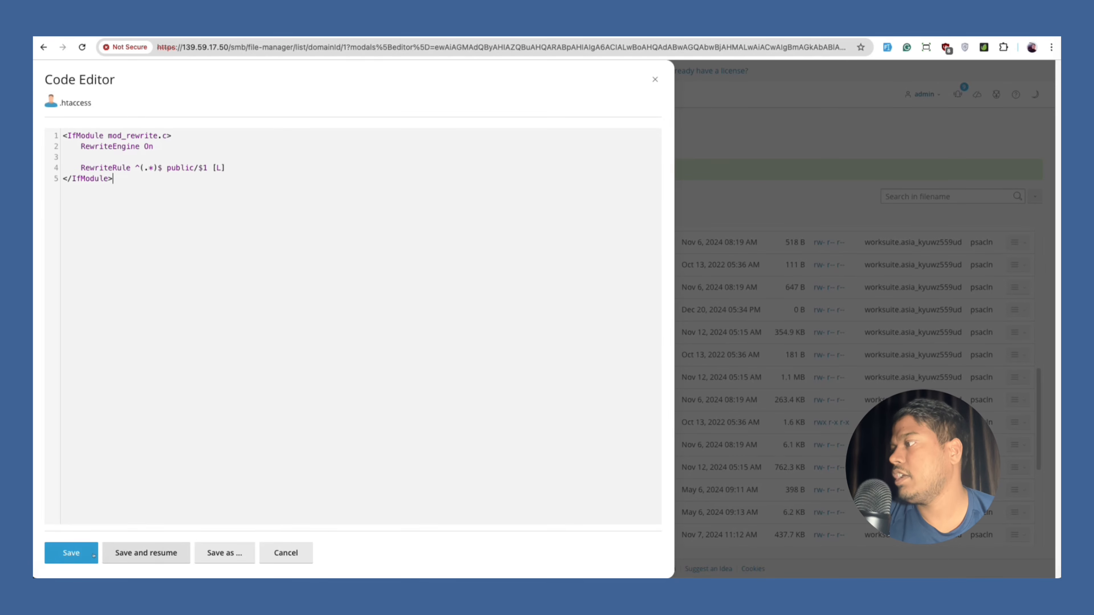
pyautogui.click(89, 554)
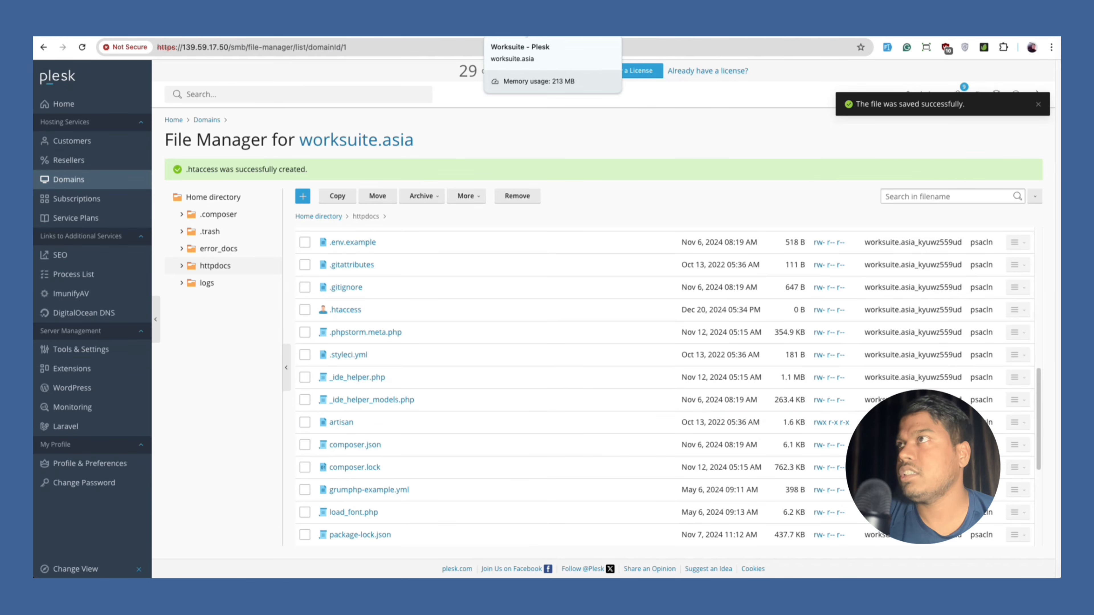
# Reload the Worksuite login and load it at worksuite.asia/login without 'public'.
pyautogui.click(517, 27)
pyautogui.click(530, 187)
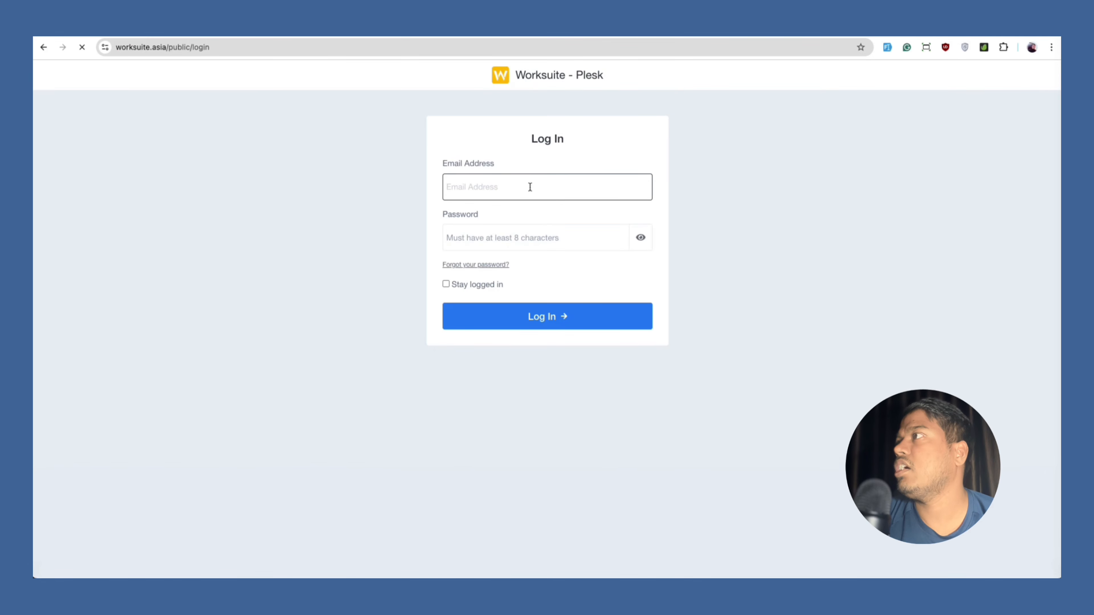
pyautogui.doubleClick(174, 47)
pyautogui.press('BackSpace')
pyautogui.press('BackSpace')
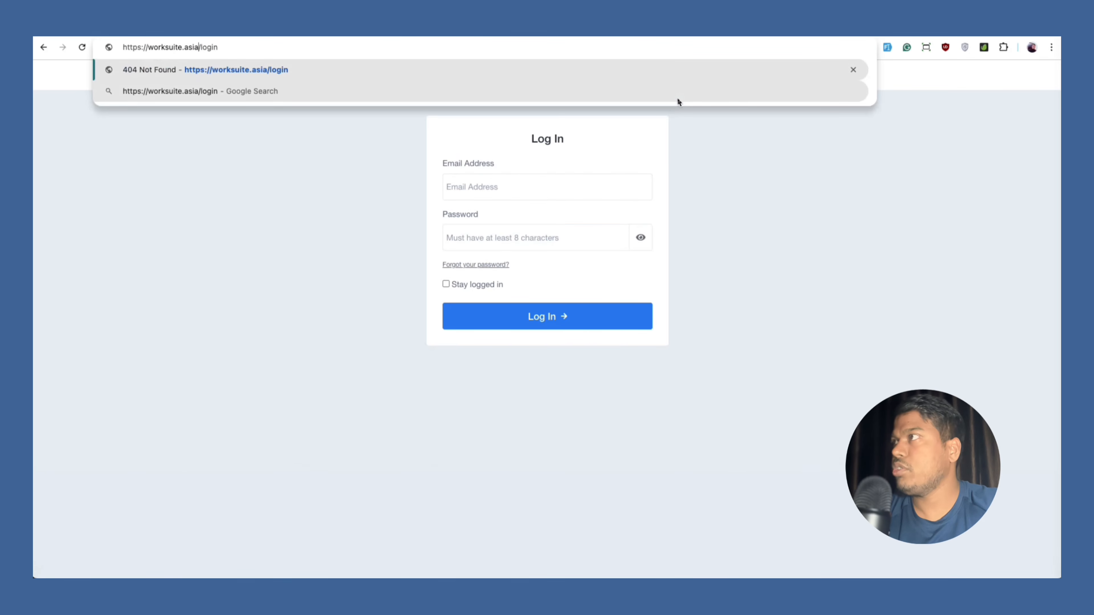
pyautogui.press('Return')
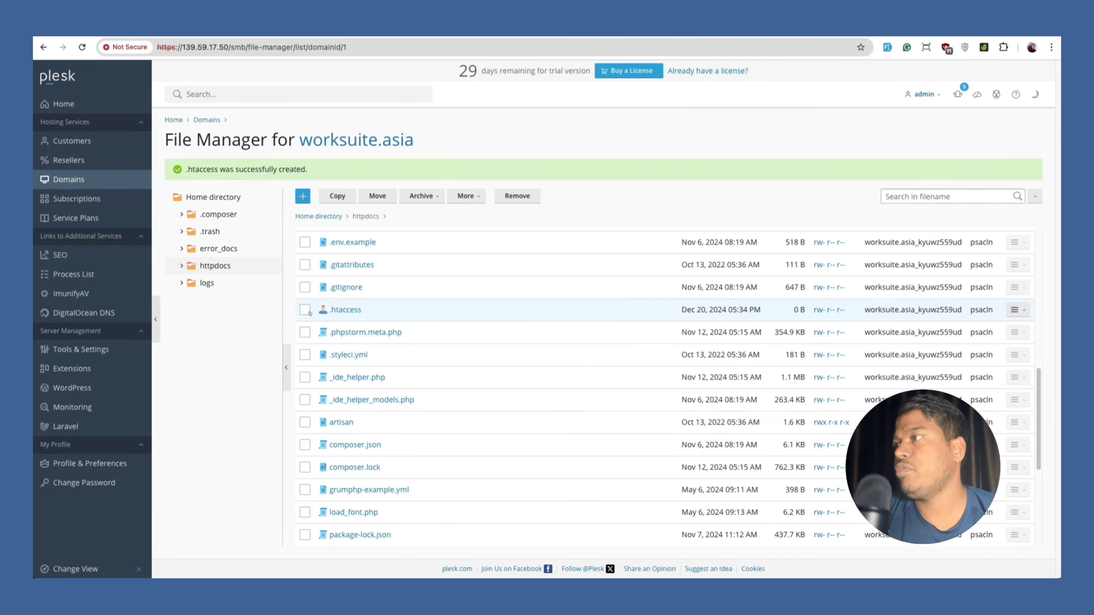
# Remove the .htaccess file from httpdocs to the Recycle Bin.
pyautogui.click(306, 310)
pyautogui.click(517, 196)
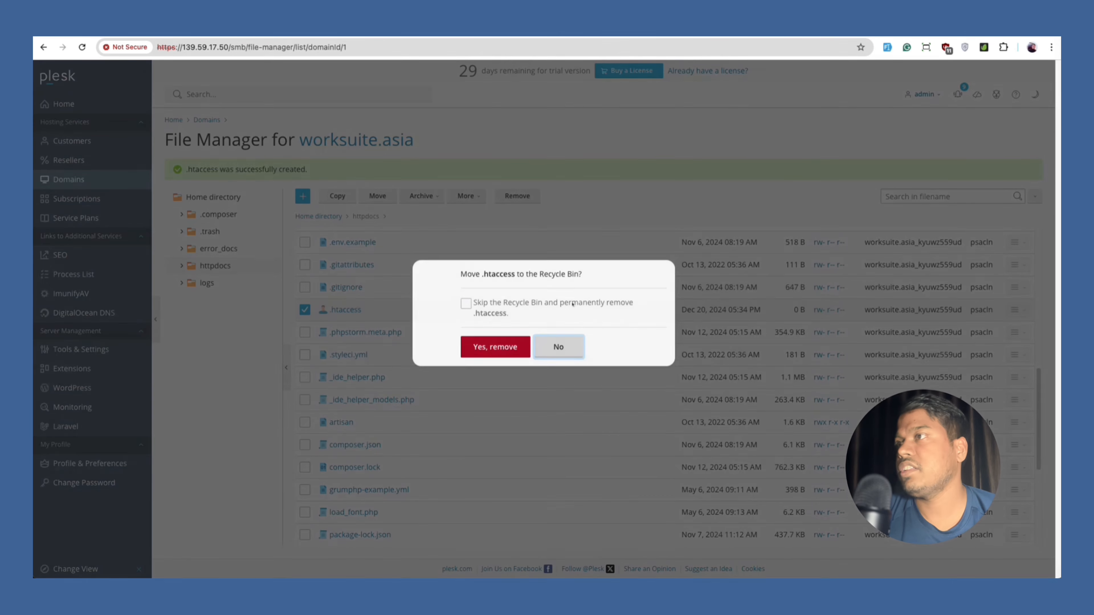
pyautogui.click(495, 336)
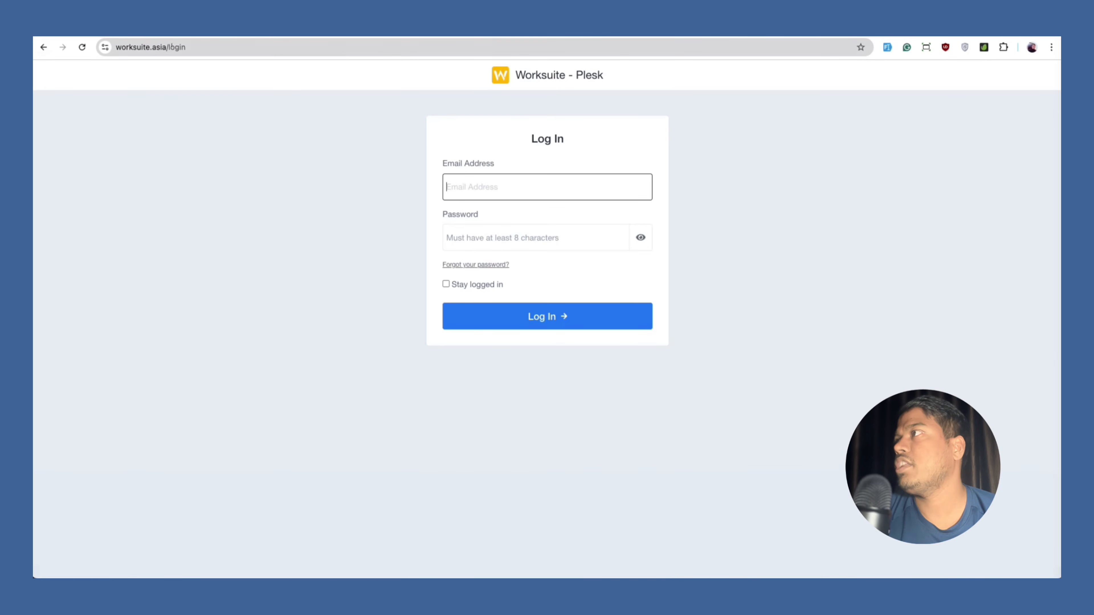
# Replace 'login' with 'public/' in the address and load worksuite.asia/public/.
pyautogui.moveTo(169, 47); pyautogui.dragTo(313, 60)
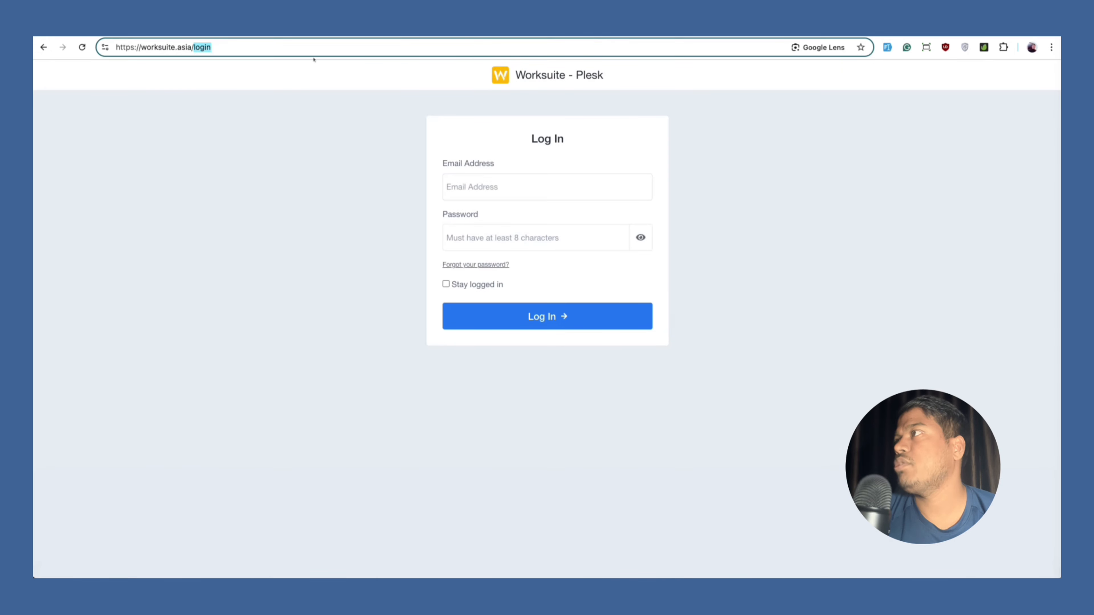
pyautogui.write('public/')
pyautogui.press('Return')
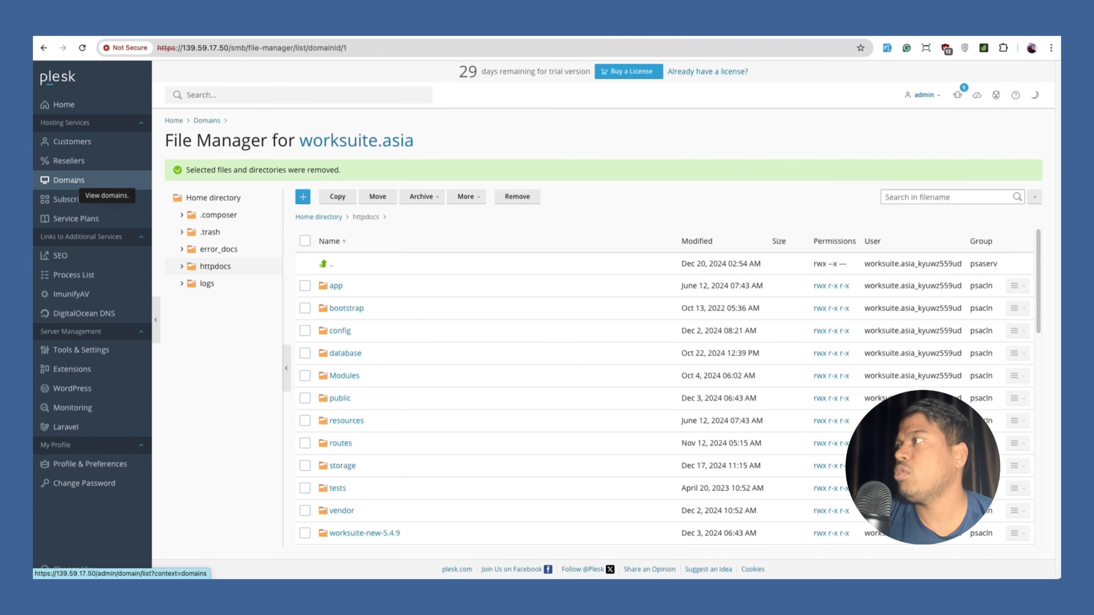
# Return to the worksuite.asia dashboard and open the File Manager in a new tab.
pyautogui.click(76, 183)
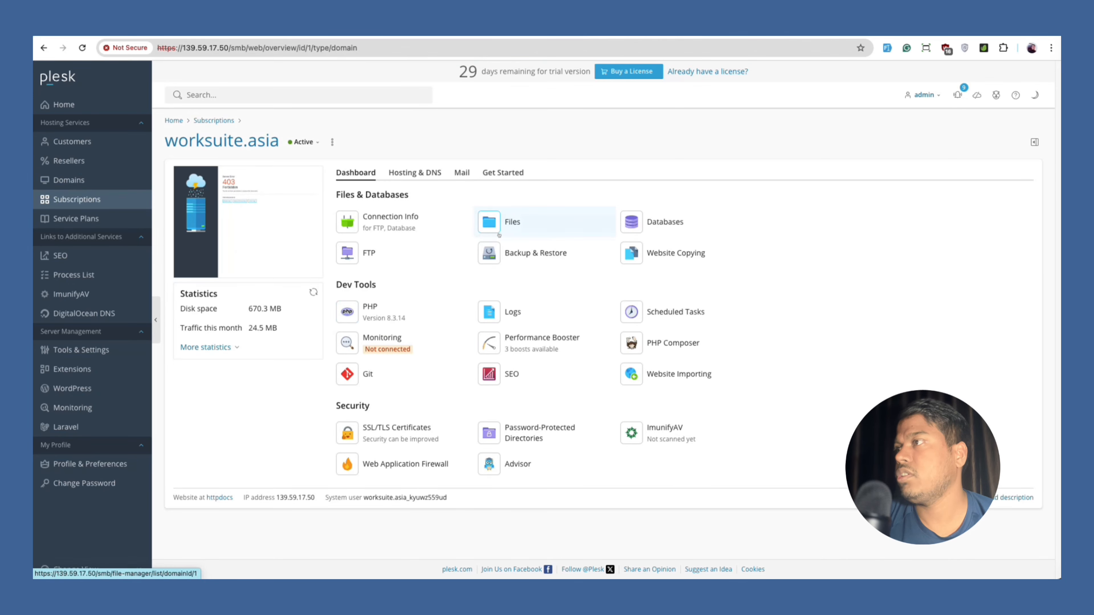
pyautogui.rightClick(499, 235)
pyautogui.click(517, 240)
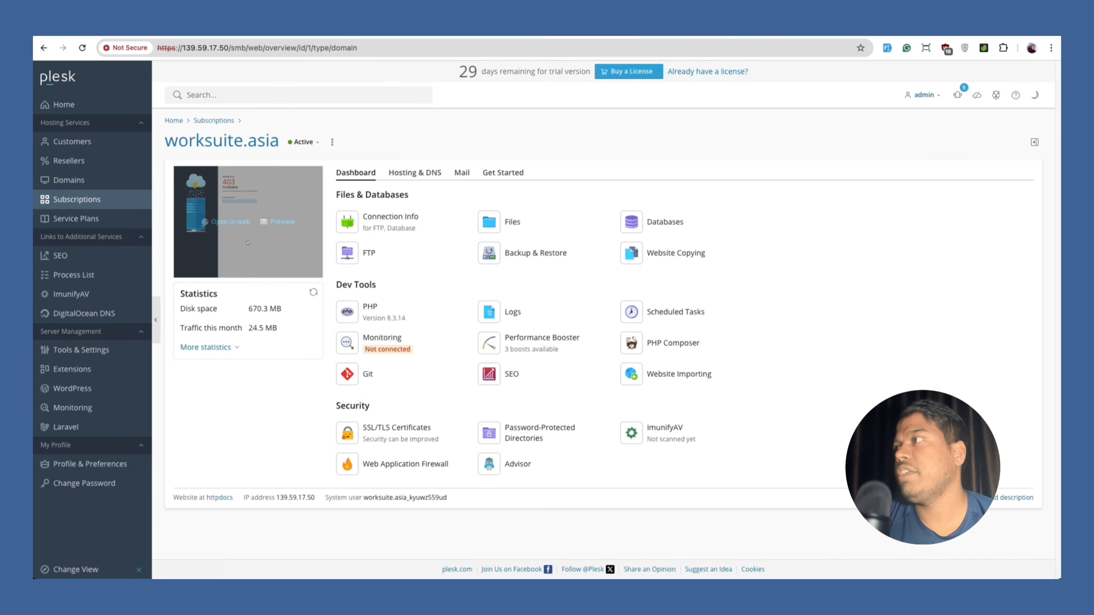
# In Hosting Settings, change the document root to httpdocs/public and save.
pyautogui.click(413, 173)
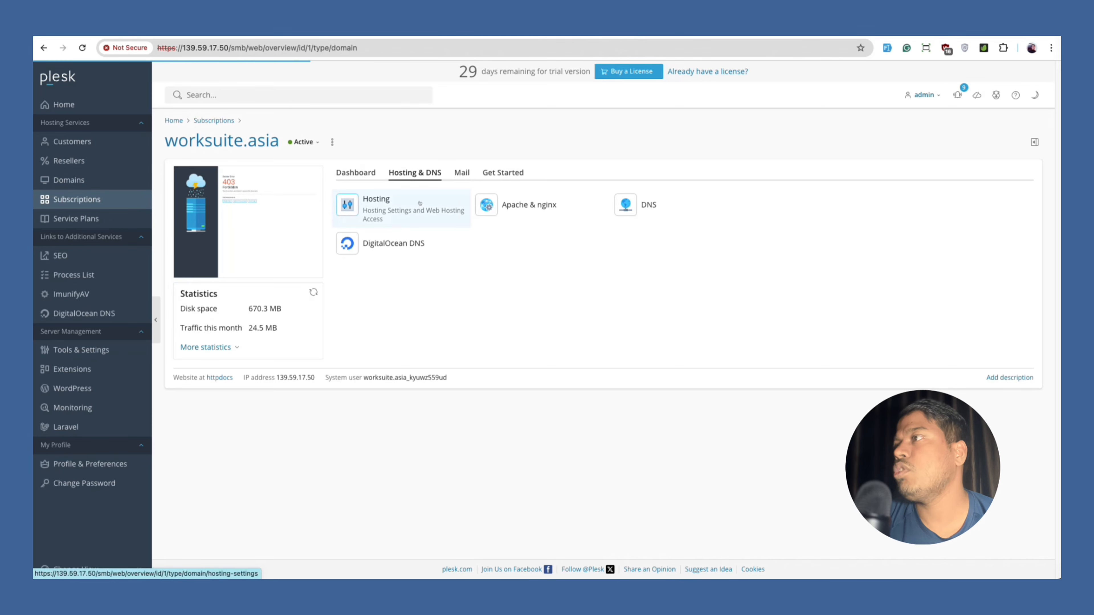
pyautogui.click(376, 202)
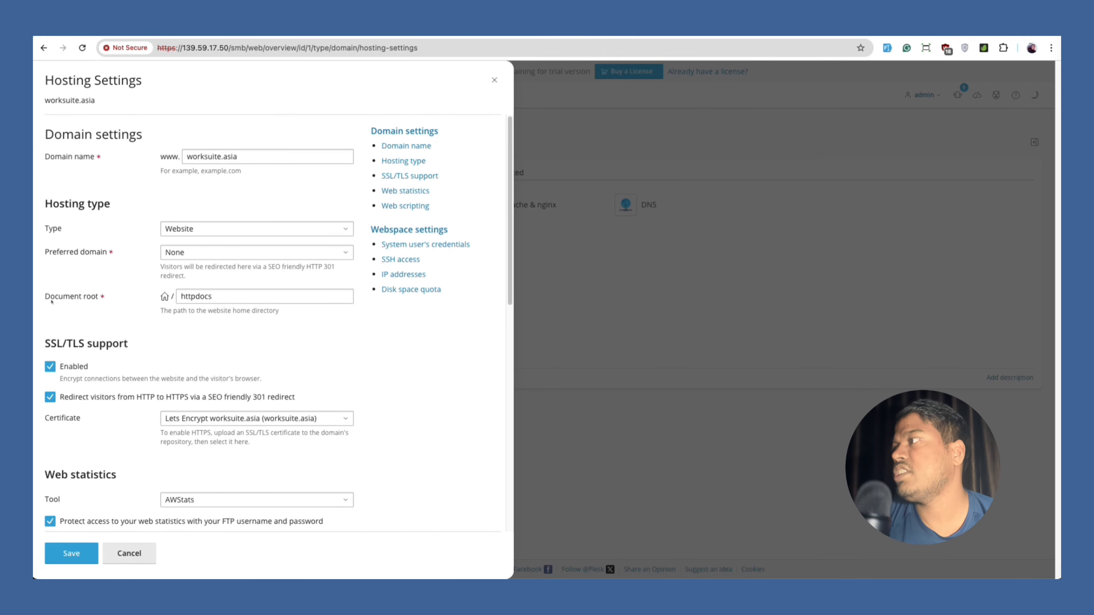
pyautogui.click(196, 296)
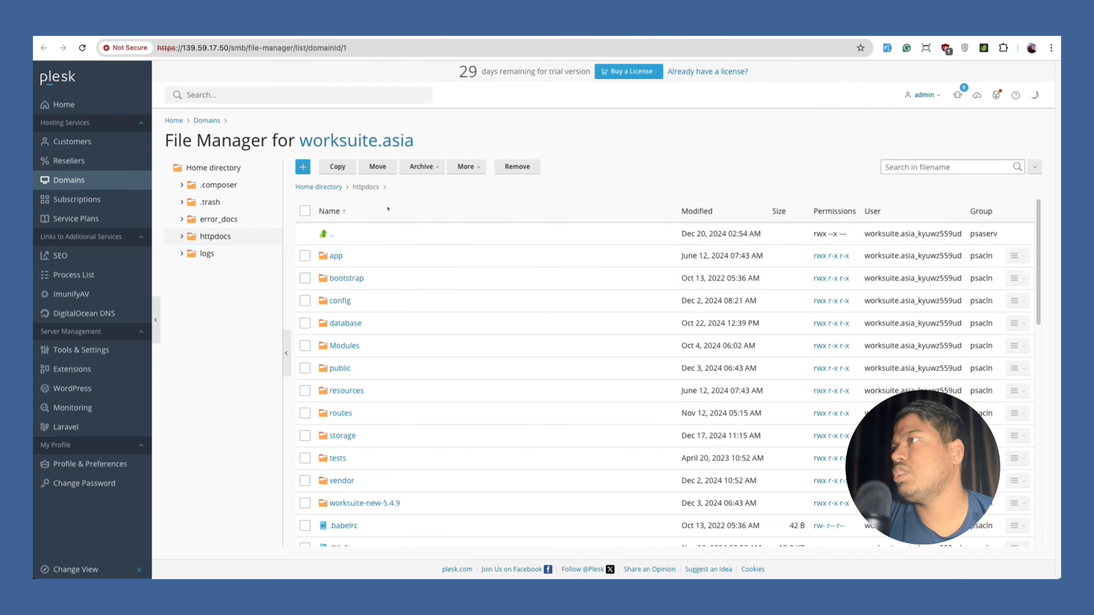
pyautogui.scroll(-4, 361, 302)
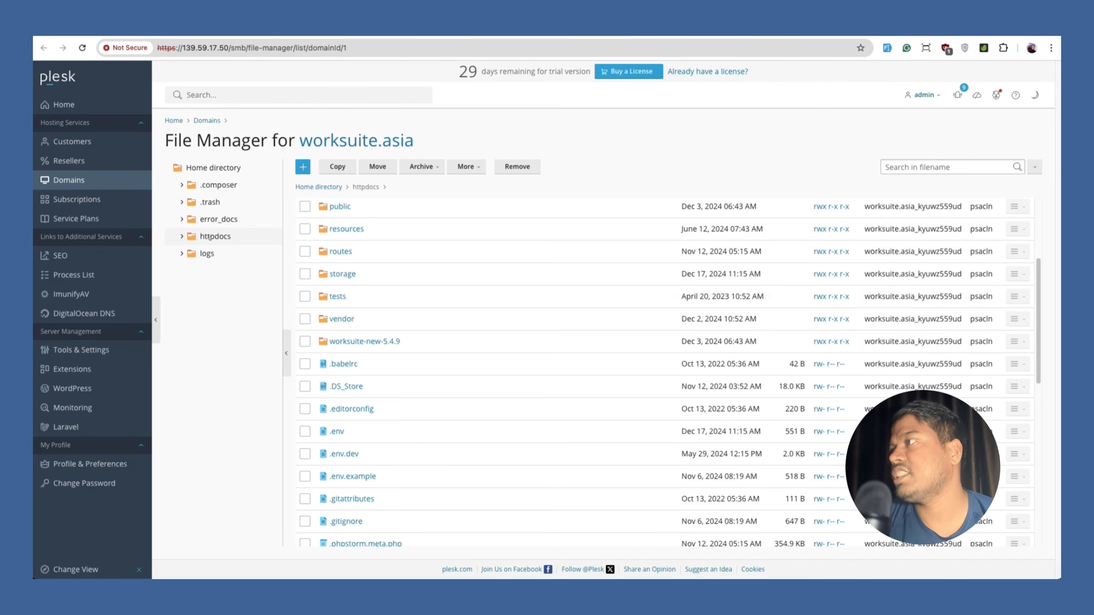
pyautogui.scroll(4, 388, 268)
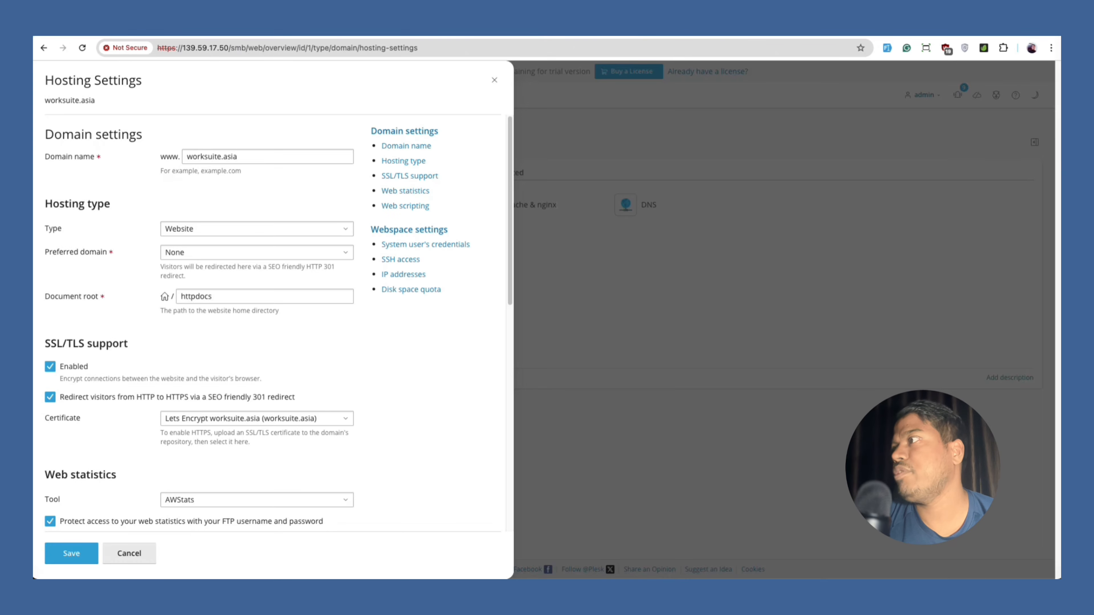
pyautogui.click(241, 302)
pyautogui.write('/')
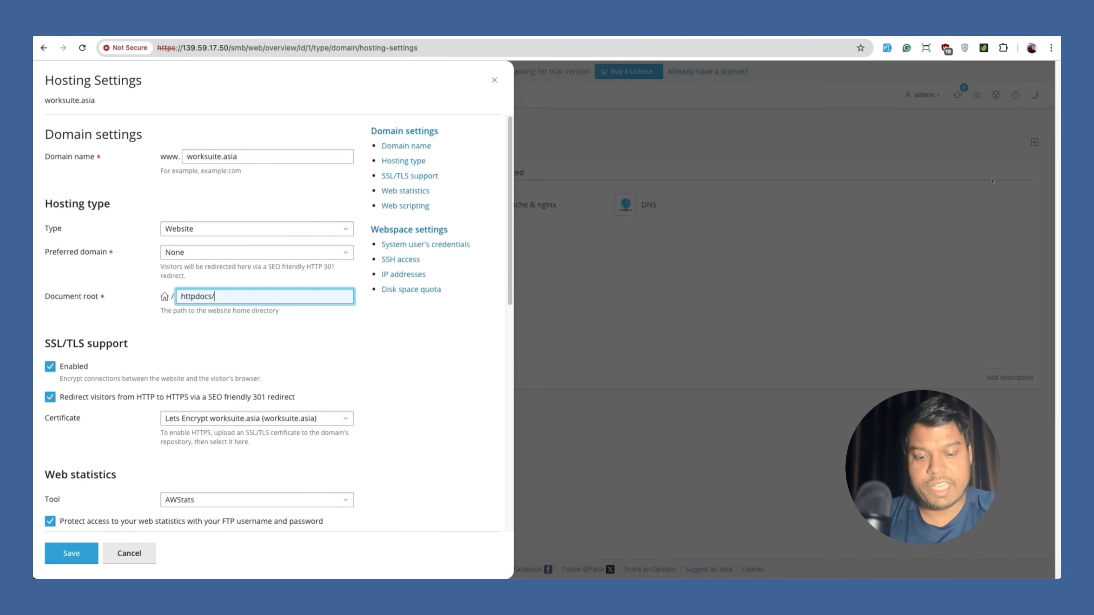
pyautogui.write('public')
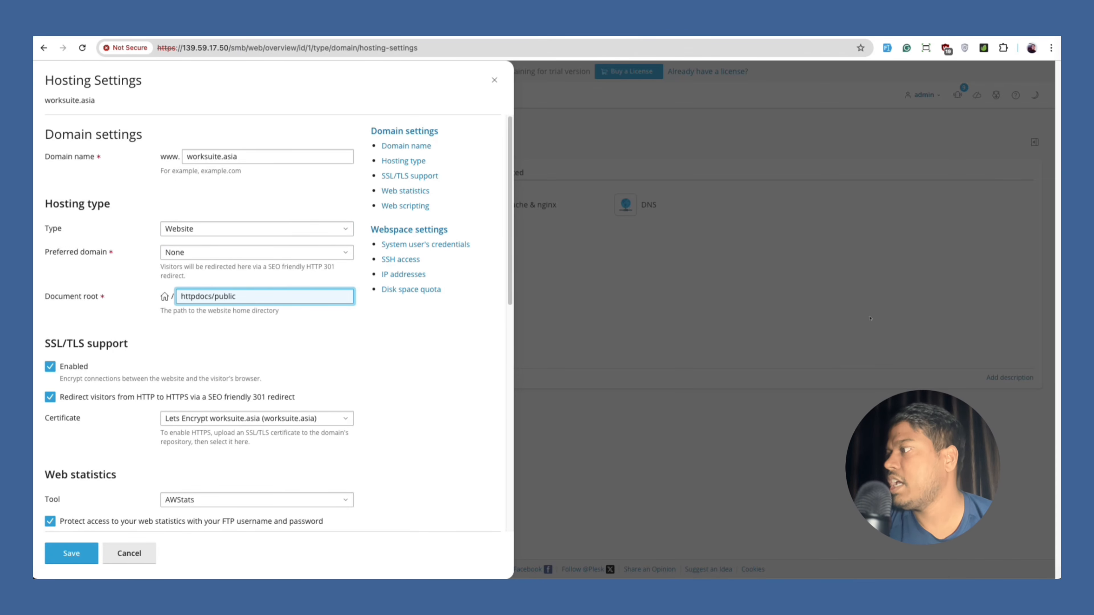
pyautogui.click(71, 554)
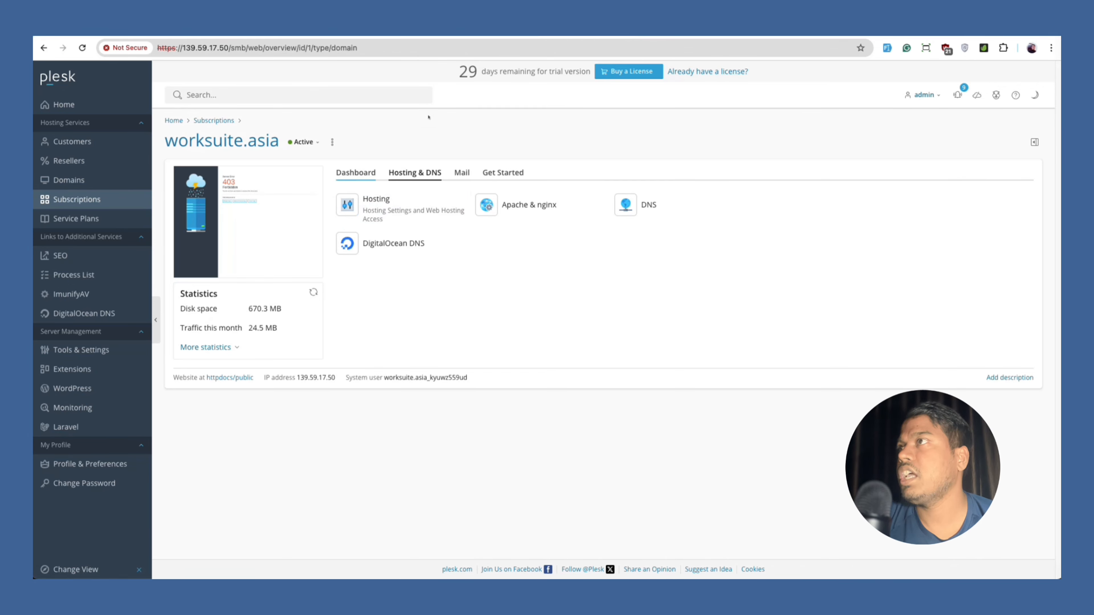
# Reload the Worksuite tab, go back home from the 404 page, and reload the login page.
pyautogui.click(499, 35)
pyautogui.press('super+r')
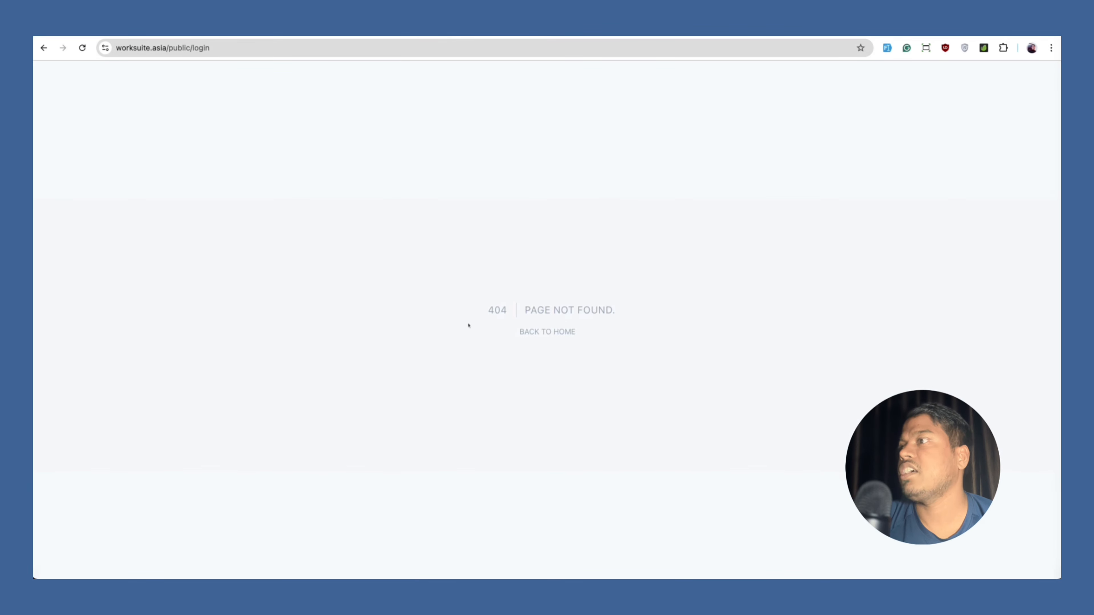
pyautogui.click(546, 331)
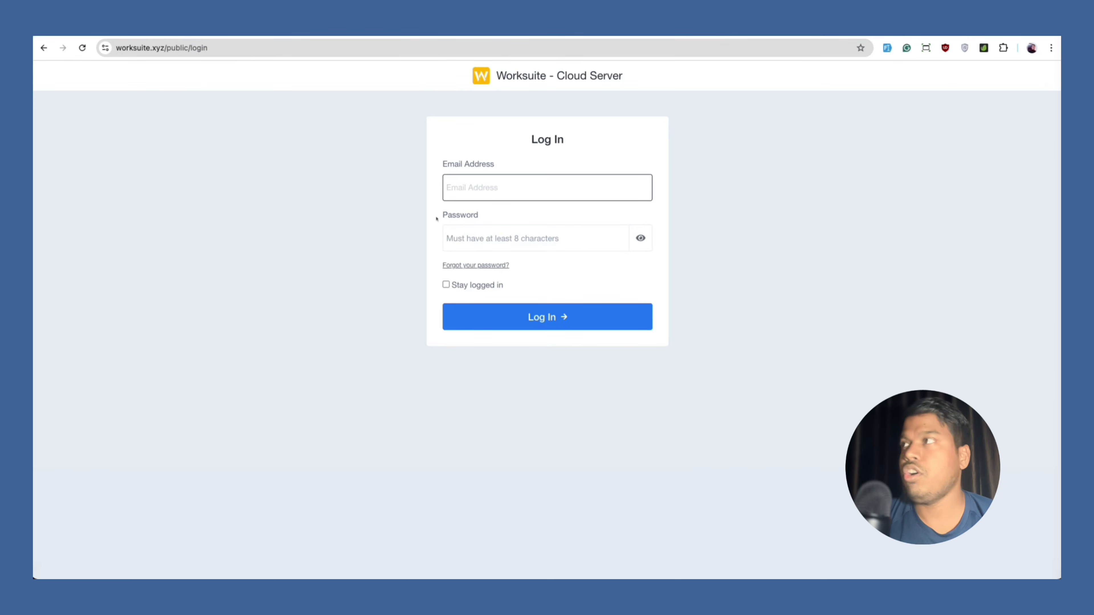
pyautogui.press('super+r')
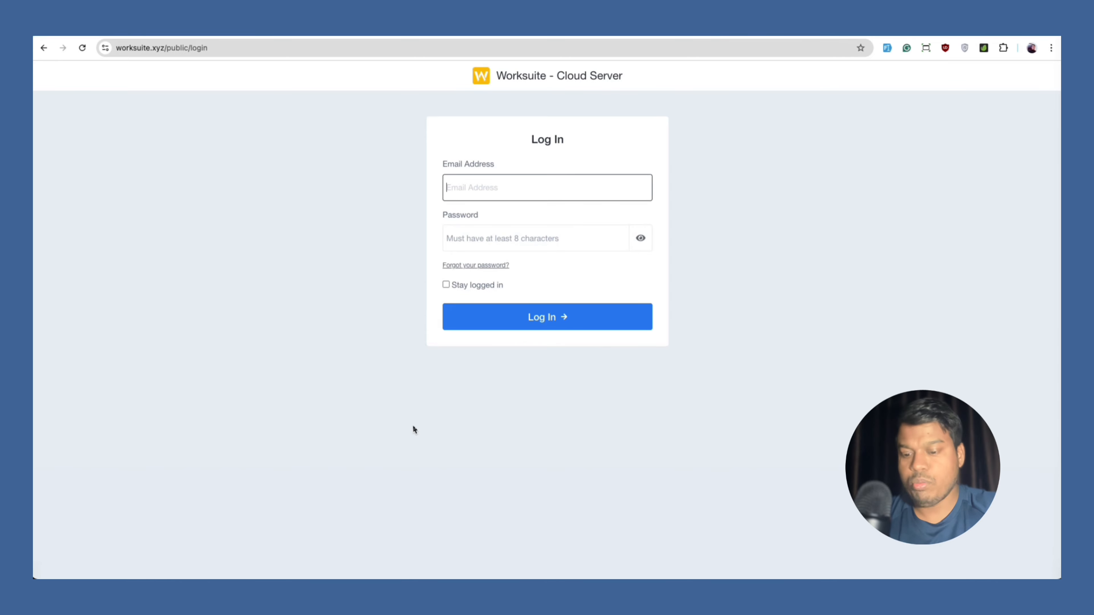
# Open the Warp terminal full-size and SSH into the server with ssh-products.
pyautogui.hotkey('ctrl', '`')
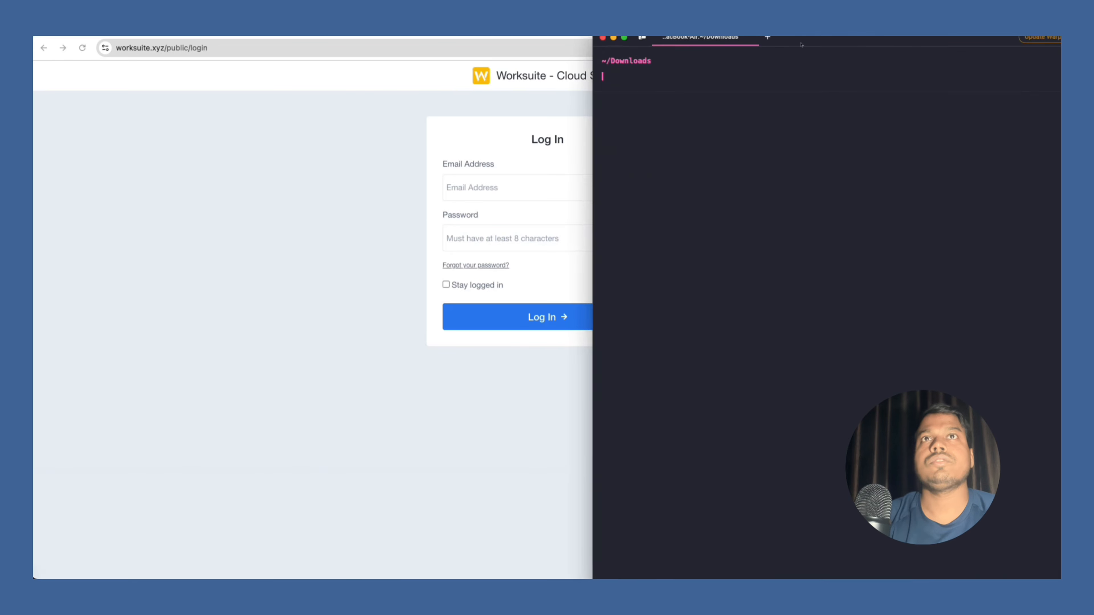
pyautogui.moveTo(699, 44); pyautogui.dragTo(782, 40)
pyautogui.write('ssh-products')
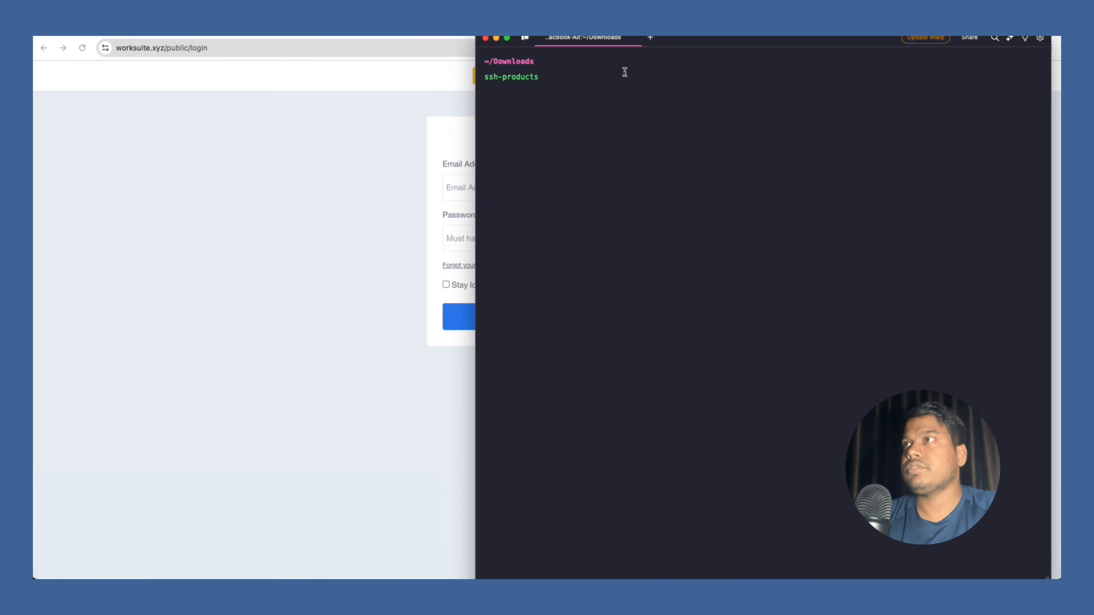
pyautogui.press('Return')
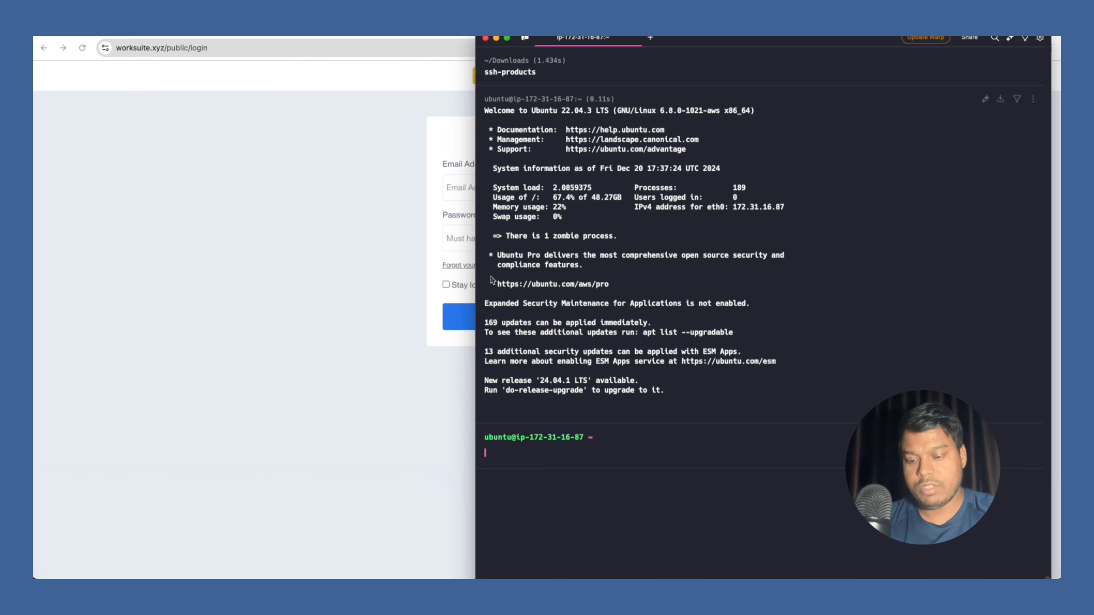
# List /var/www, then move into worksuite.xyz and list all its files with ls -al.
pyautogui.write('cd /var')
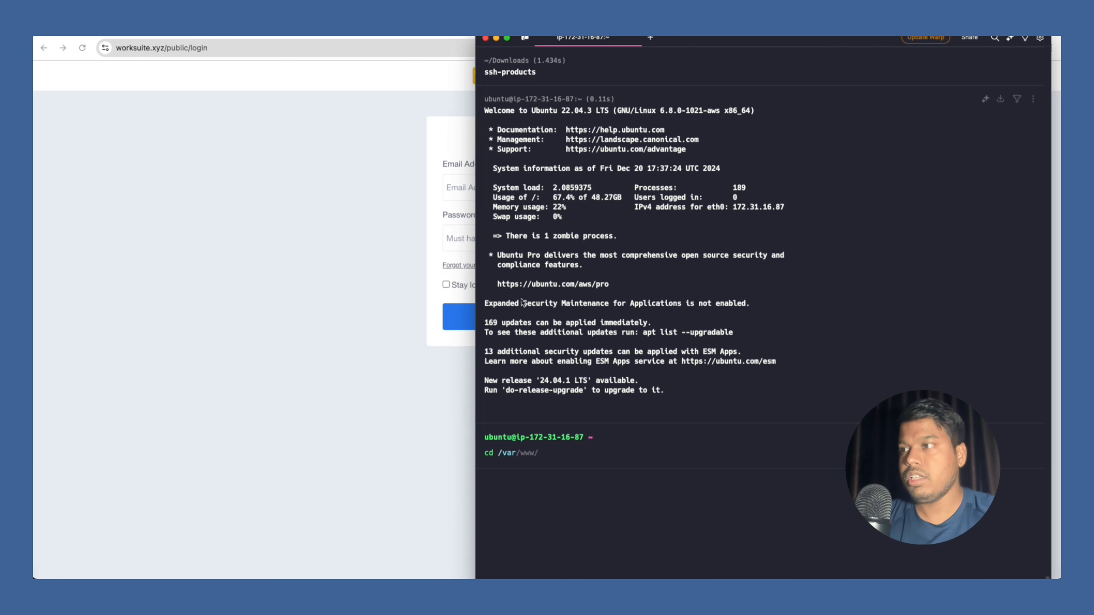
pyautogui.press('Right')
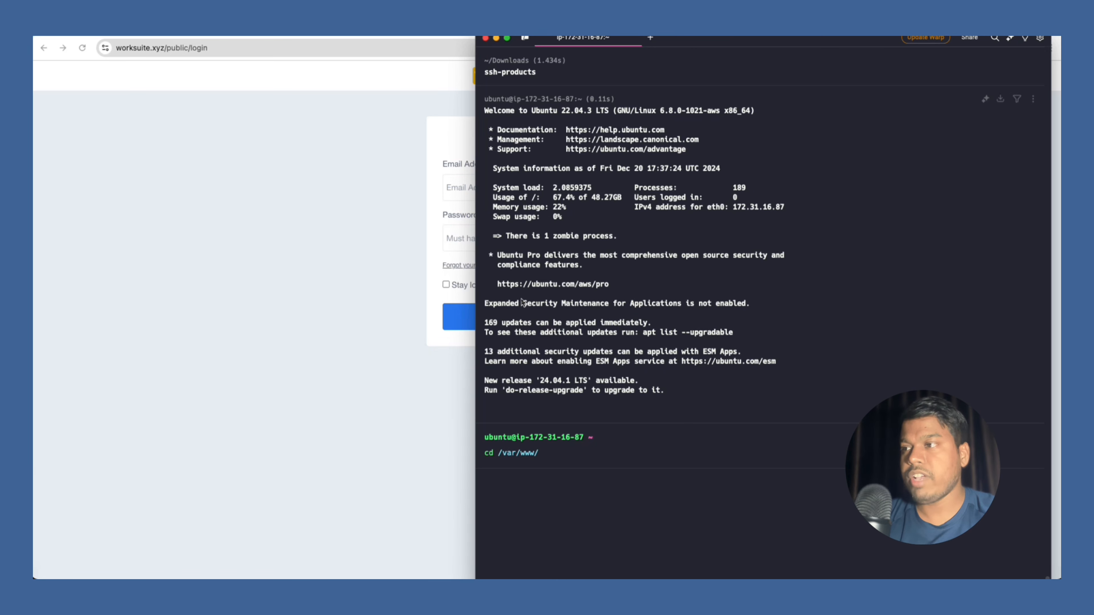
pyautogui.press('Return')
pyautogui.write('ls -al')
pyautogui.press('Return')
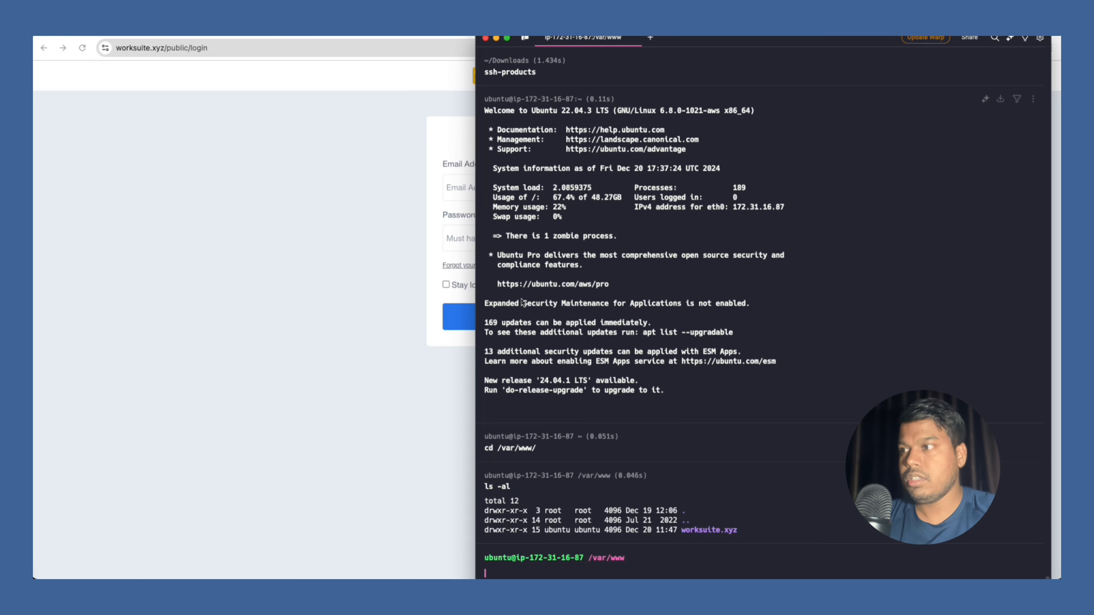
pyautogui.write('cd w')
pyautogui.press('Right')
pyautogui.press('Return')
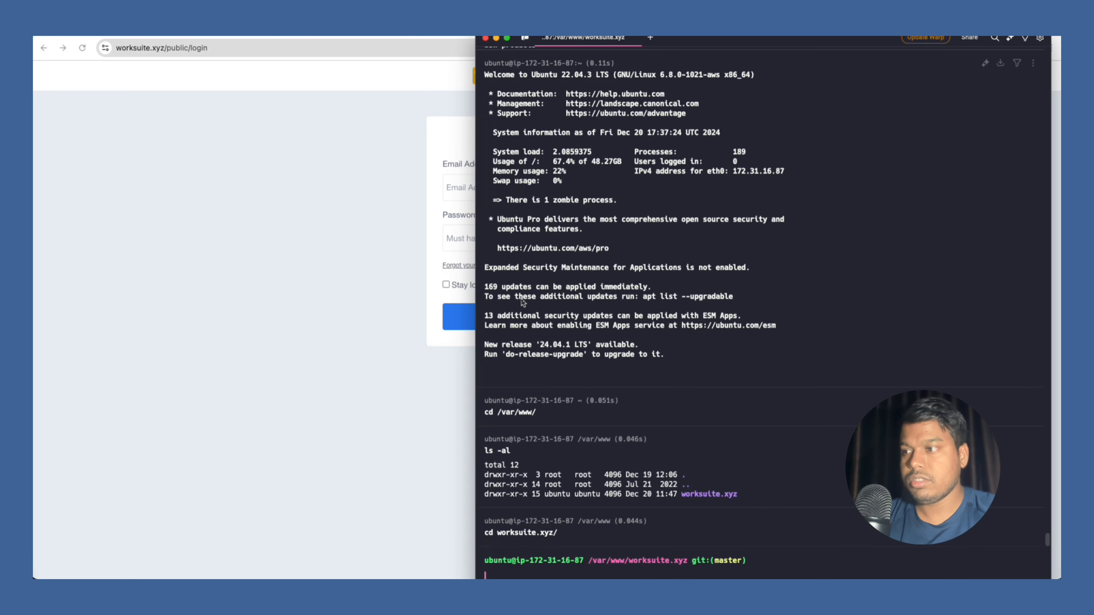
pyautogui.write('ls -al')
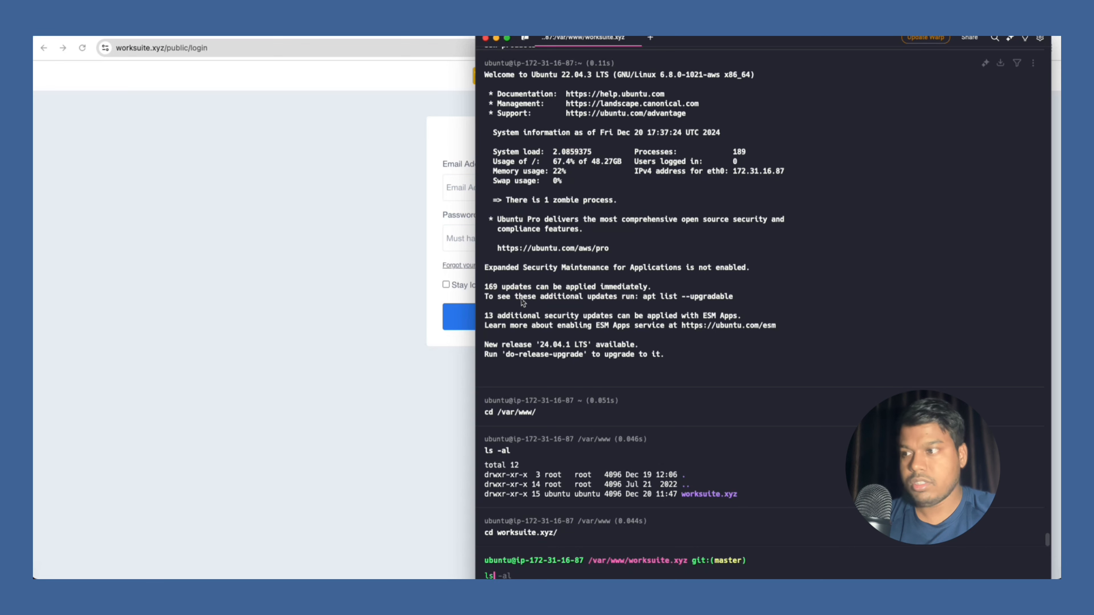
pyautogui.press('Return')
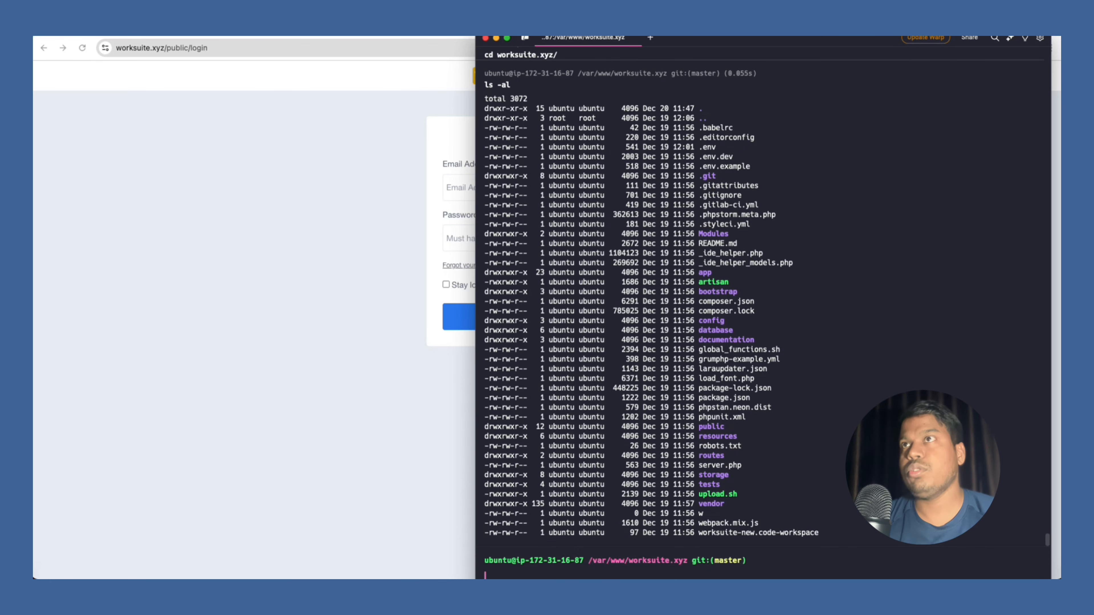
# Consult the forum guide on removing public, then begin a vim .htaccess command in the terminal.
pyautogui.moveTo(759, 40); pyautogui.dragTo(757, 26)
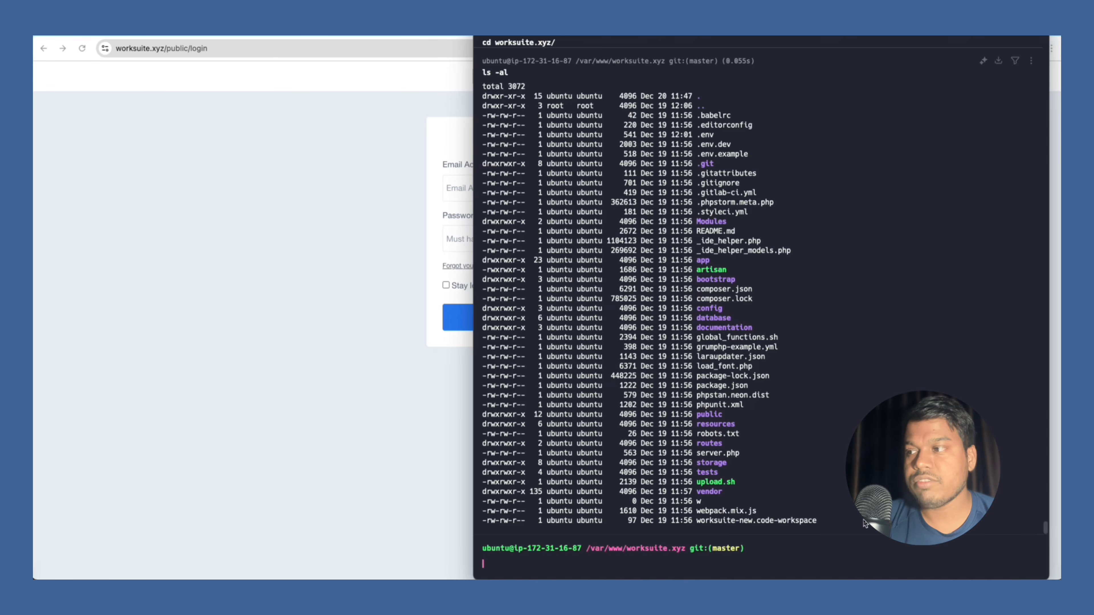
pyautogui.click(262, 377)
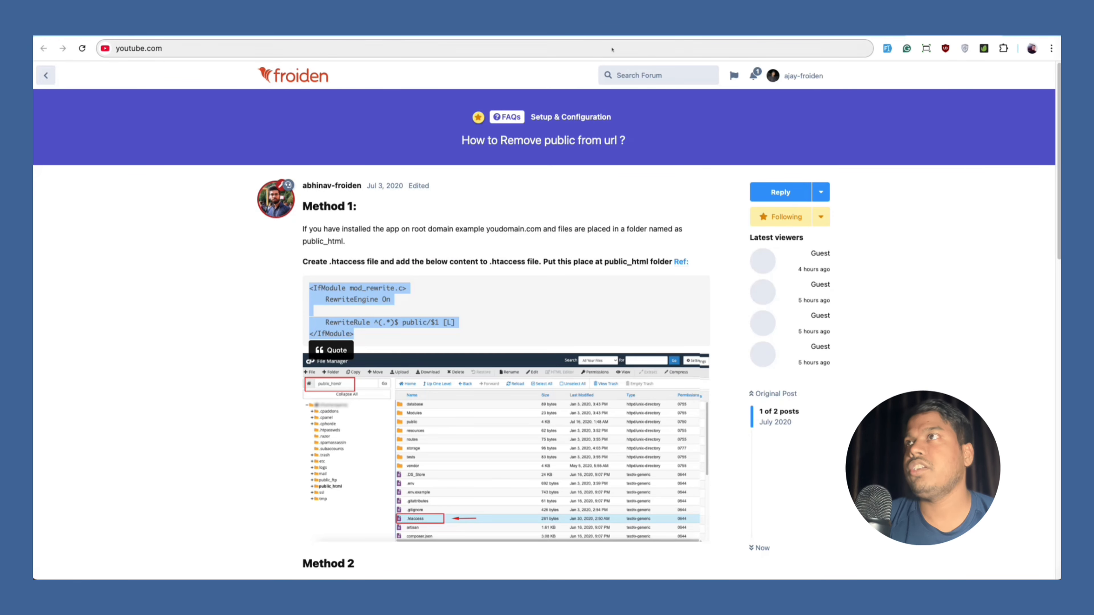
pyautogui.press('super+Tab')
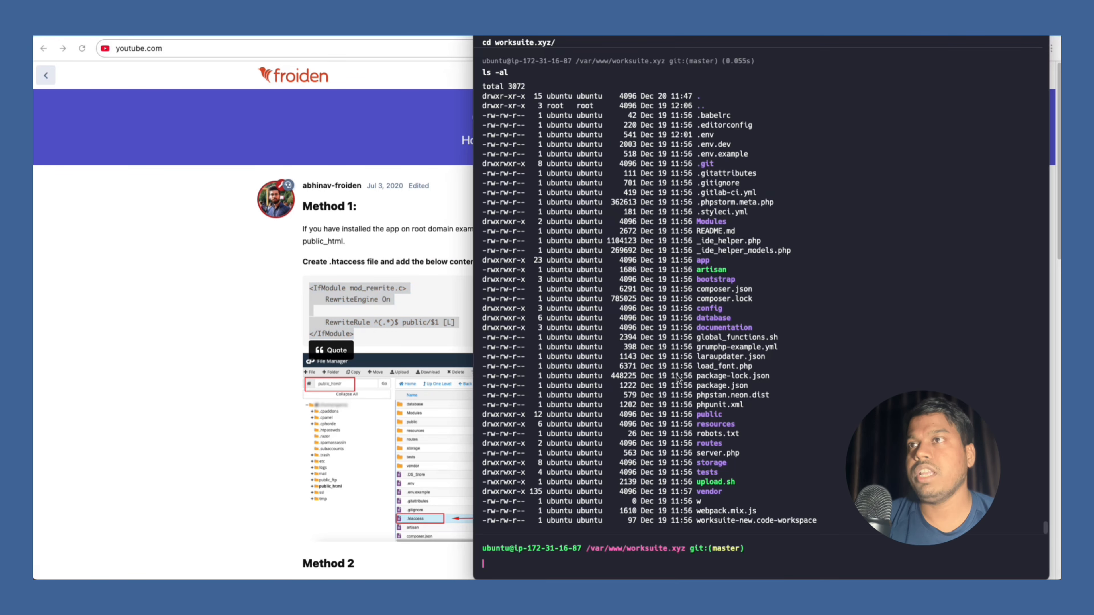
pyautogui.write('vim .e')
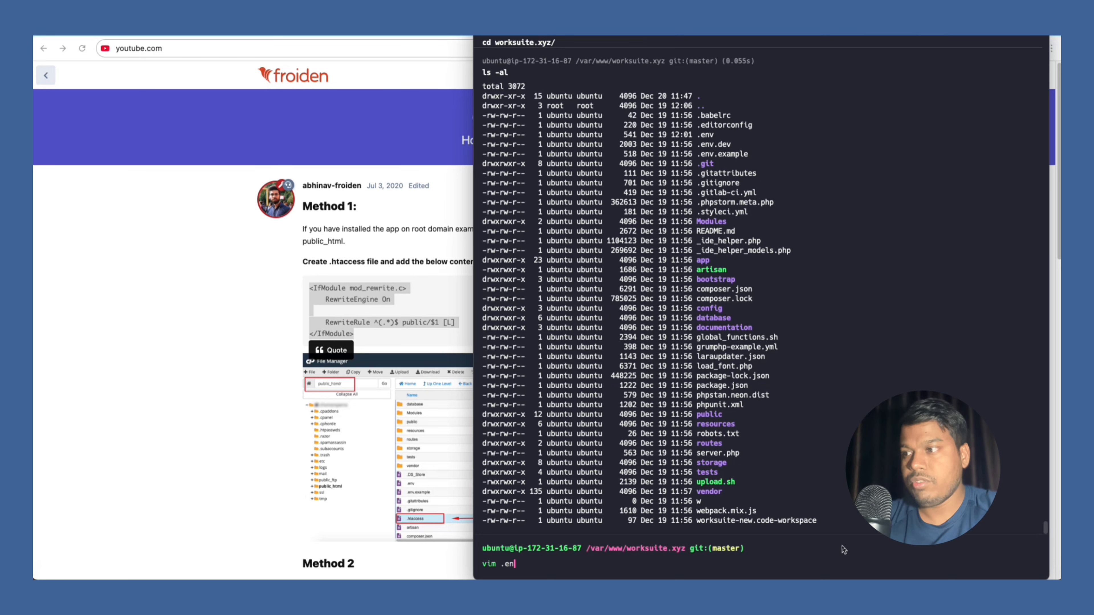
pyautogui.press('BackSpace')
# Create a root .htaccess in vim with the pasted mod_rewrite block routing requests to public/$1.
pyautogui.write('htaccess')
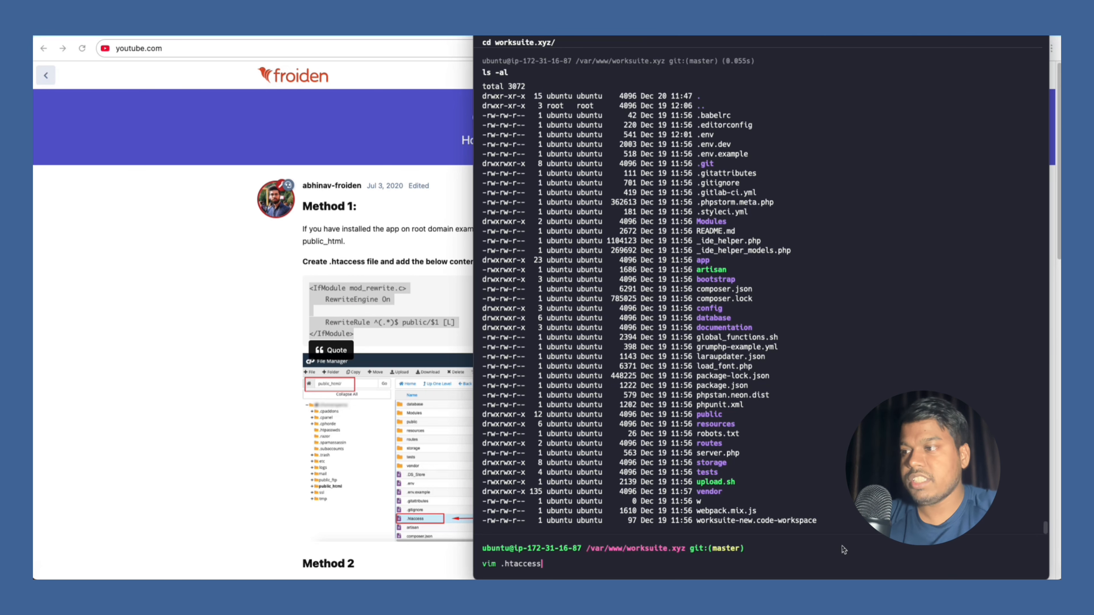
pyautogui.press('Return')
pyautogui.press('i')
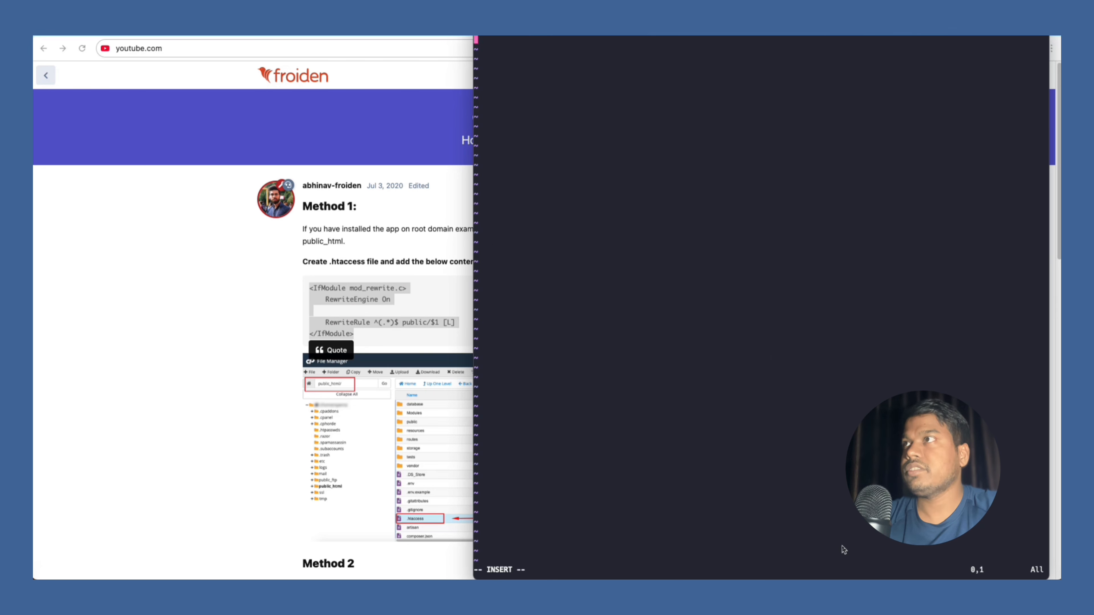
pyautogui.write('<IfModule mod_rewrite.c>     RewriteEngine On      RewriteRule ^(.*)$ public/$1 [L] </IfModule>')
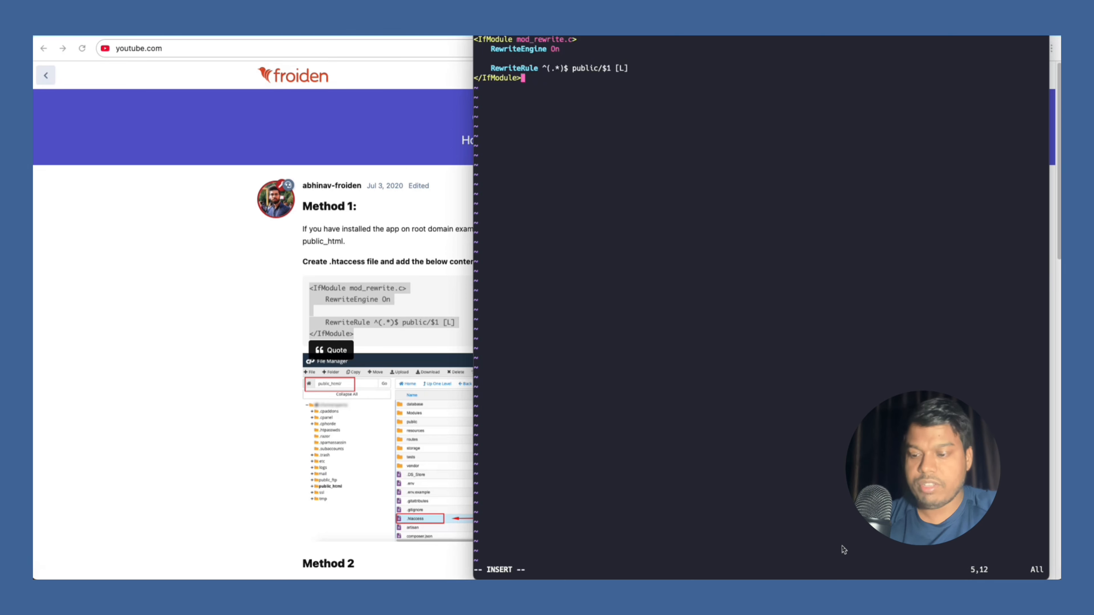
pyautogui.press('Escape')
pyautogui.write(':wq')
pyautogui.press('Return')
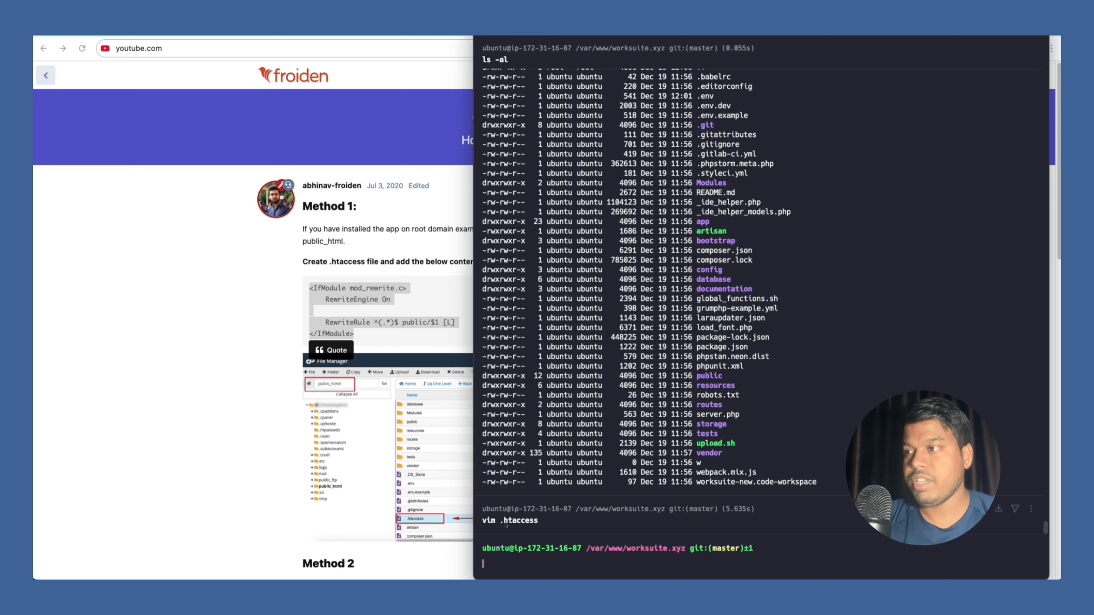
# Verify the new 96-byte .htaccess with ls -al and cat .htaccess.
pyautogui.write('ls -al')
pyautogui.press('Return')
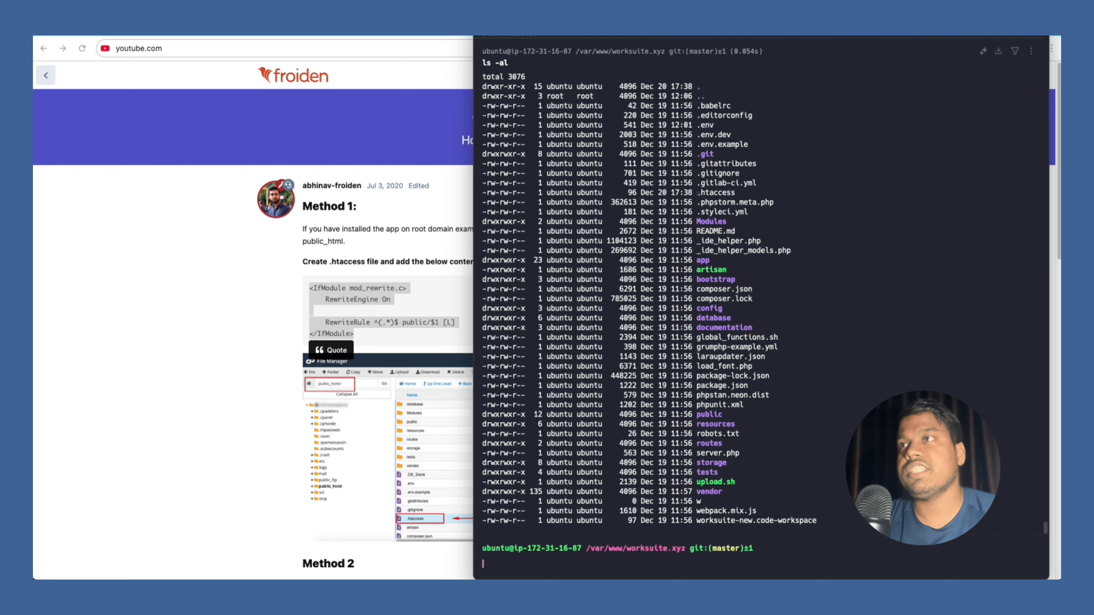
pyautogui.moveTo(697, 193); pyautogui.dragTo(726, 193)
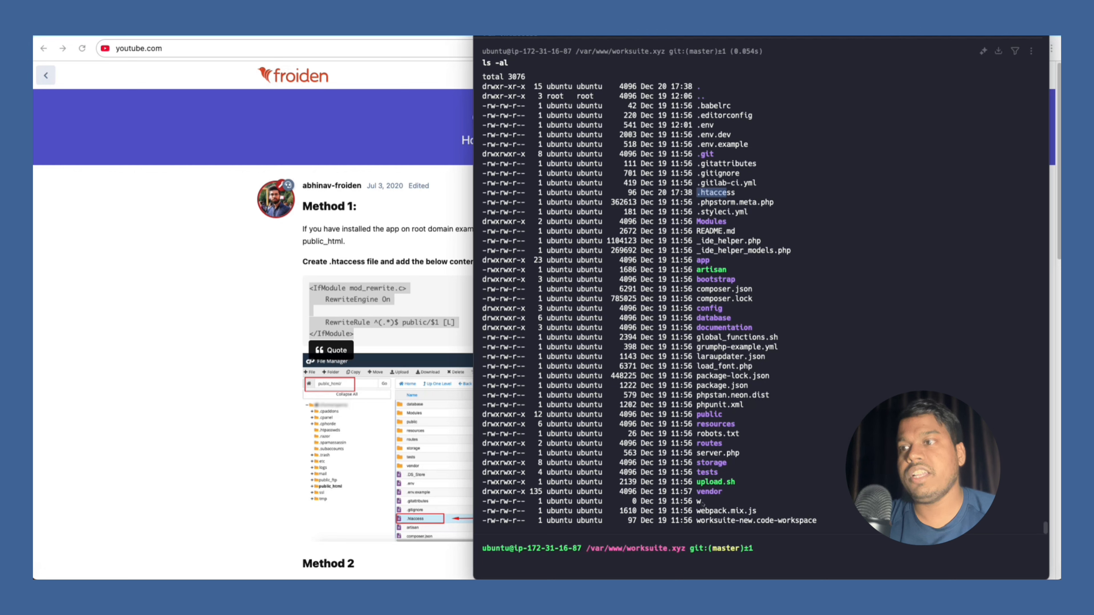
pyautogui.click(712, 560)
pyautogui.write('cat .htaccess')
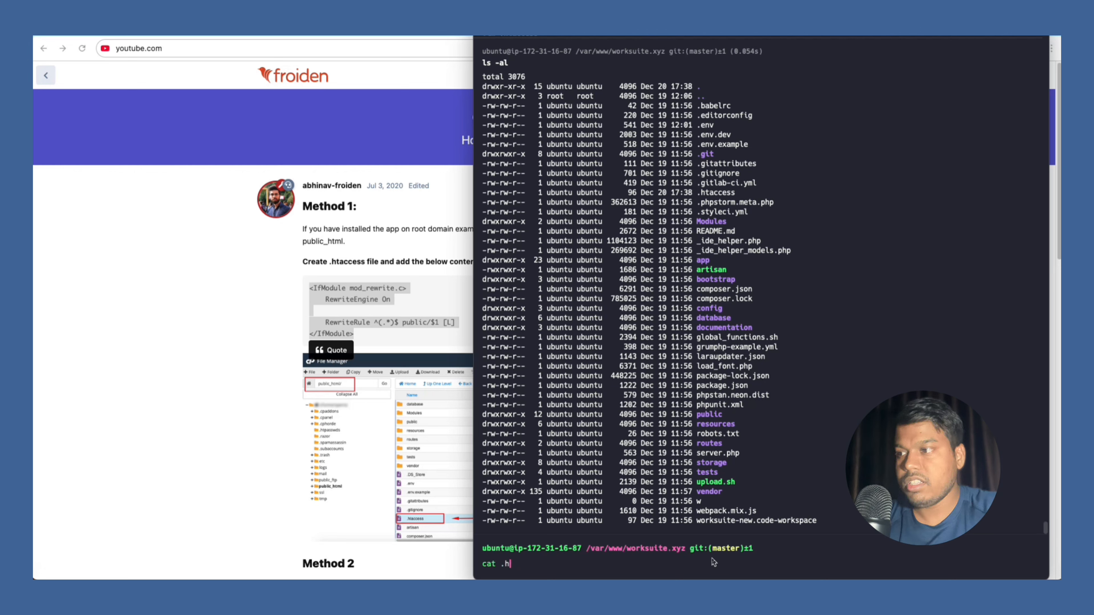
pyautogui.press('Return')
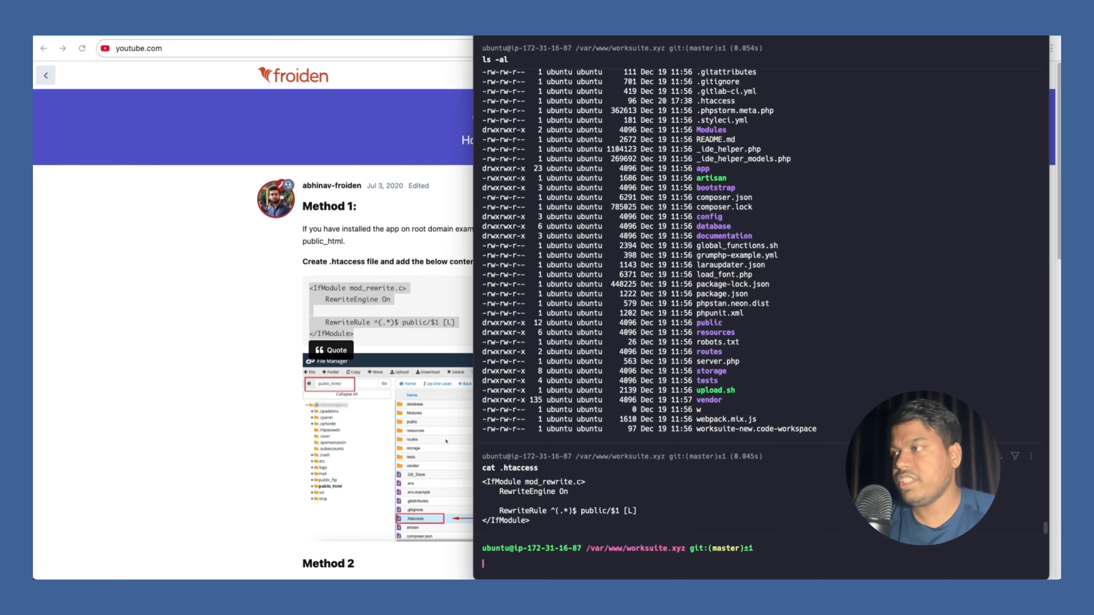
# Load worksuite.xyz/login in Chrome without /public, then bring the Warp terminal back.
pyautogui.click(445, 441)
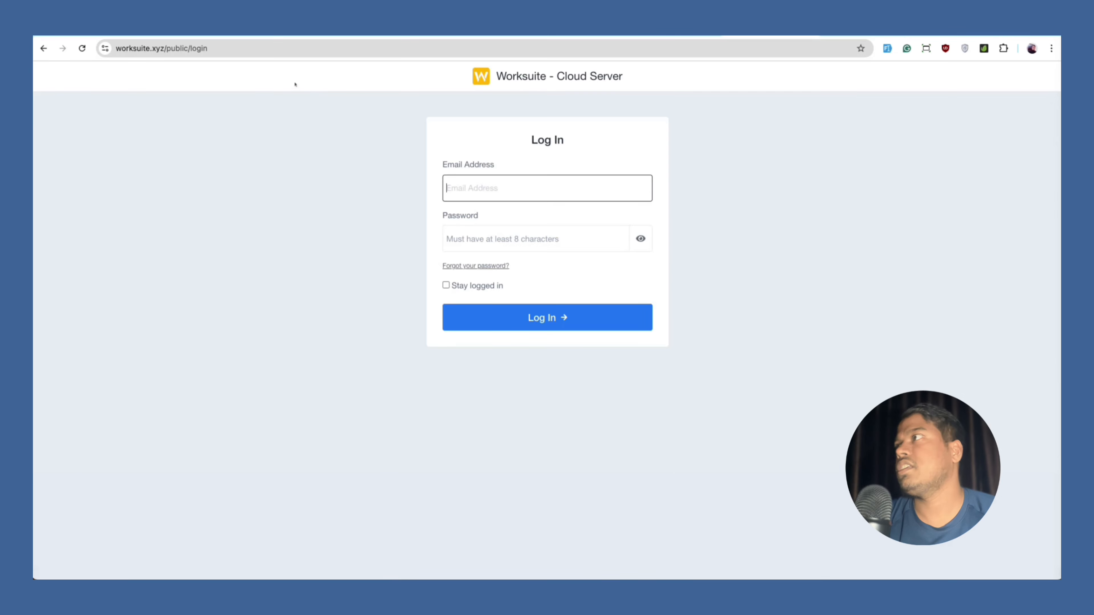
pyautogui.doubleClick(178, 48)
pyautogui.press('BackSpace')
pyautogui.press('BackSpace')
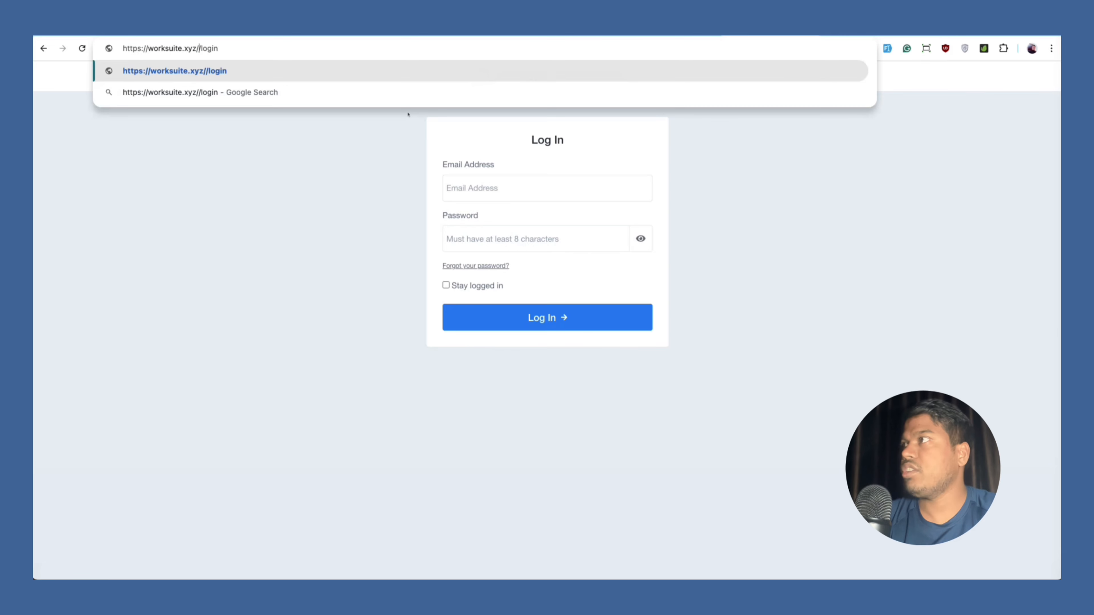
pyautogui.press('Return')
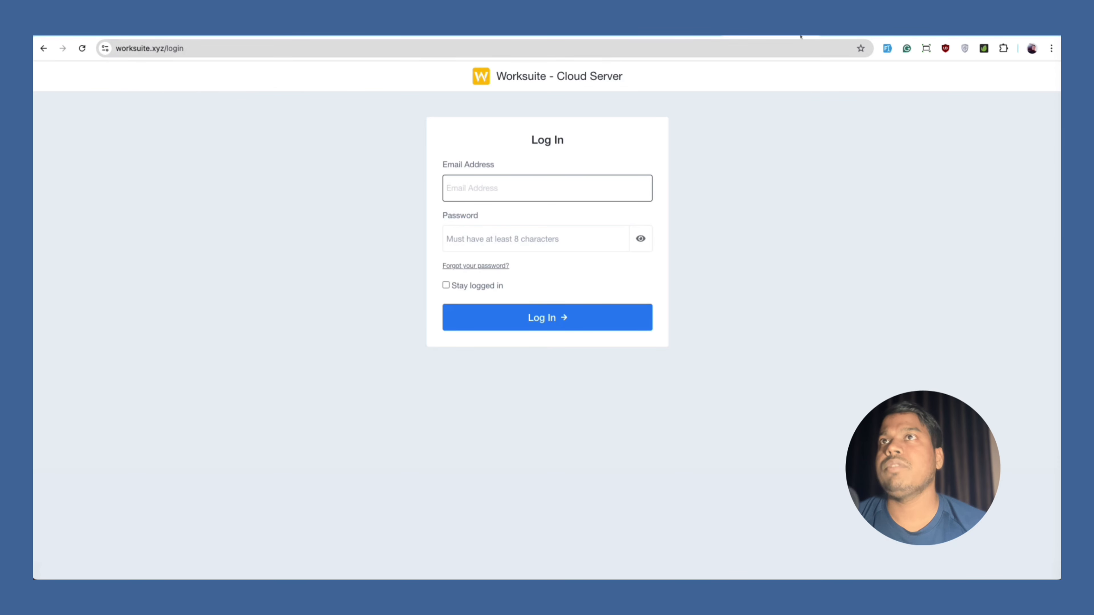
pyautogui.press('super+Tab')
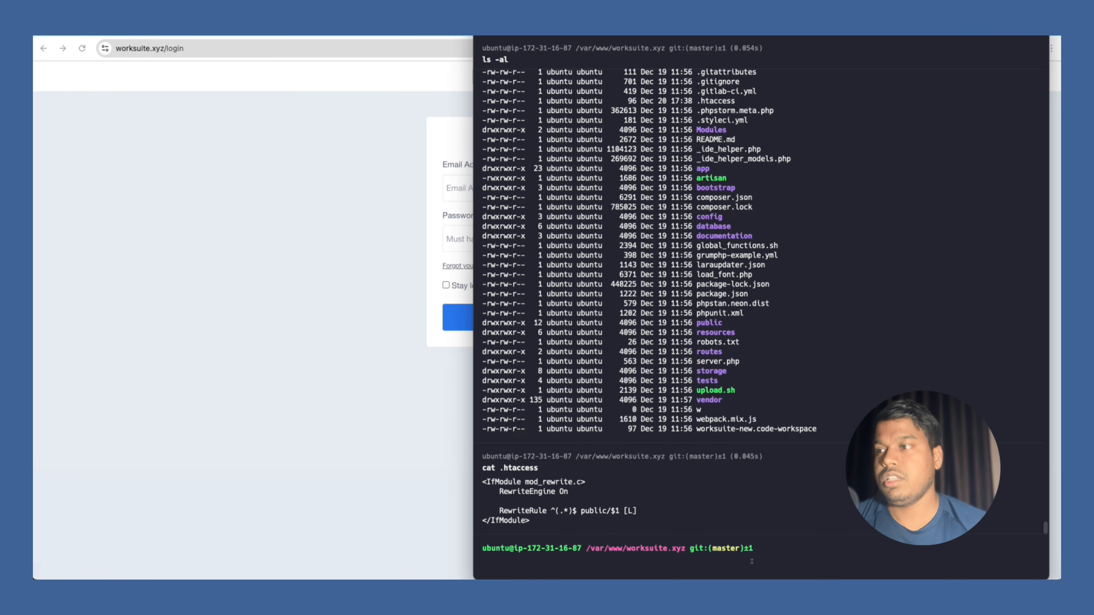
# Delete the root rewrite file with rm -rf .htaccess.
pyautogui.write('rm -rf .htaccess')
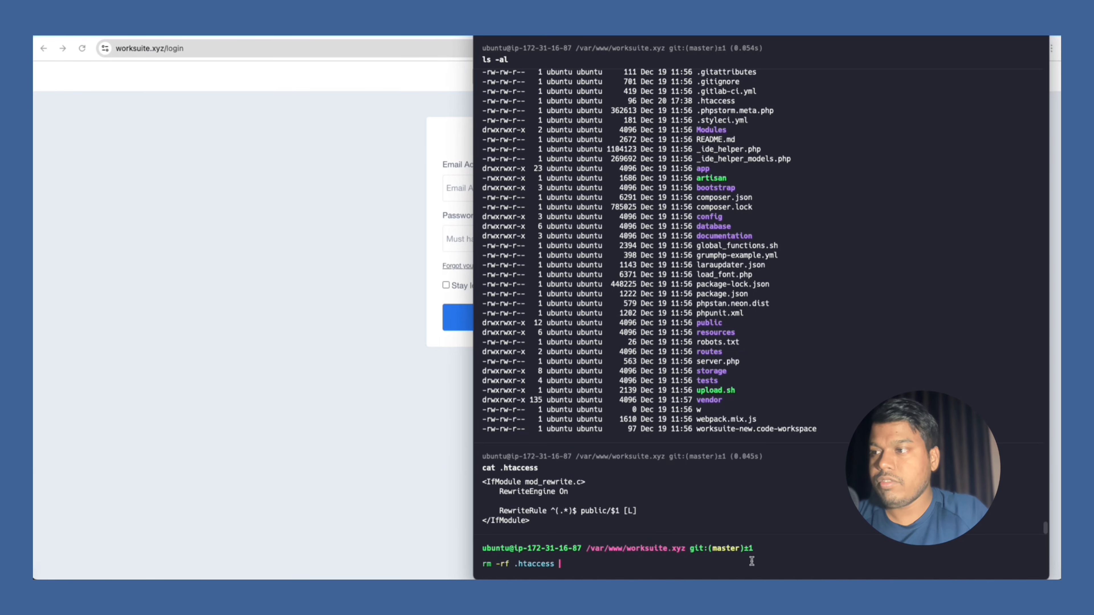
pyautogui.press('Return')
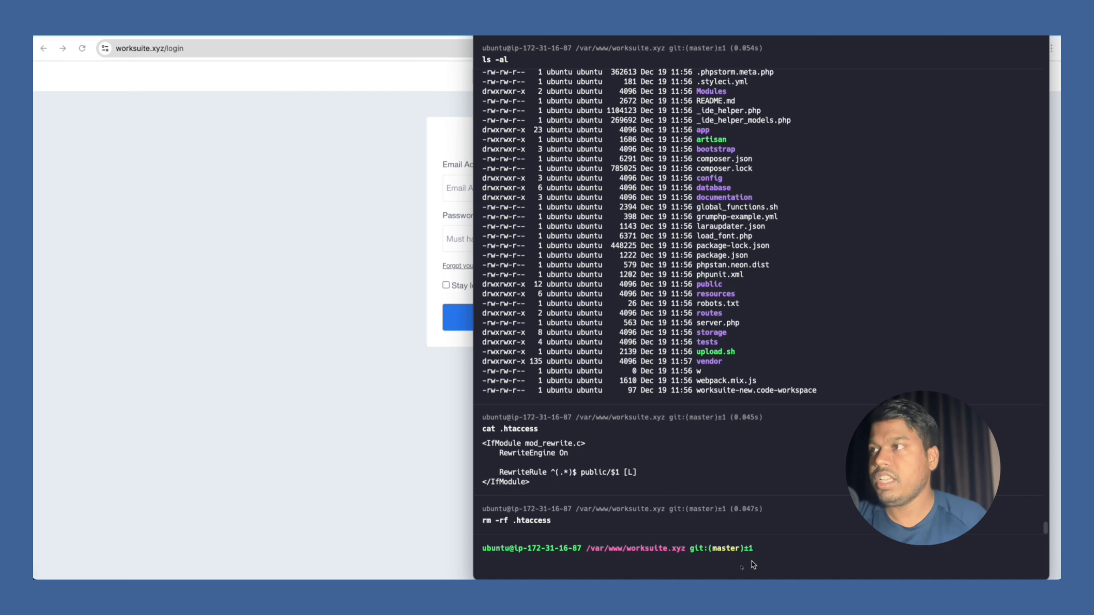
pyautogui.press('super+Tab')
pyautogui.click(174, 48)
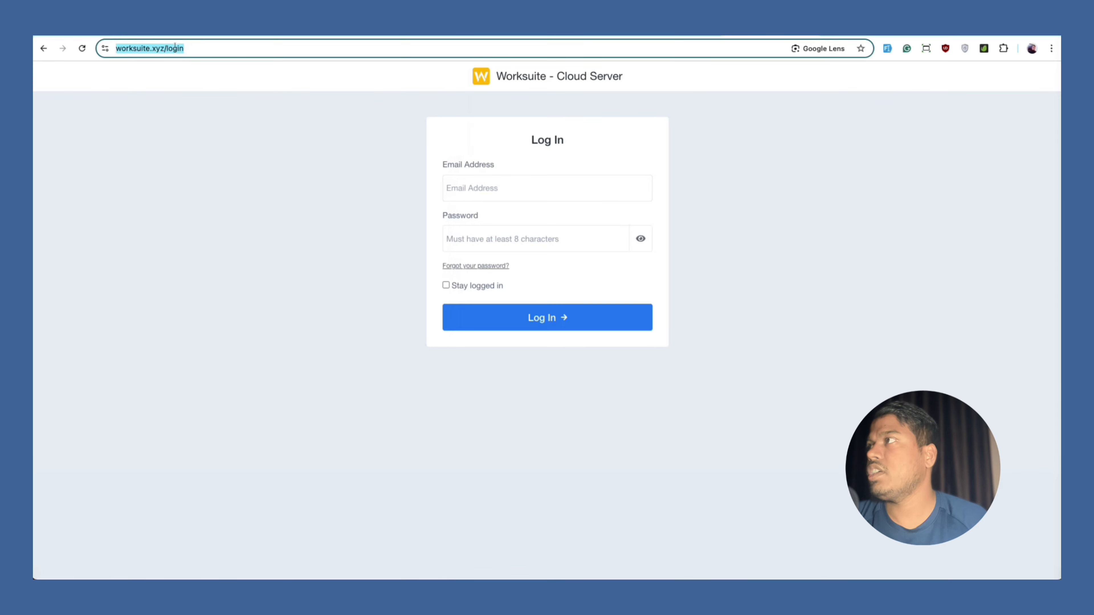
pyautogui.press('Right')
pyautogui.press('BackSpace')
pyautogui.press('BackSpace')
pyautogui.press('BackSpace')
pyautogui.press('BackSpace')
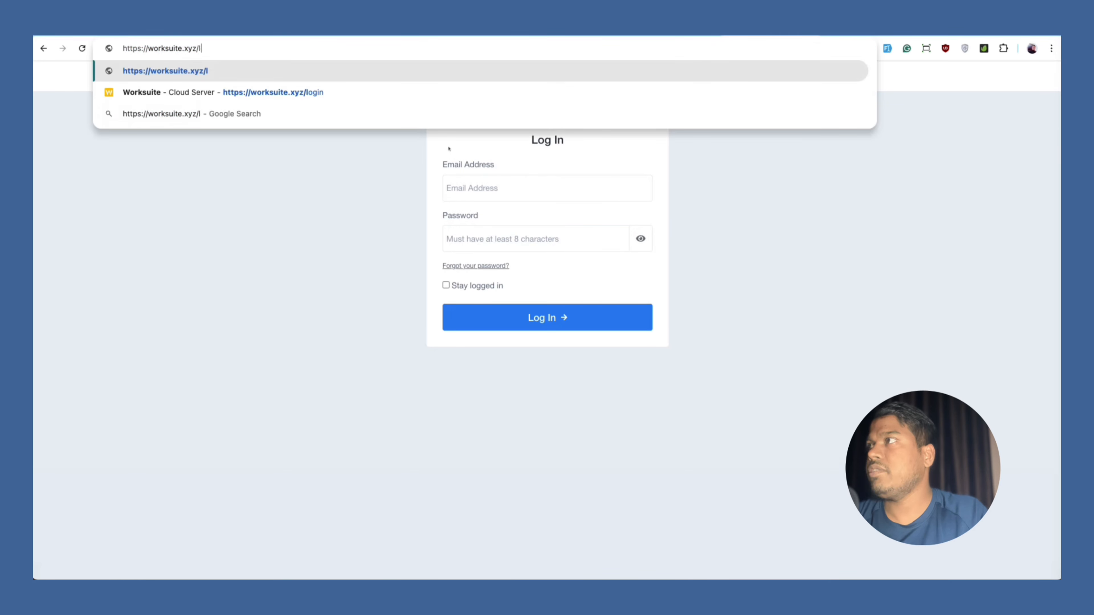
pyautogui.press('BackSpace')
pyautogui.write('public')
pyautogui.press('Delete')
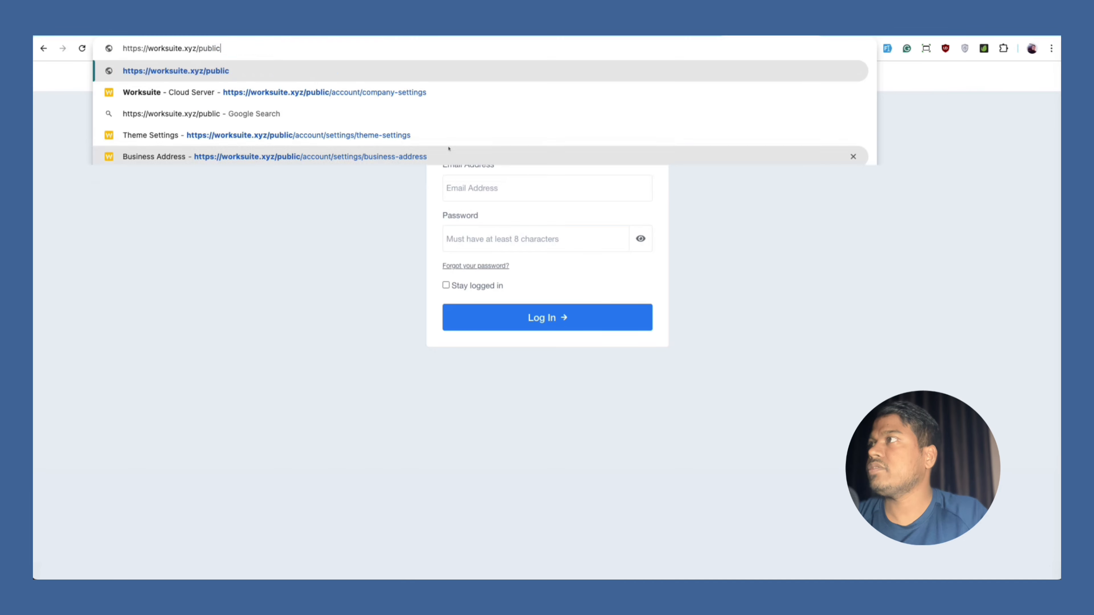
pyautogui.press('Return')
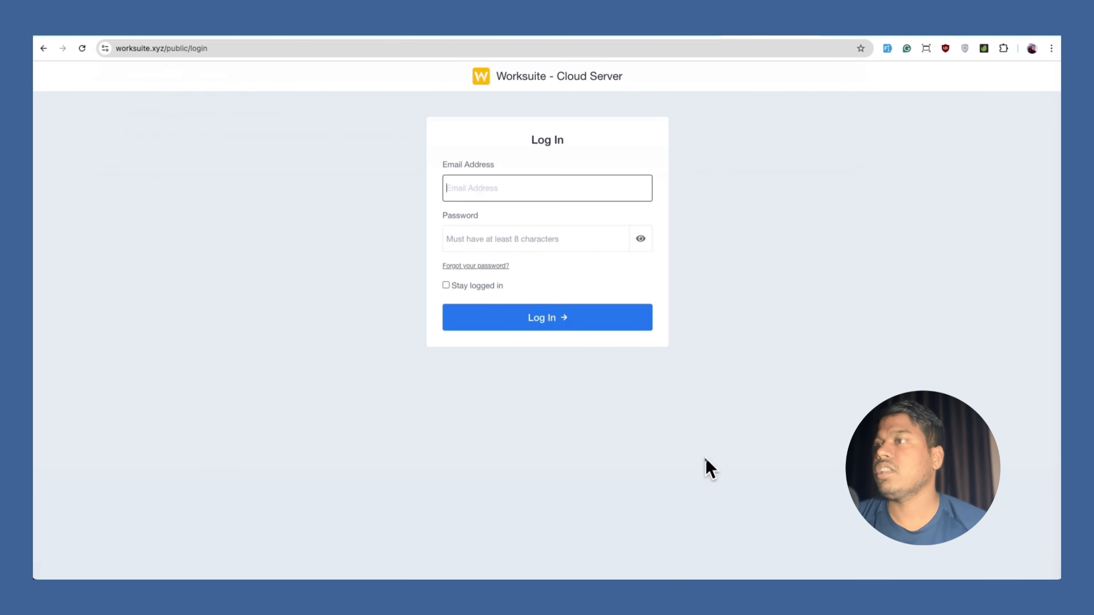
pyautogui.press('super+Tab')
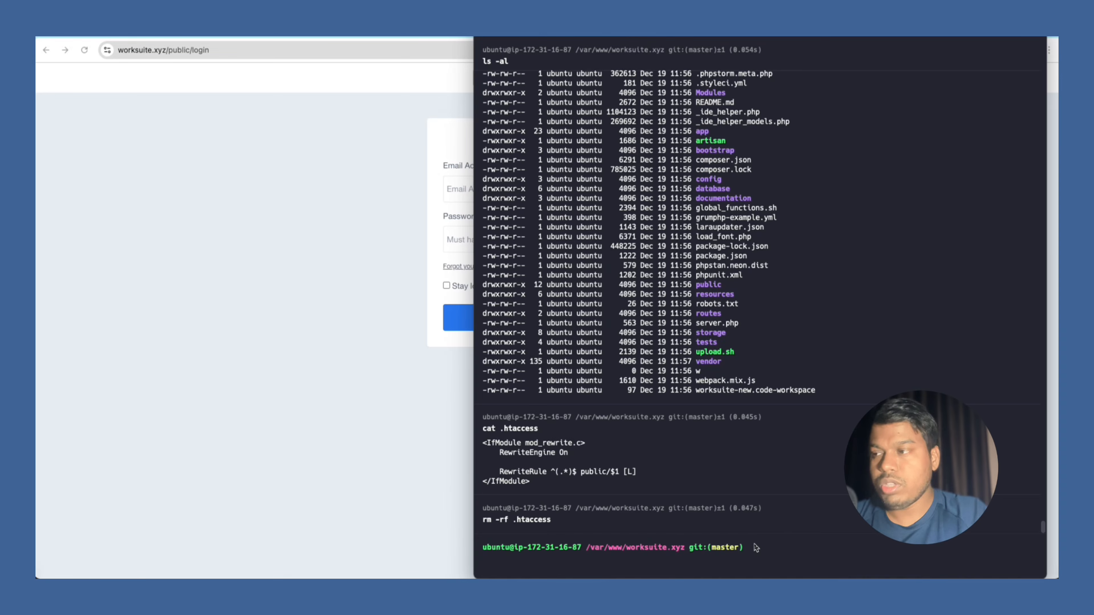
# Change directory to /etc/apache2/sites-available.
pyautogui.write('c')
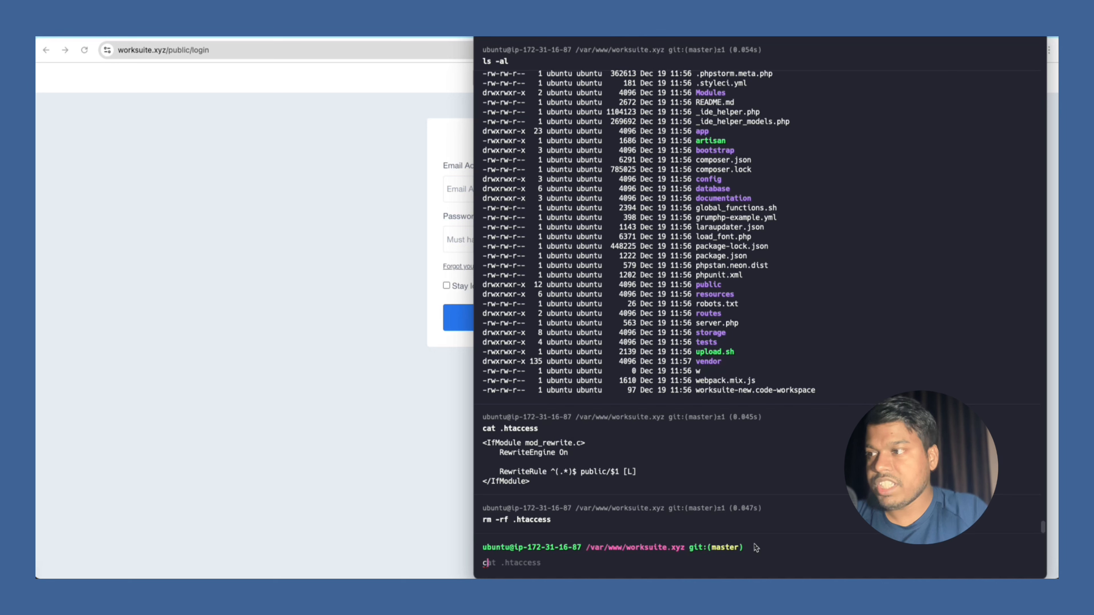
pyautogui.write('d /s')
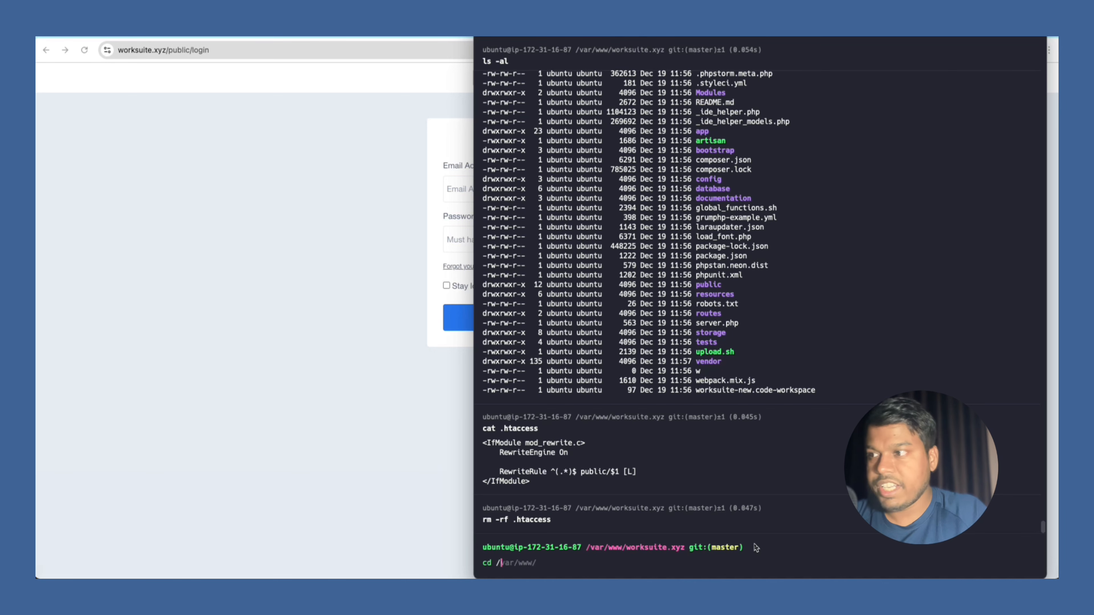
pyautogui.press('BackSpace')
pyautogui.write('var/w')
pyautogui.press('BackSpace')
pyautogui.press('BackSpace')
pyautogui.press('BackSpace')
pyautogui.press('BackSpace')
pyautogui.press('BackSpace')
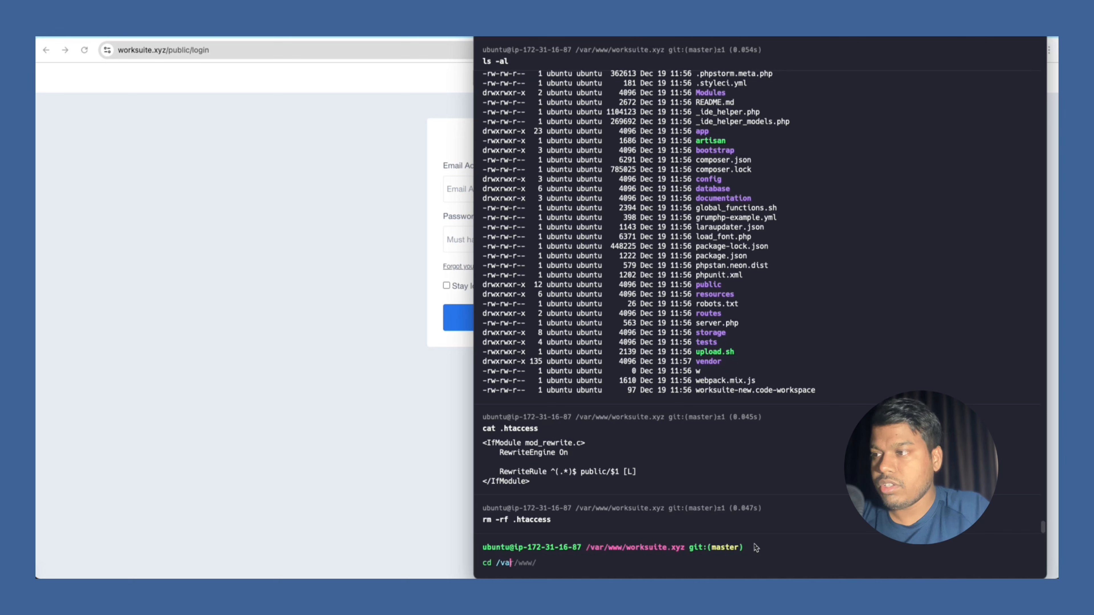
pyautogui.write('et/')
pyautogui.press('BackSpace')
pyautogui.write('c/')
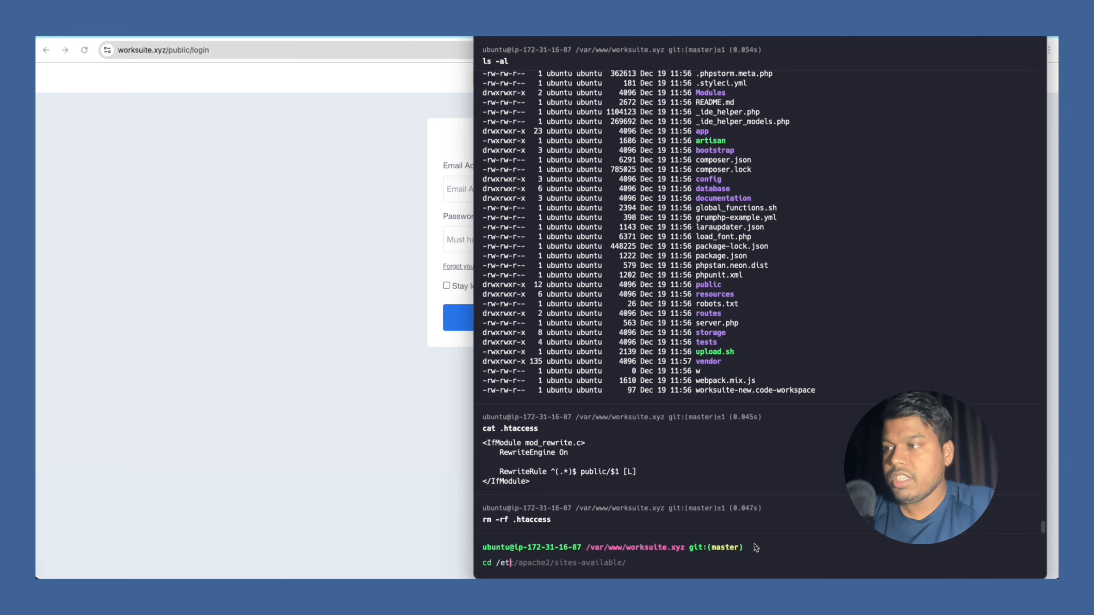
pyautogui.press('Right')
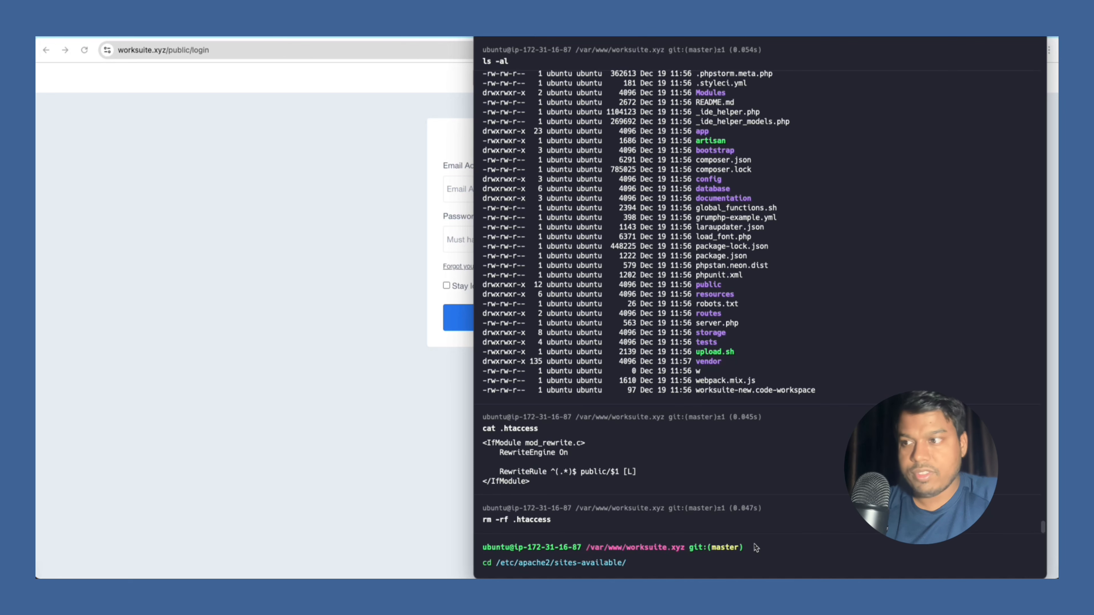
pyautogui.press('Return')
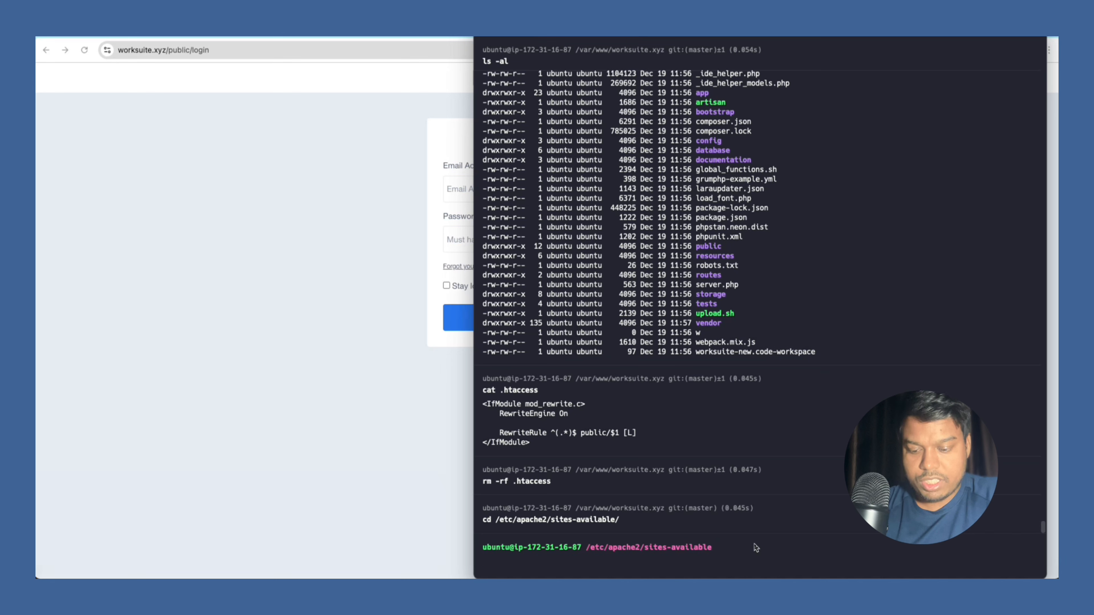
# Enter sudo vim 9000-worksuite.xyz-le-ssl.conf and resize the Warp window above the Dock.
pyautogui.write('sud')
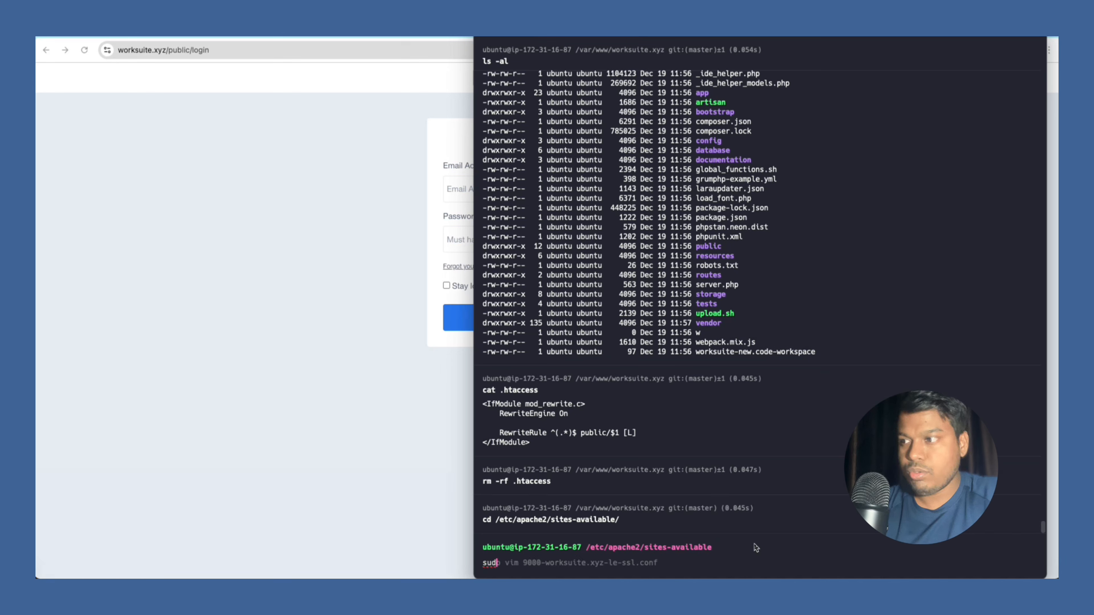
pyautogui.write('o vim 900')
pyautogui.press('Right')
pyautogui.moveTo(829, 577)
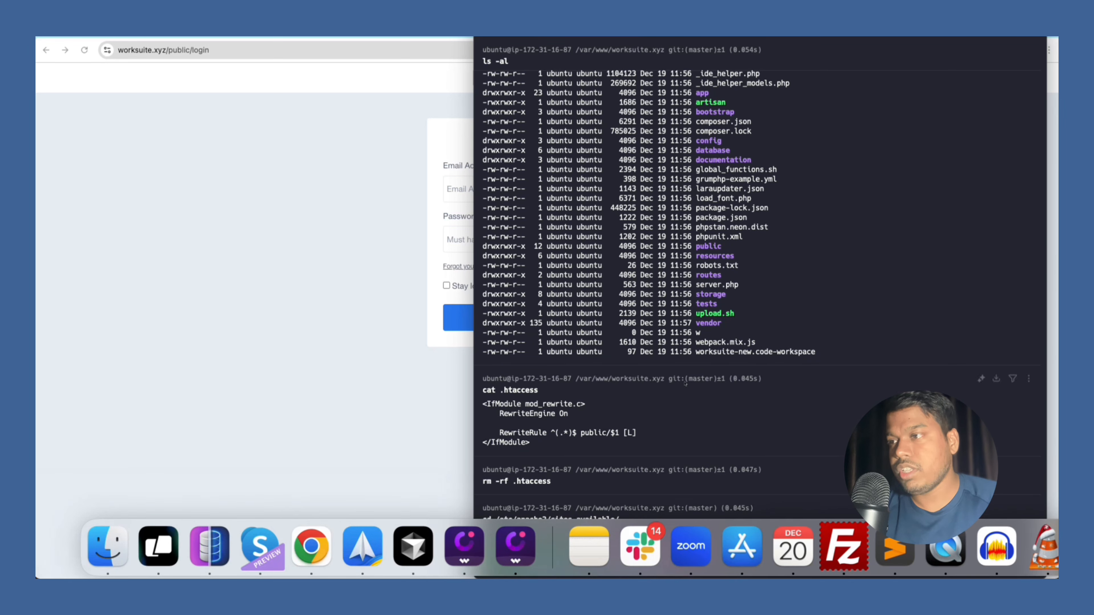
pyautogui.click(758, 379)
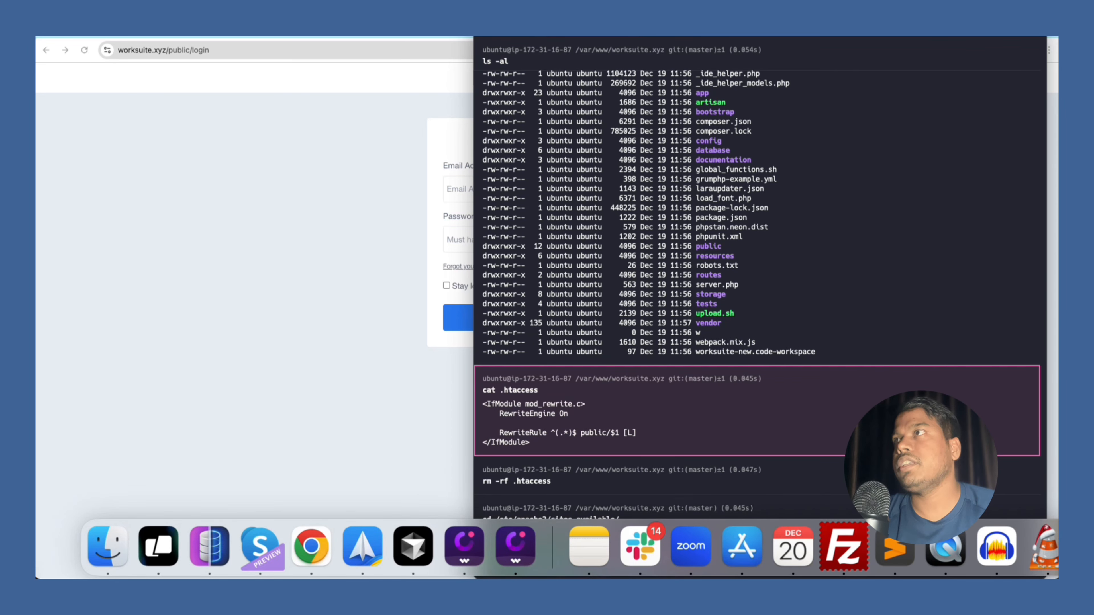
pyautogui.moveTo(474, 16); pyautogui.dragTo(501, 98)
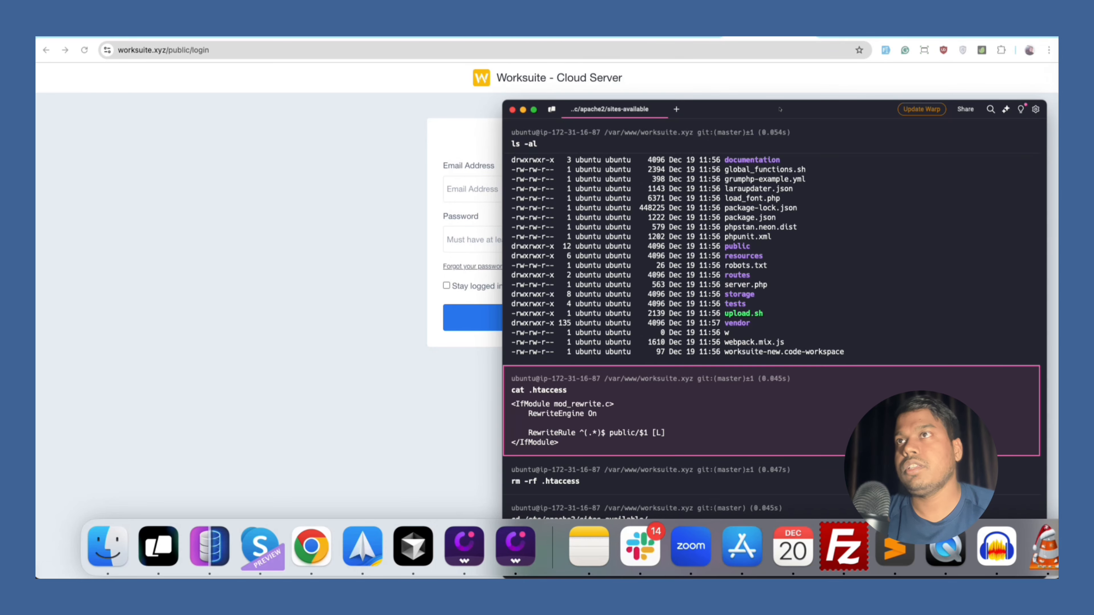
pyautogui.moveTo(779, 110); pyautogui.dragTo(783, 37)
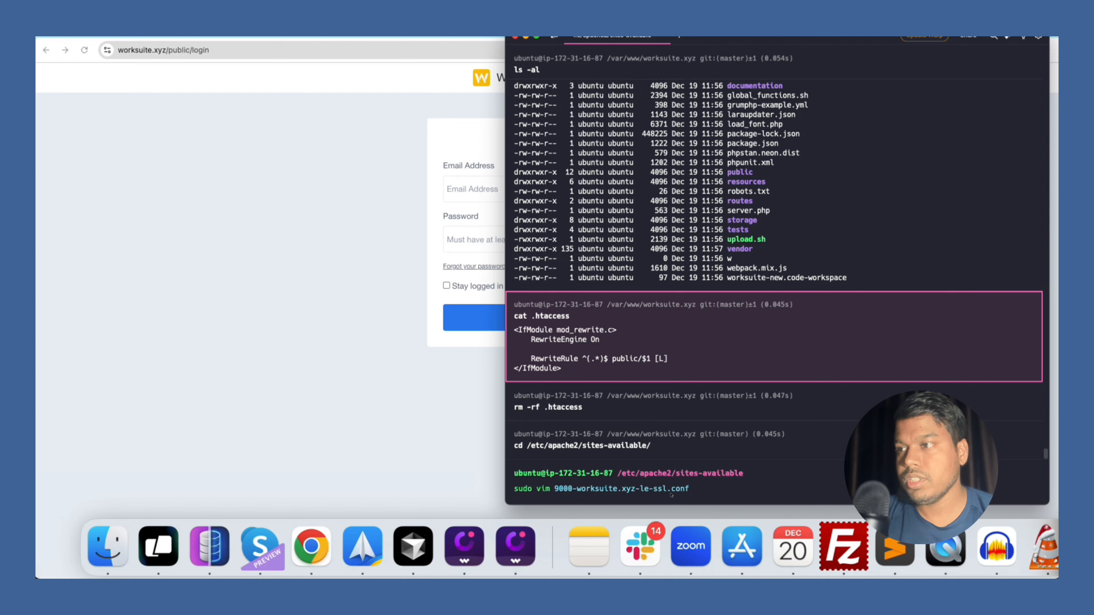
# Append /public to the DocumentRoot line in 9000-worksuite.xyz-le-ssl.conf and save it.
pyautogui.press('Return')
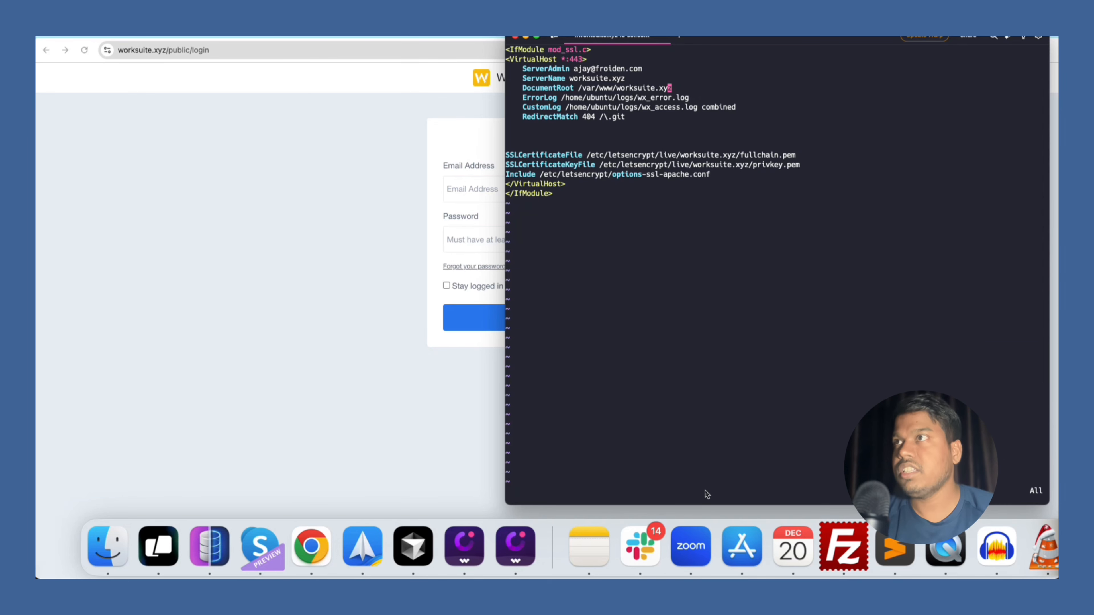
pyautogui.press('Up')
pyautogui.press('Up')
pyautogui.press('Up')
pyautogui.press('Up')
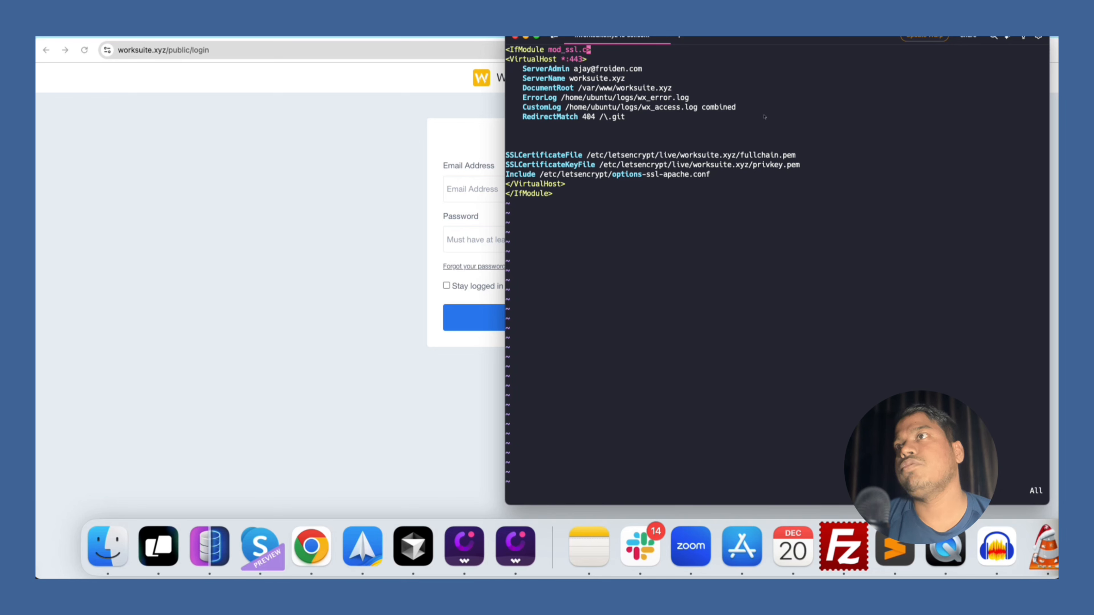
pyautogui.press('Down')
pyautogui.press('Down')
pyautogui.press('Down')
pyautogui.press('Down')
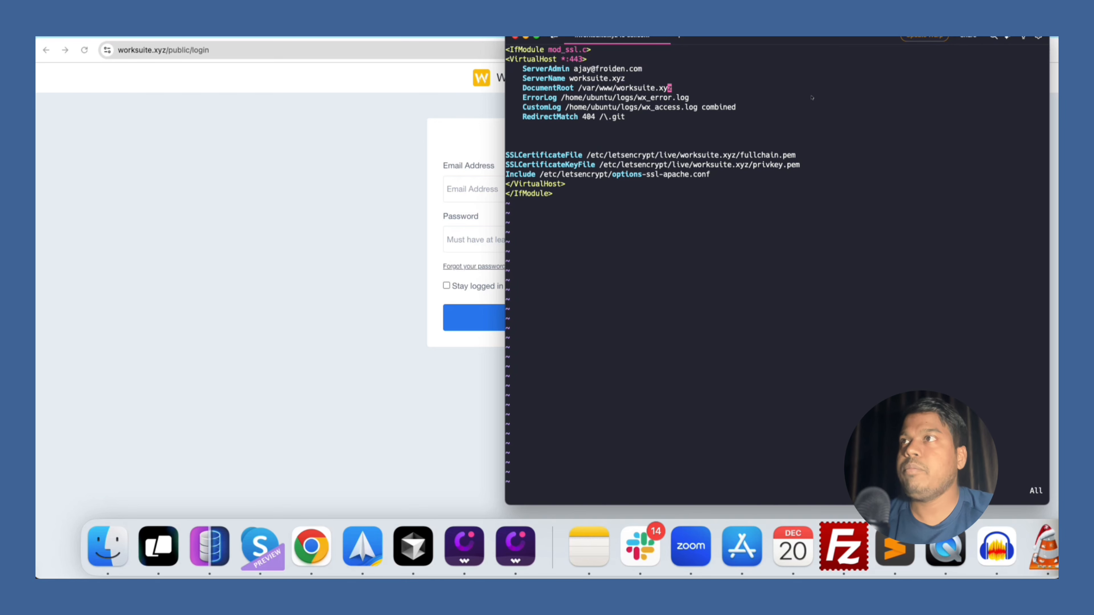
pyautogui.write('a/pu')
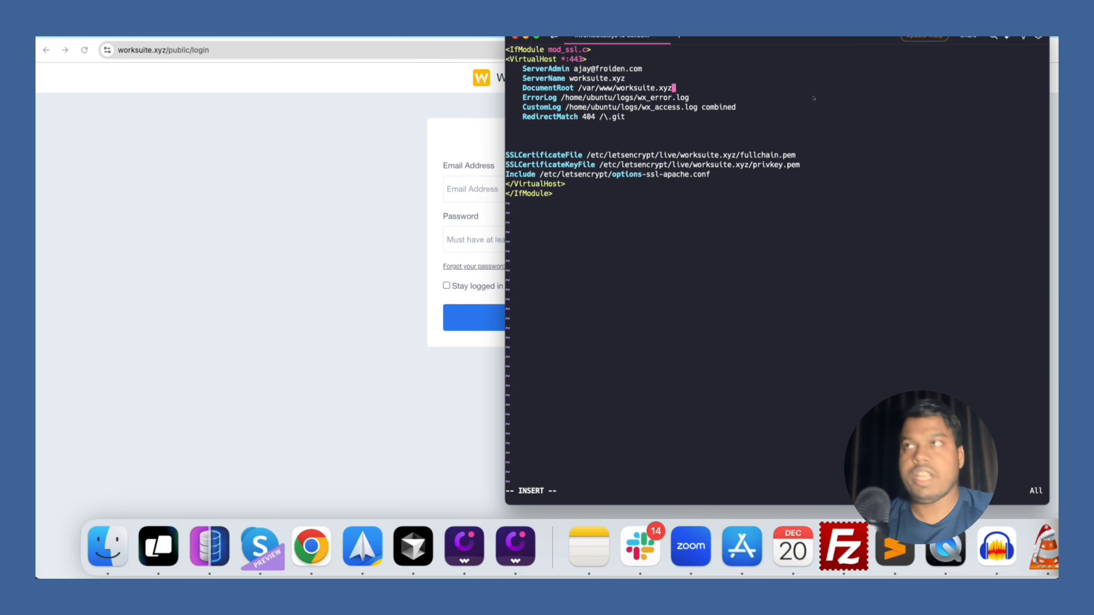
pyautogui.write('blic')
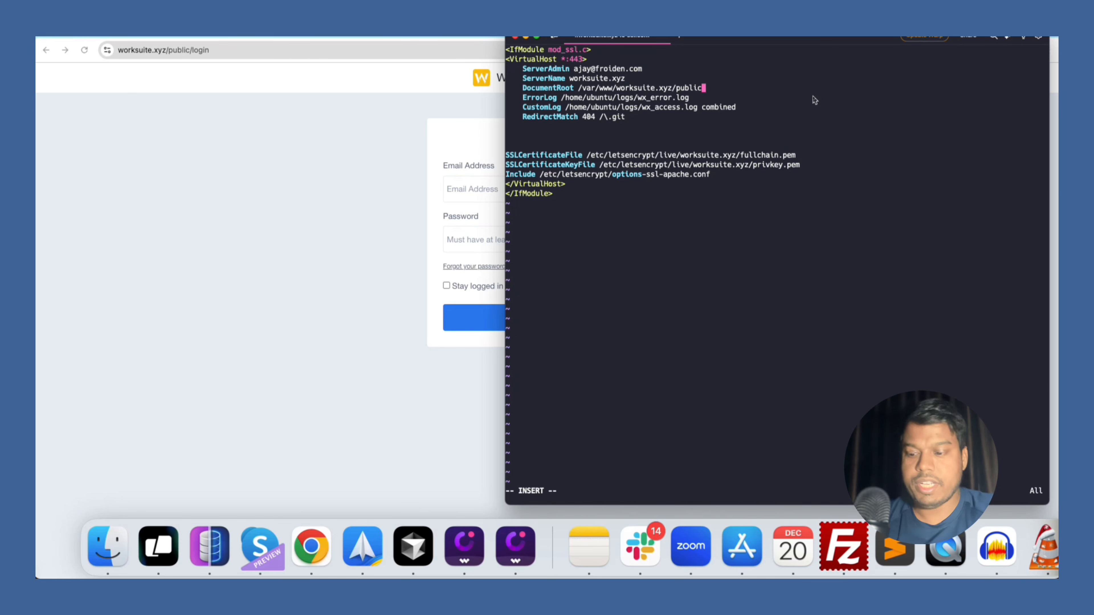
pyautogui.press('Escape')
pyautogui.write(':wq')
pyautogui.press('Return')
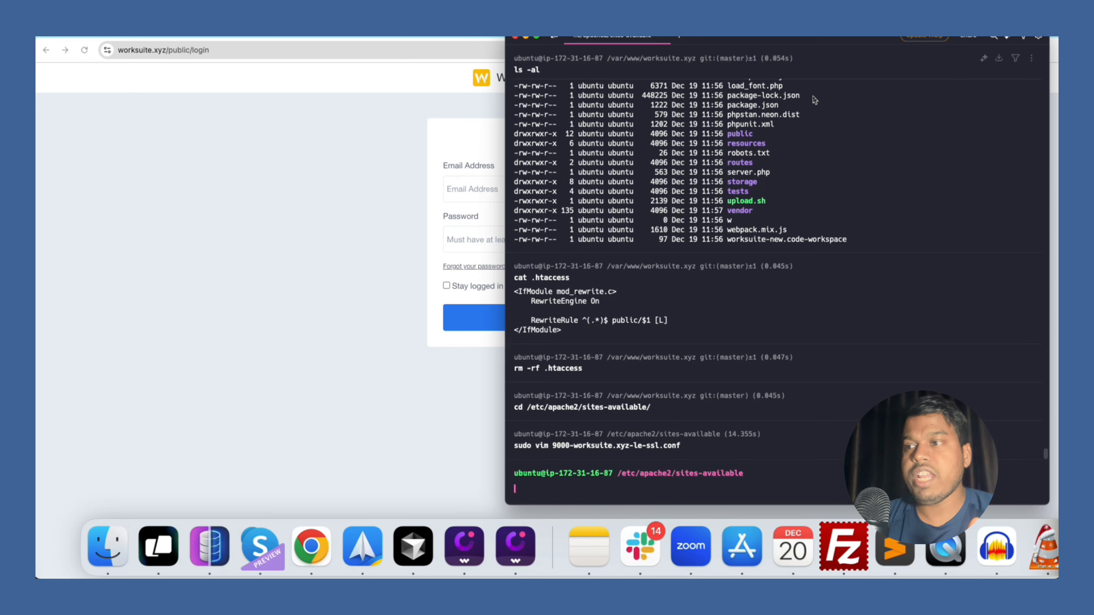
# Restart Apache with sudo service apache2 restart.
pyautogui.write('sudo serv')
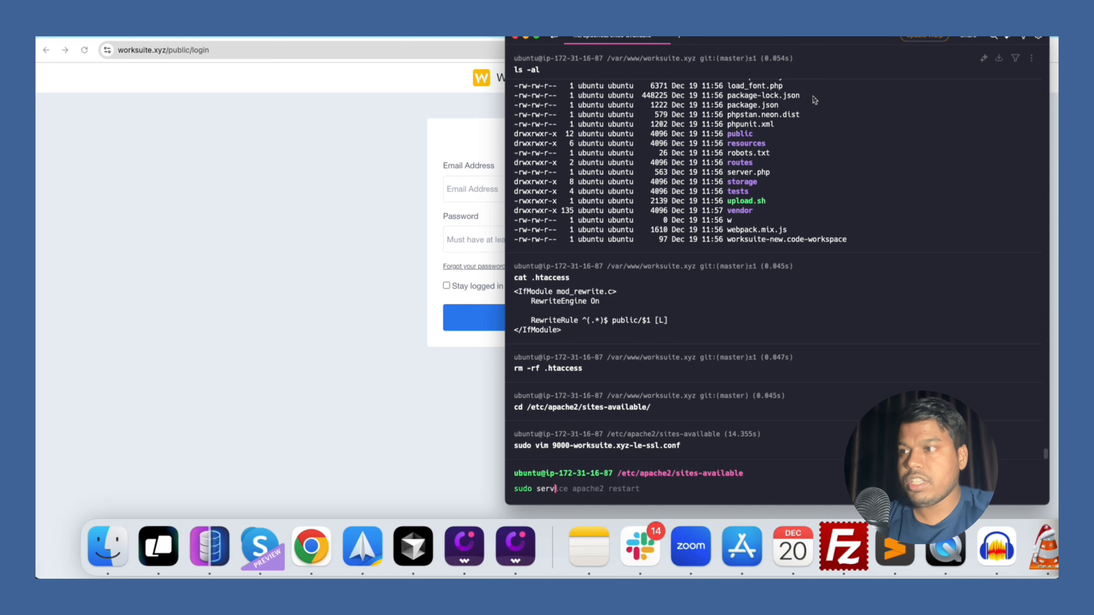
pyautogui.press('Right')
pyautogui.press('Return')
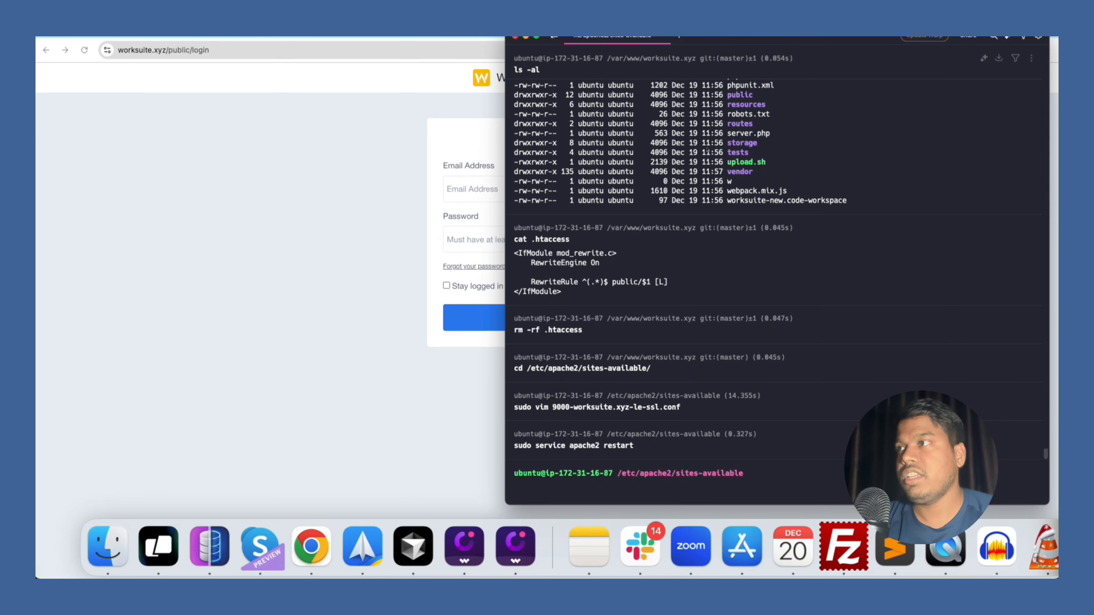
# Reload Worksuite and open the login page at worksuite.xyz/login without /public.
pyautogui.click(402, 387)
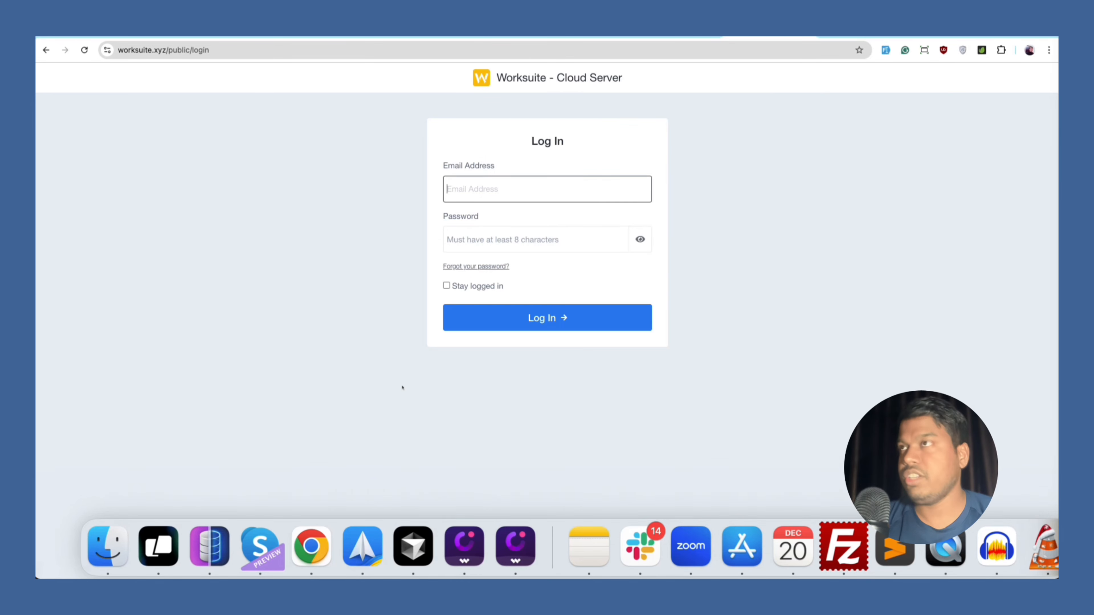
pyautogui.press('super+r')
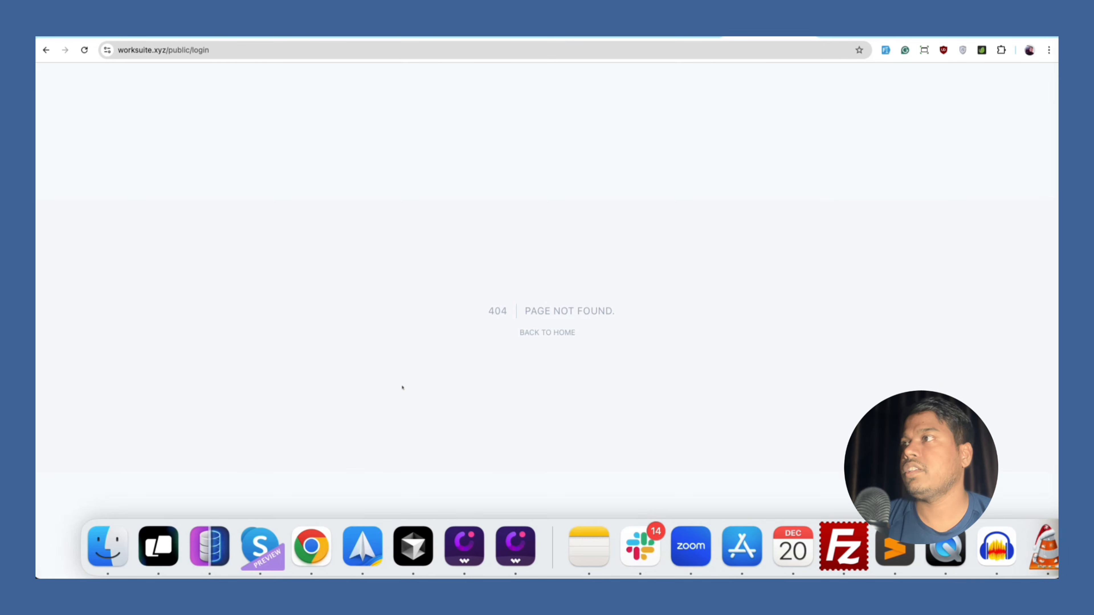
pyautogui.click(547, 333)
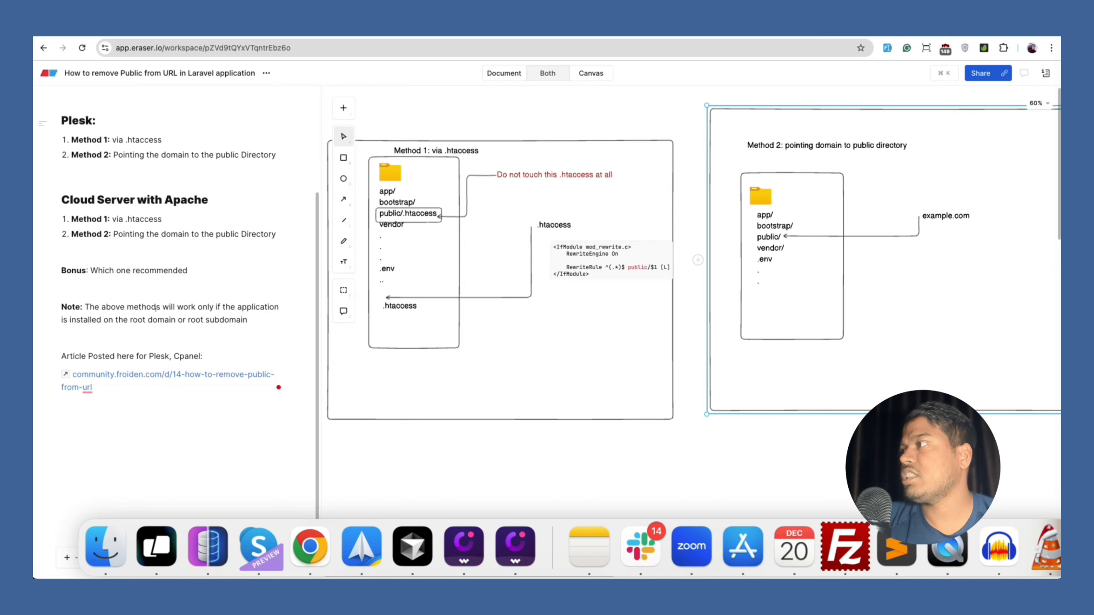
# Scroll through the Eraser notes to review the CPANEL methods.
pyautogui.scroll(1, 193, 327)
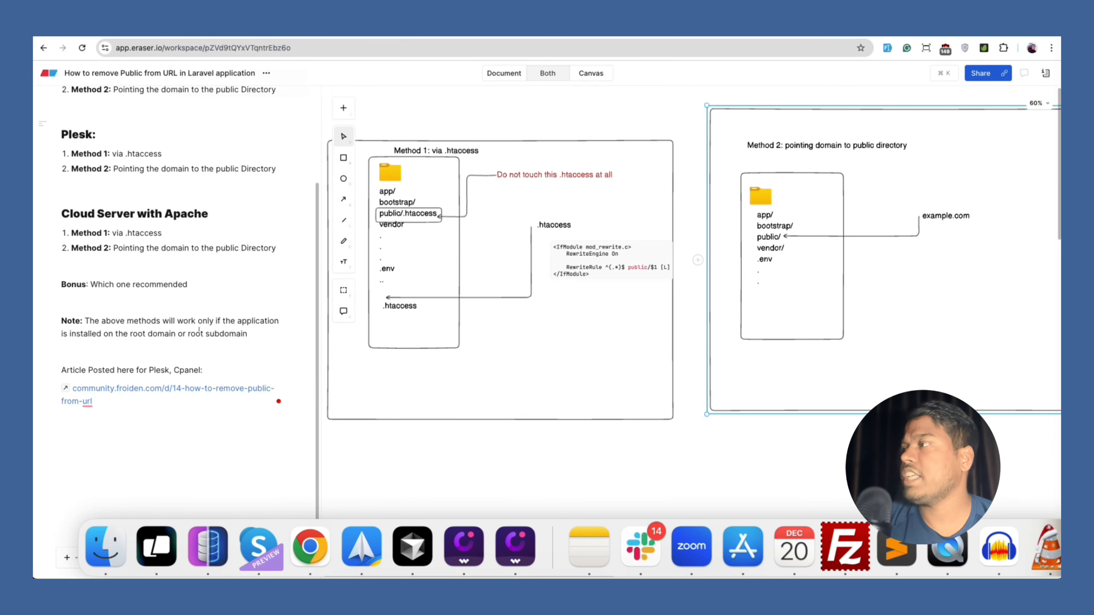
pyautogui.scroll(4, 198, 330)
pyautogui.scroll(-5, 198, 215)
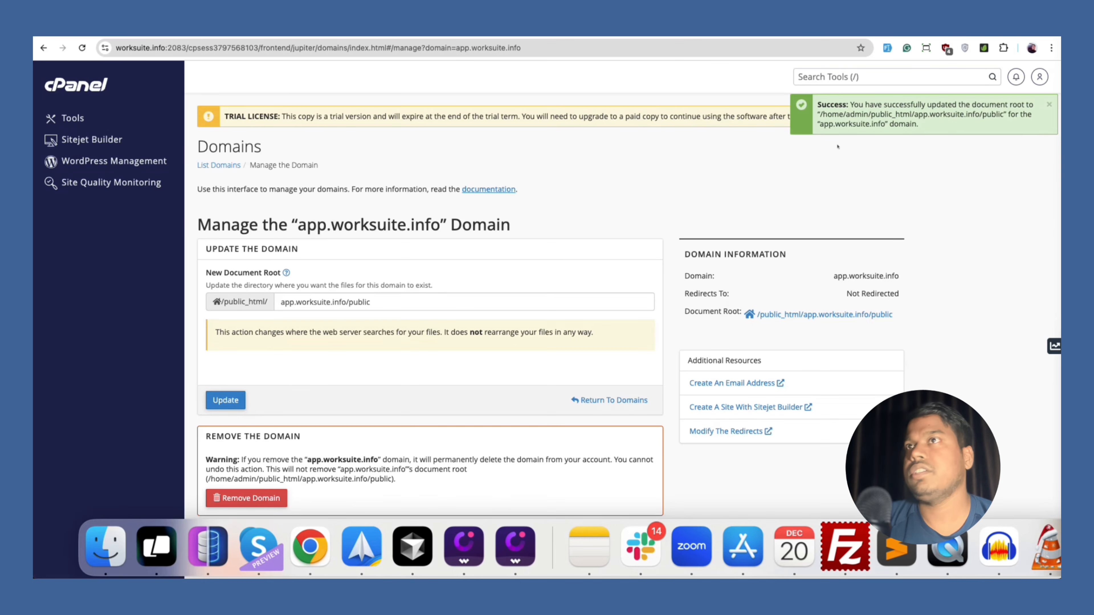
pyautogui.doubleClick(360, 302)
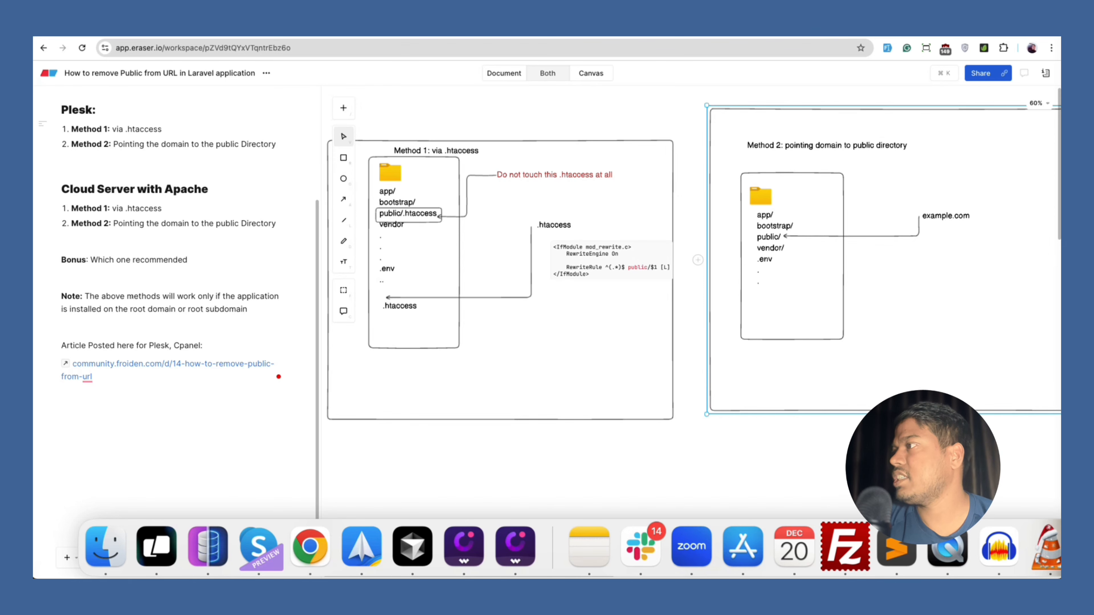
pyautogui.scroll(5, 140, 313)
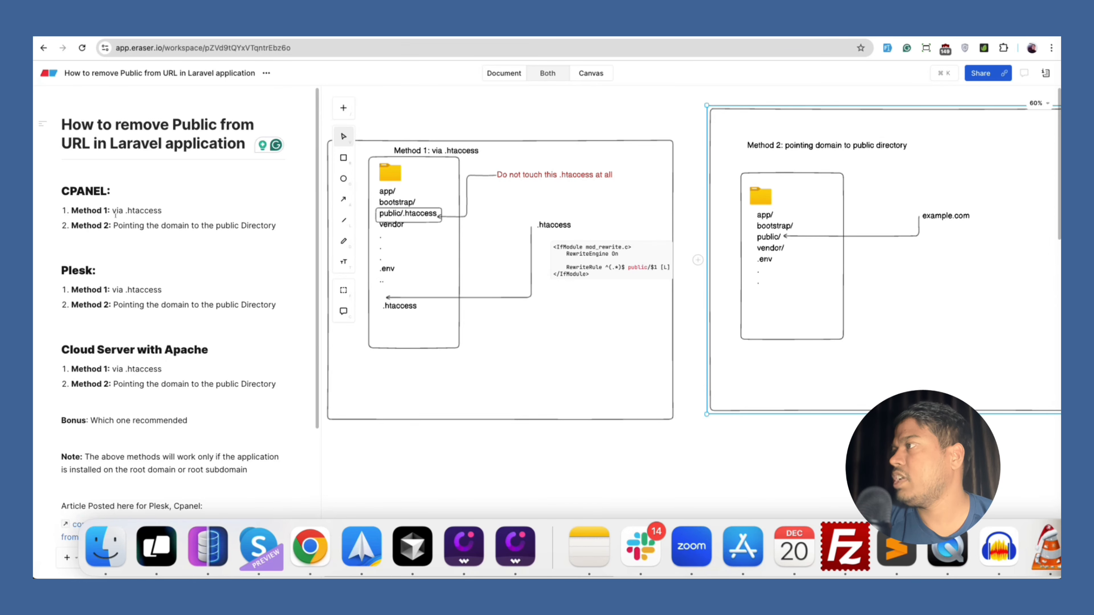
# Highlight the CPANEL Method 2 line, then go back to cPanel's list of domains.
pyautogui.click(280, 227)
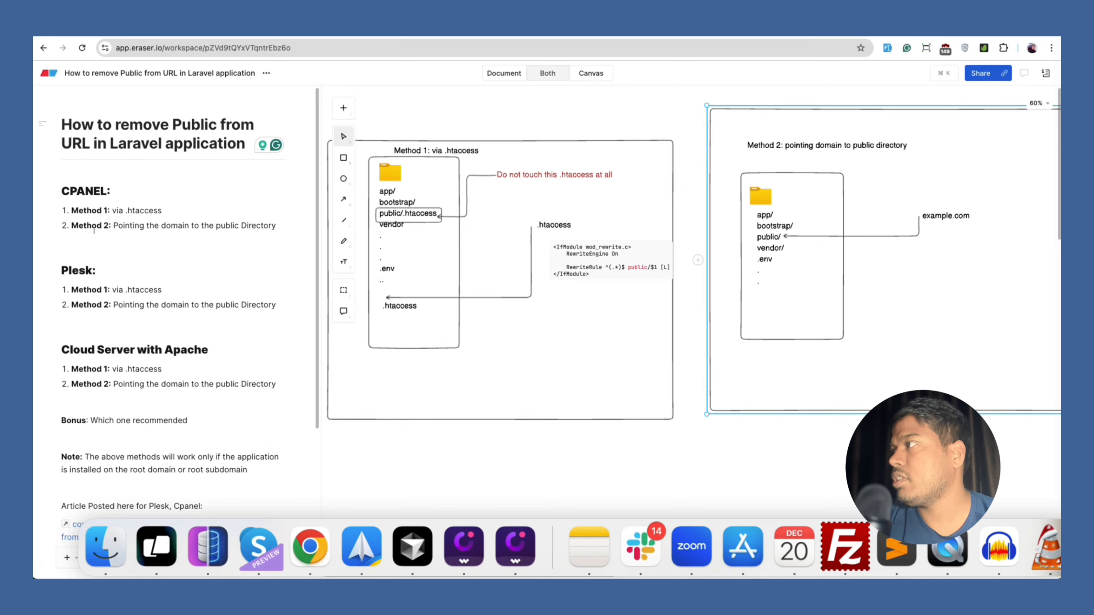
pyautogui.moveTo(72, 225); pyautogui.dragTo(276, 225)
pyautogui.click(268, 244)
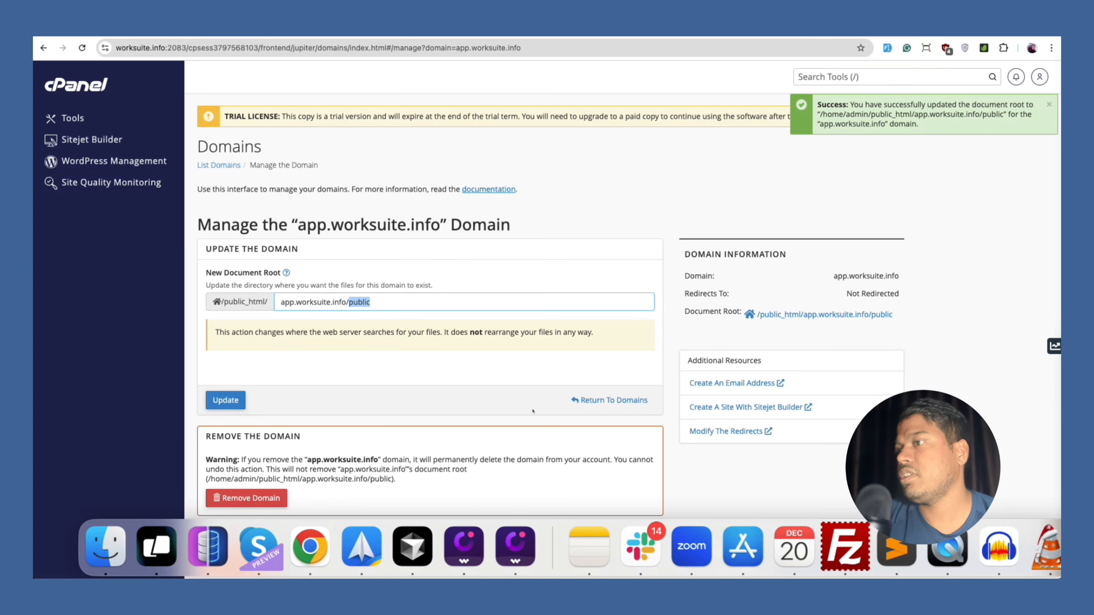
pyautogui.click(613, 399)
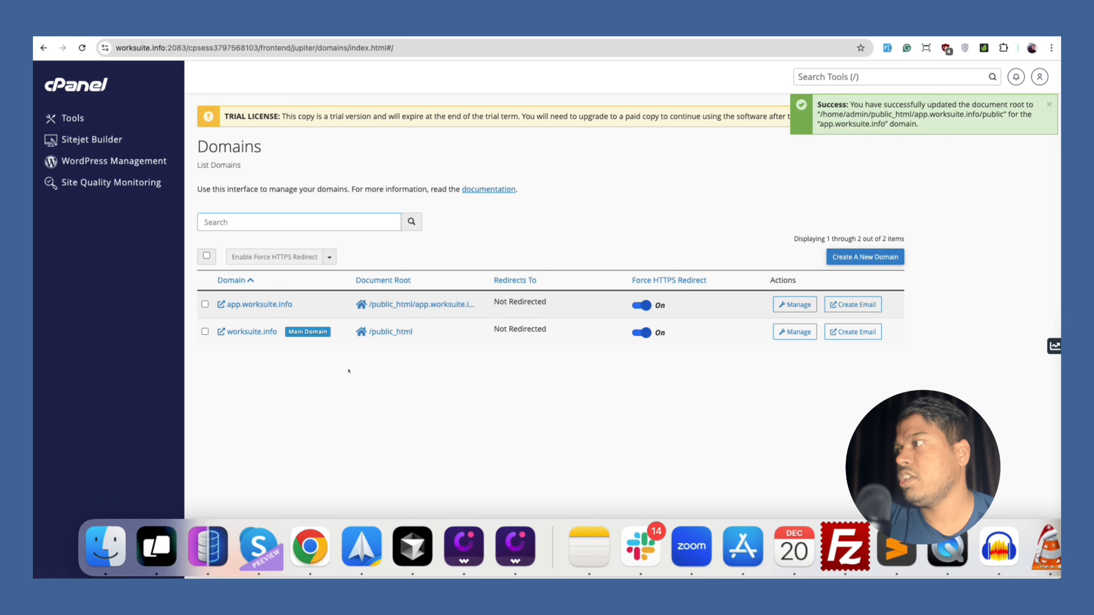
# Check worksuite.info's Manage page for a document root option, then return to the Eraser notes.
pyautogui.moveTo(282, 333); pyautogui.dragTo(228, 332)
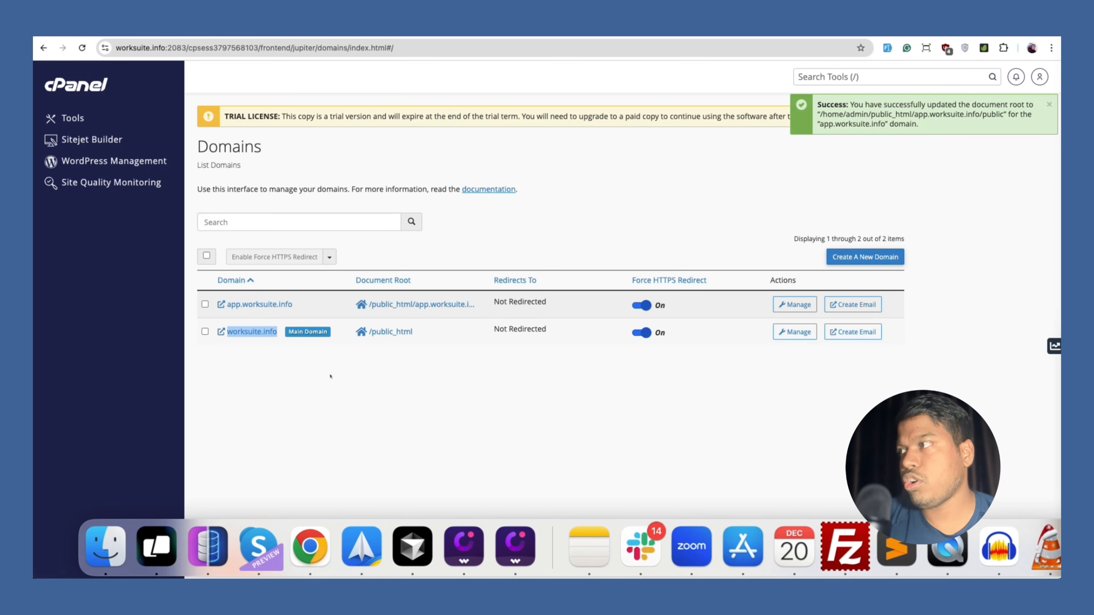
pyautogui.click(270, 334)
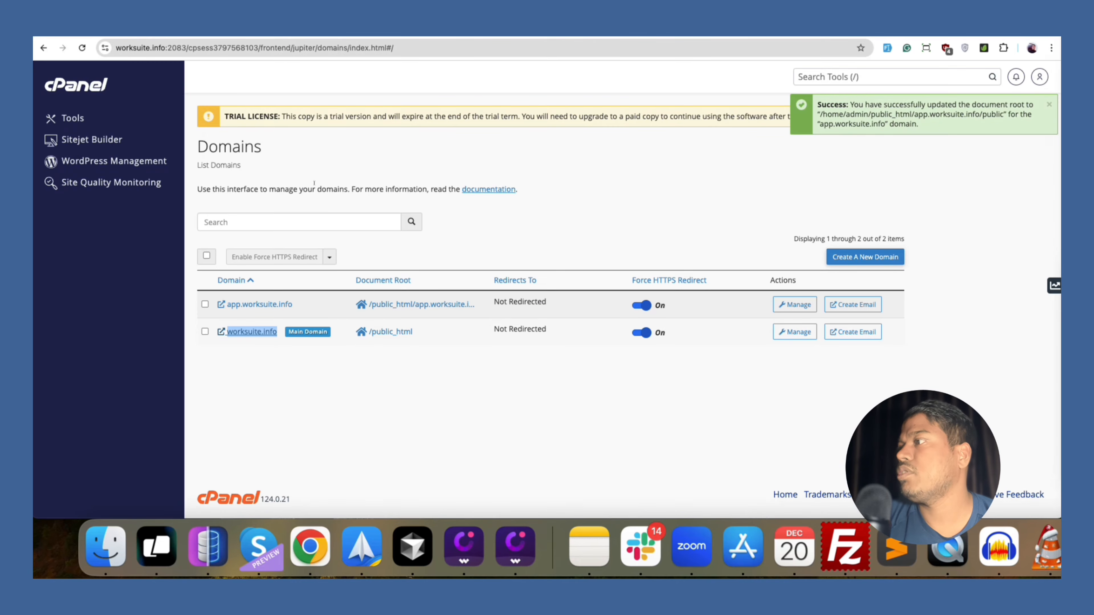
pyautogui.click(432, 340)
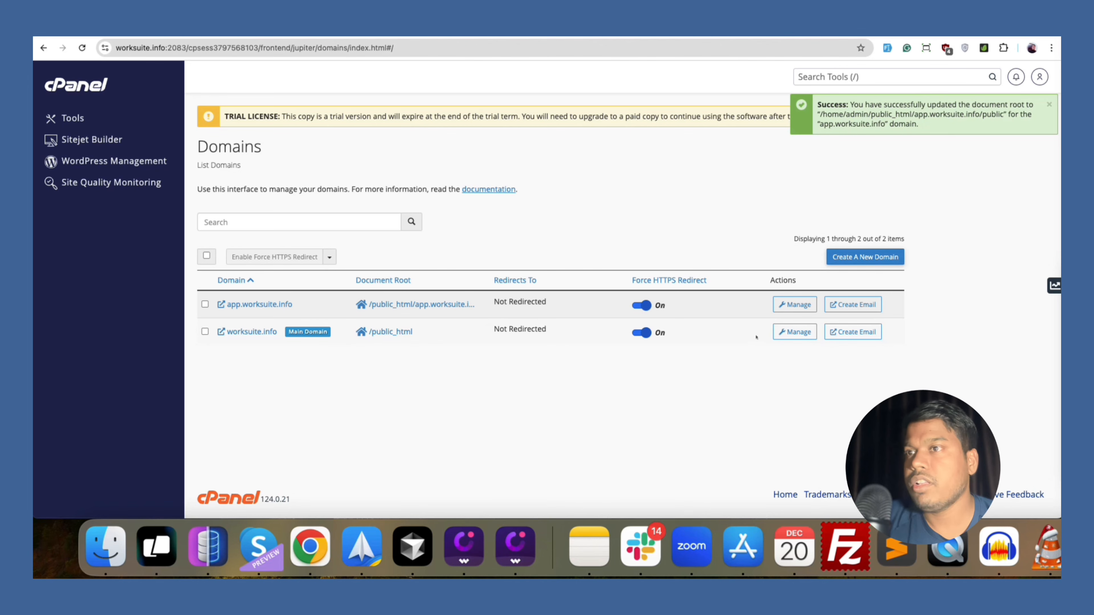
pyautogui.click(795, 331)
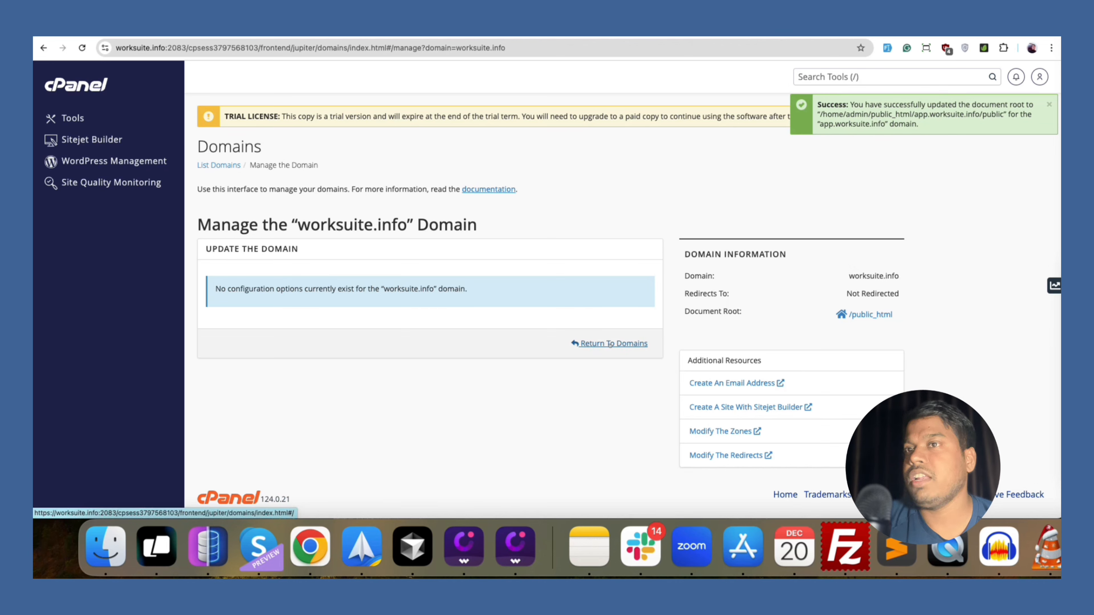
pyautogui.click(613, 344)
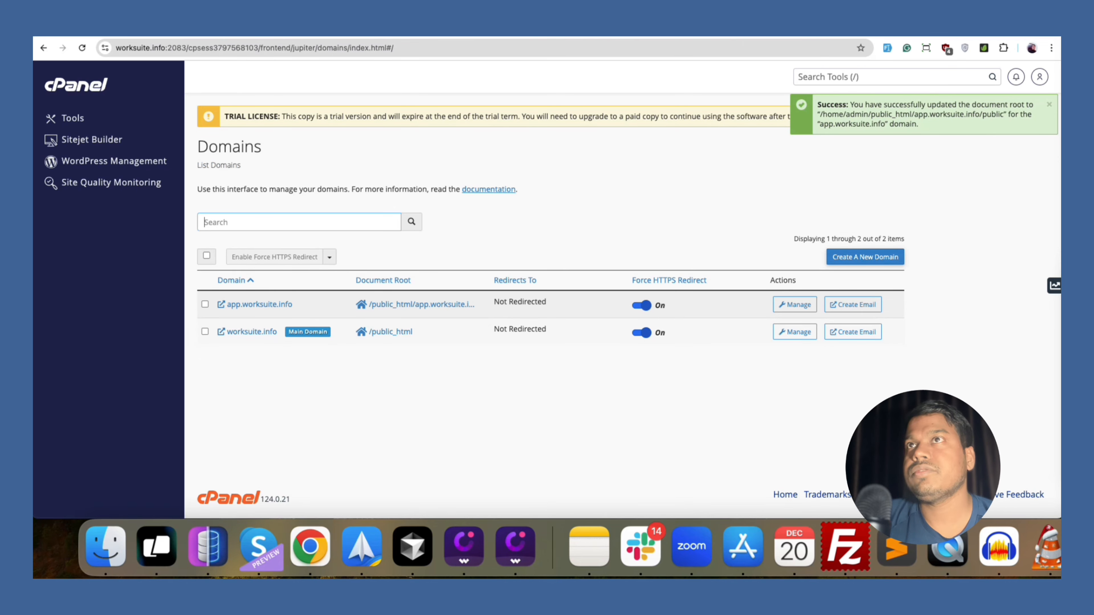
pyautogui.hotkey('ctrl', 'Tab')
# Highlight the Apache Method 2 line in the notes, then switch to the Worksuite - CPanel tab.
pyautogui.scroll(-4, 209, 406)
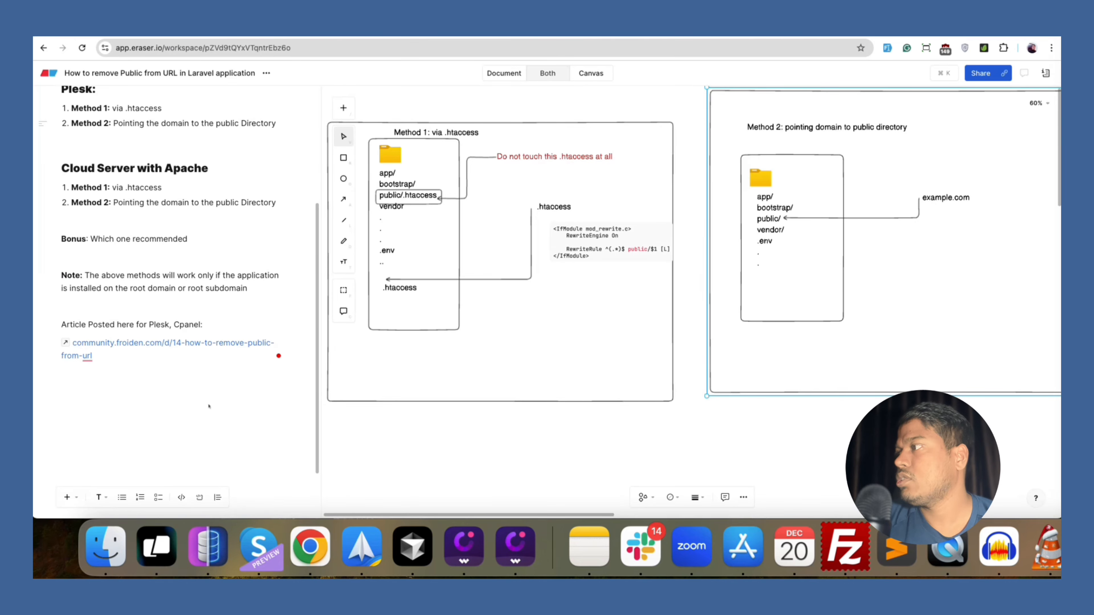
pyautogui.scroll(10, 187, 336)
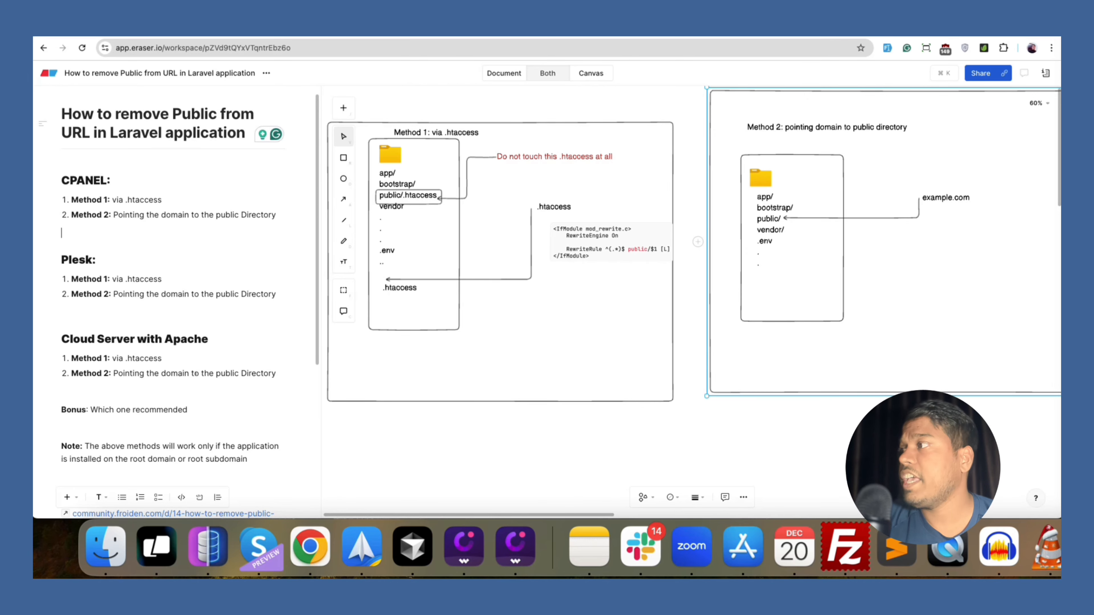
pyautogui.moveTo(71, 373); pyautogui.dragTo(280, 374)
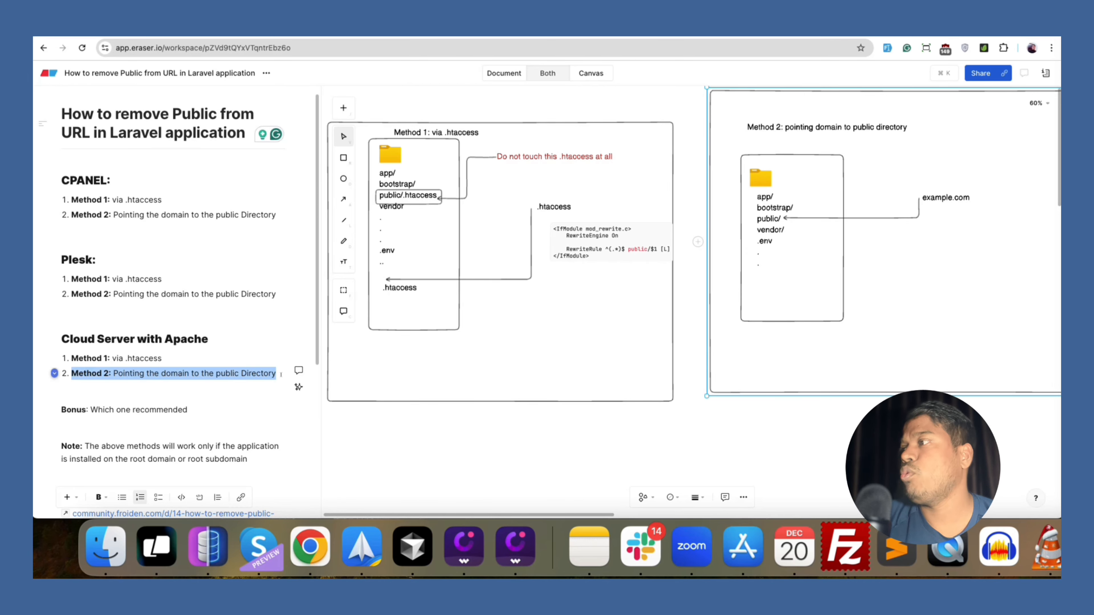
pyautogui.click(131, 378)
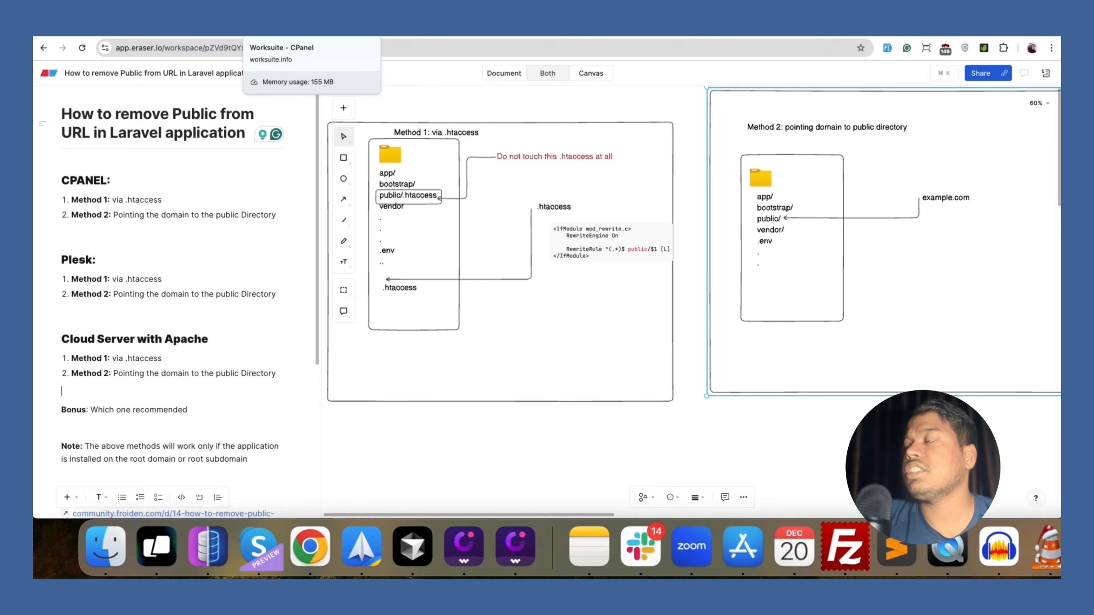
pyautogui.click(280, 34)
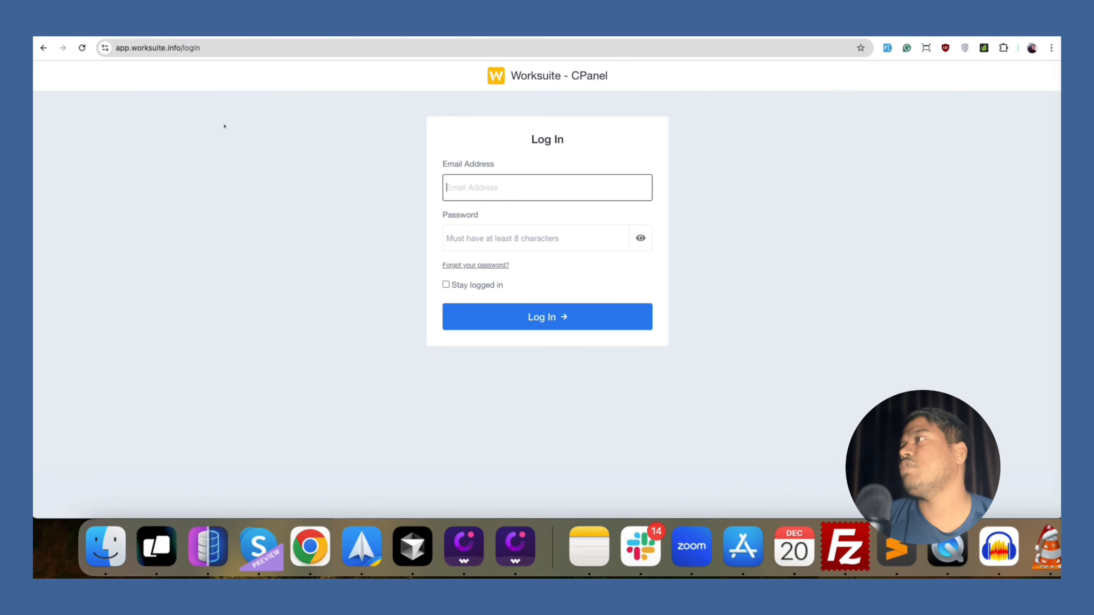
# Remove /public from app.worksuite.info's document root in cPanel and save it.
pyautogui.doubleClick(190, 48)
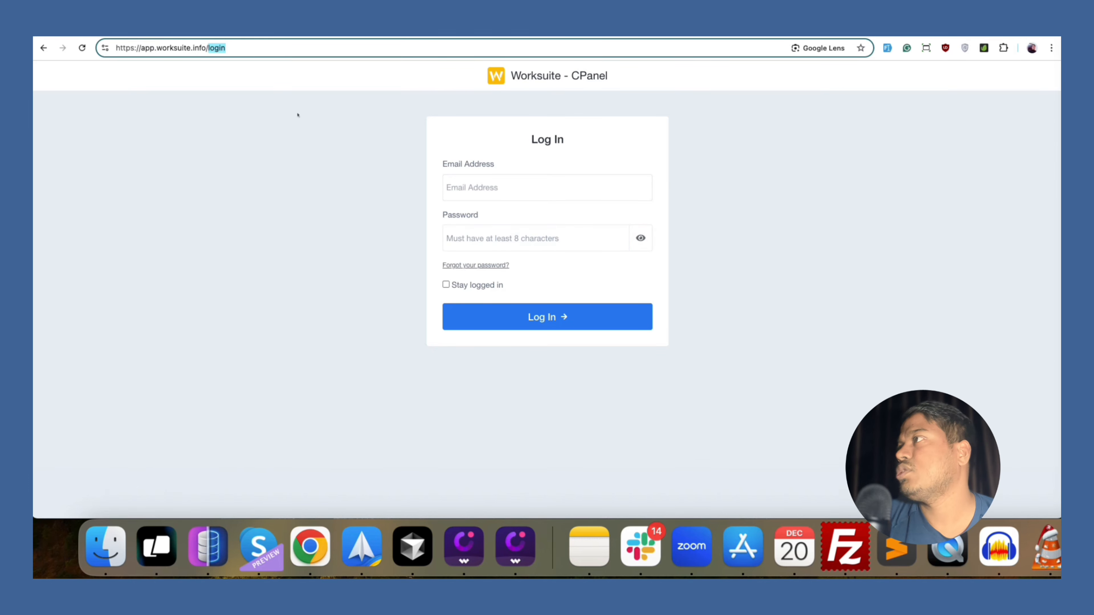
pyautogui.click(297, 115)
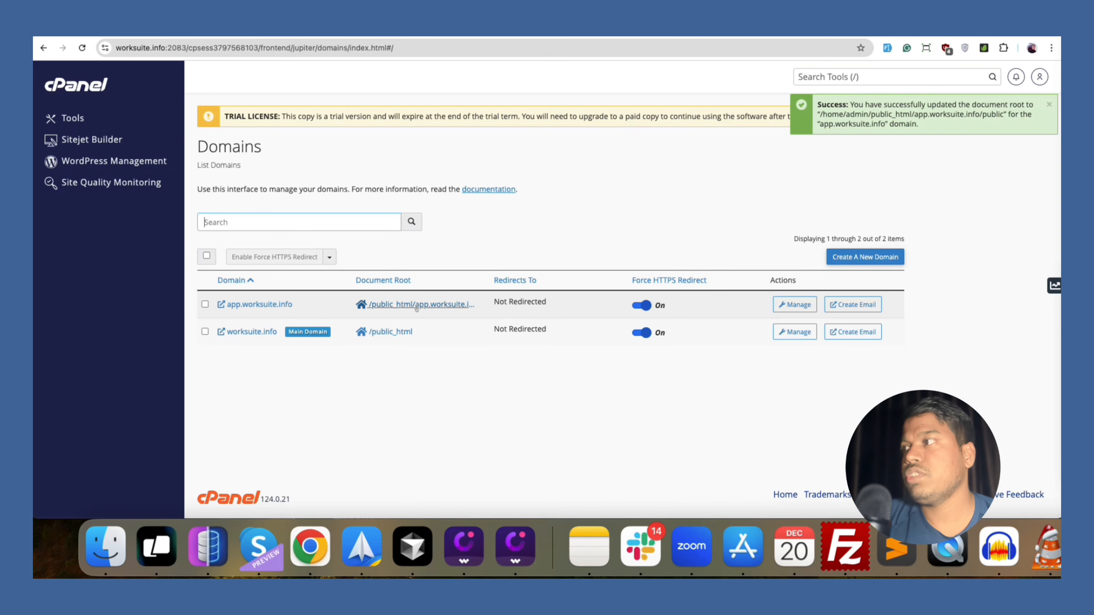
pyautogui.click(794, 304)
pyautogui.click(358, 301)
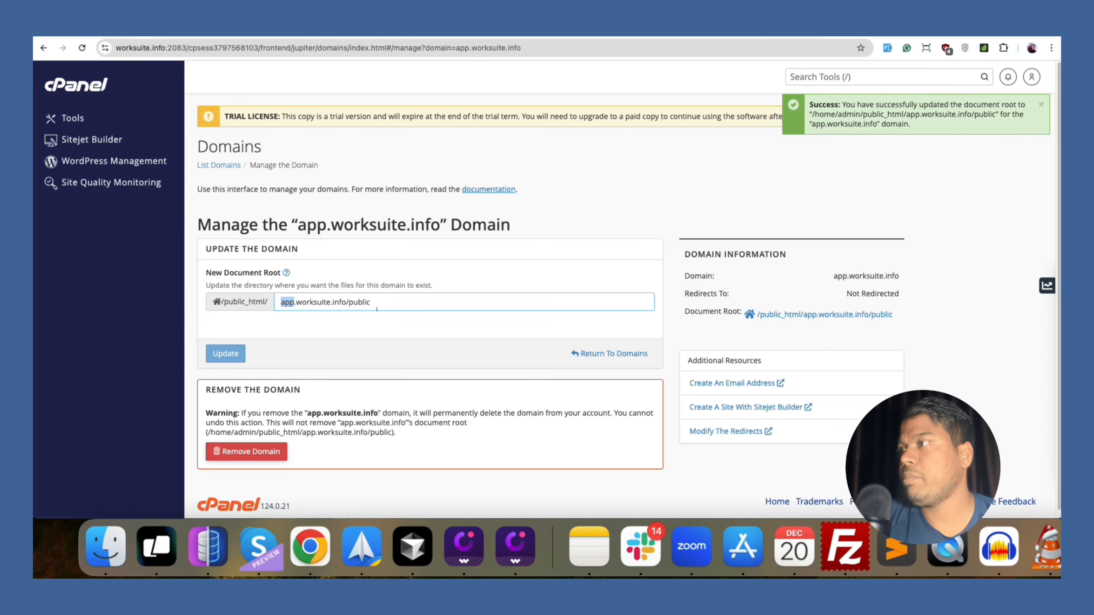
pyautogui.doubleClick(359, 302)
pyautogui.press('BackSpace')
pyautogui.press('BackSpace')
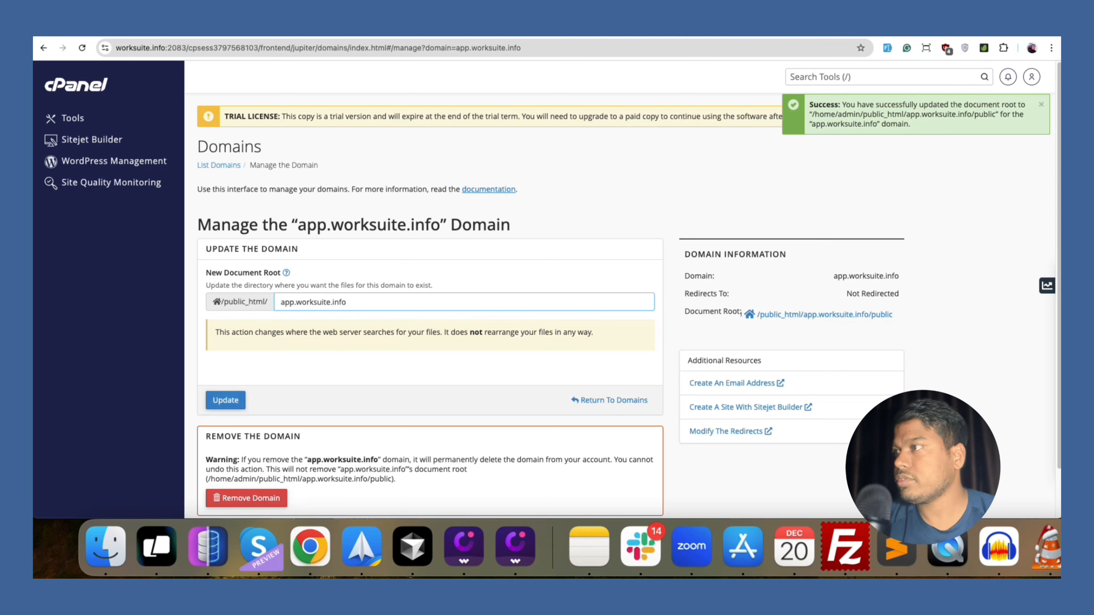
pyautogui.click(227, 399)
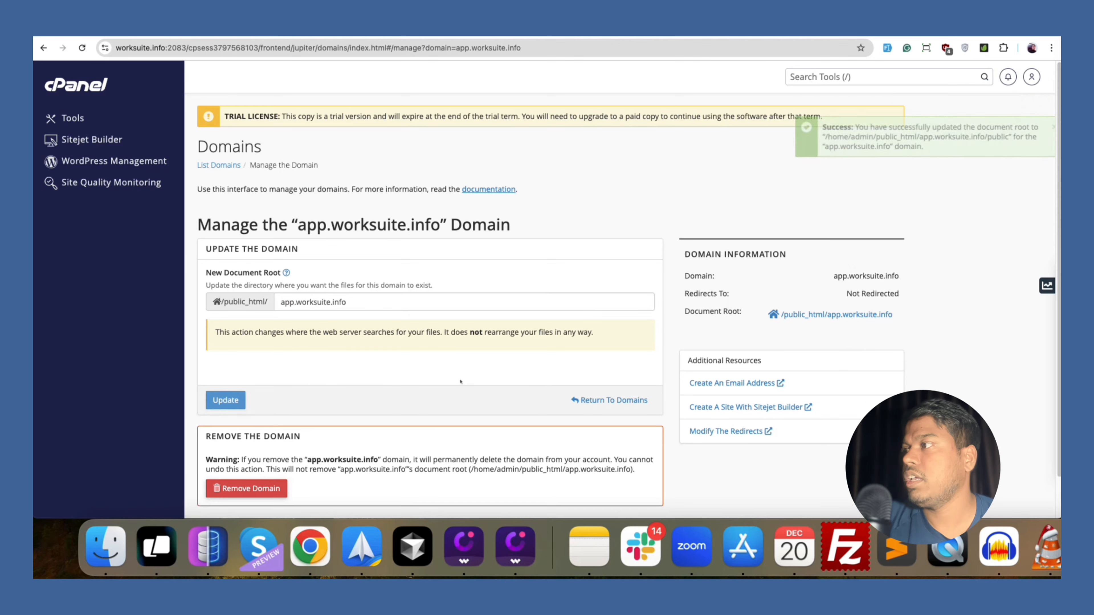
# Paste the RewriteRule ^(.*)$ public/$1 [L] block at the end of the folder's .htaccess and save.
pyautogui.click(796, 321)
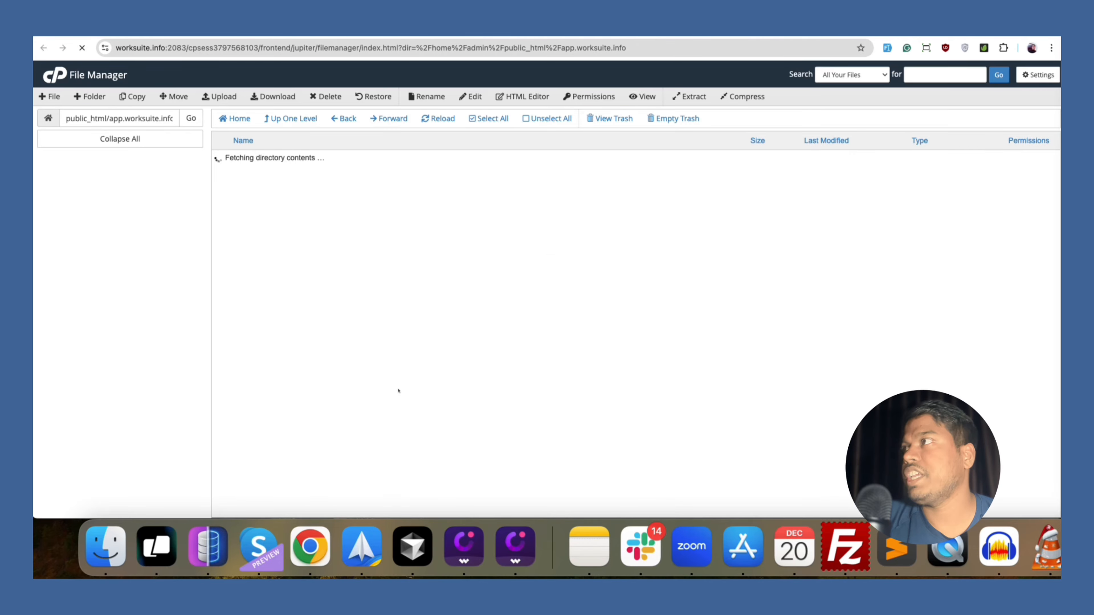
pyautogui.scroll(-2, 318, 462)
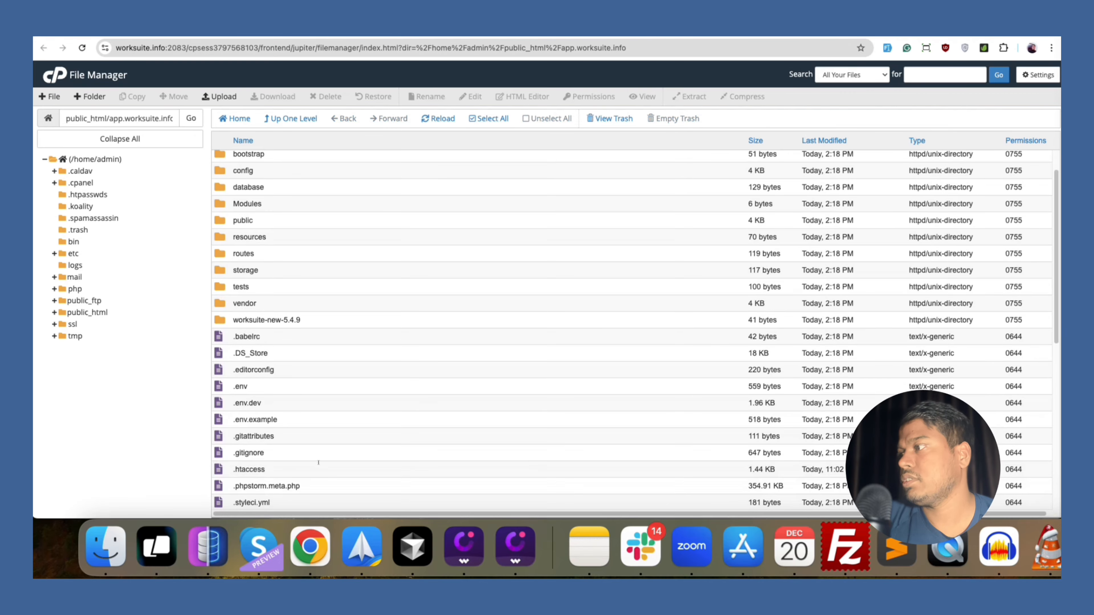
pyautogui.click(269, 468)
pyautogui.rightClick(270, 468)
pyautogui.click(297, 407)
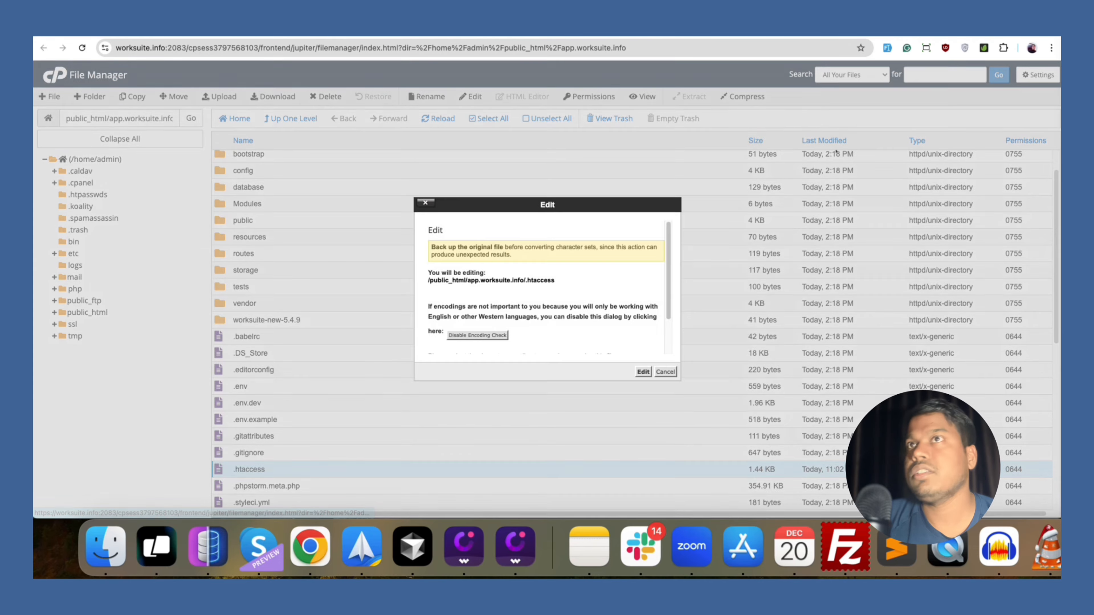
pyautogui.click(642, 371)
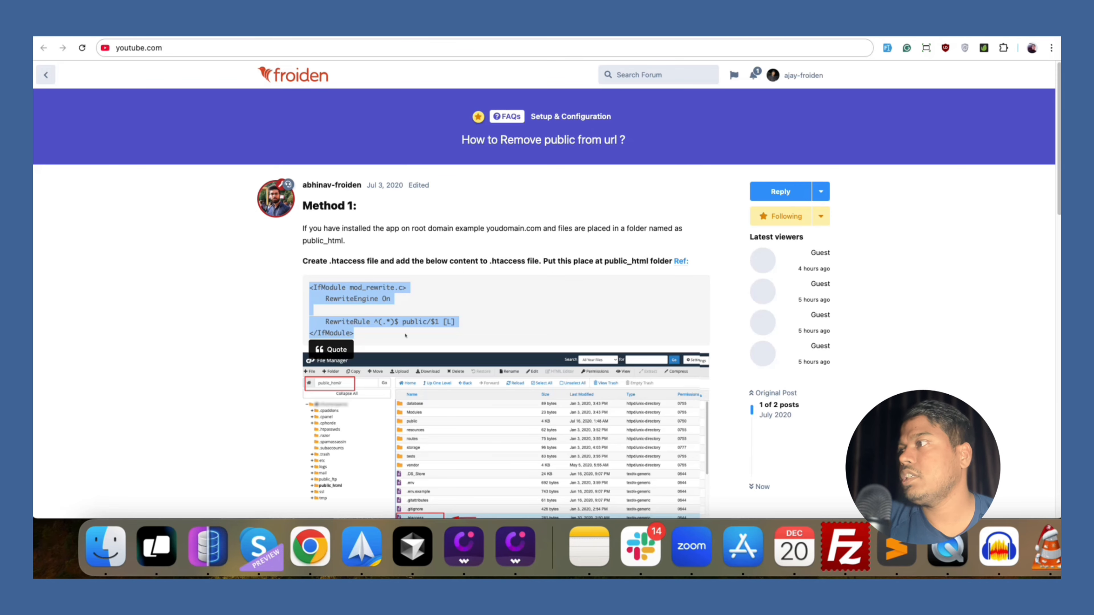
pyautogui.moveTo(405, 335); pyautogui.dragTo(308, 284)
pyautogui.press('super+c')
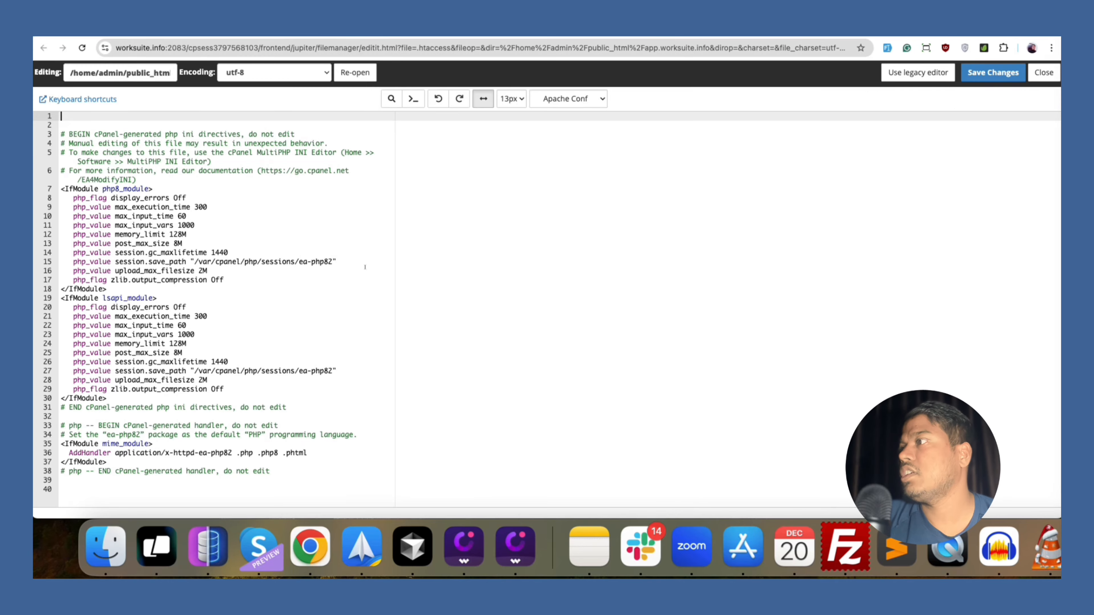
pyautogui.click(161, 479)
pyautogui.press('super+v')
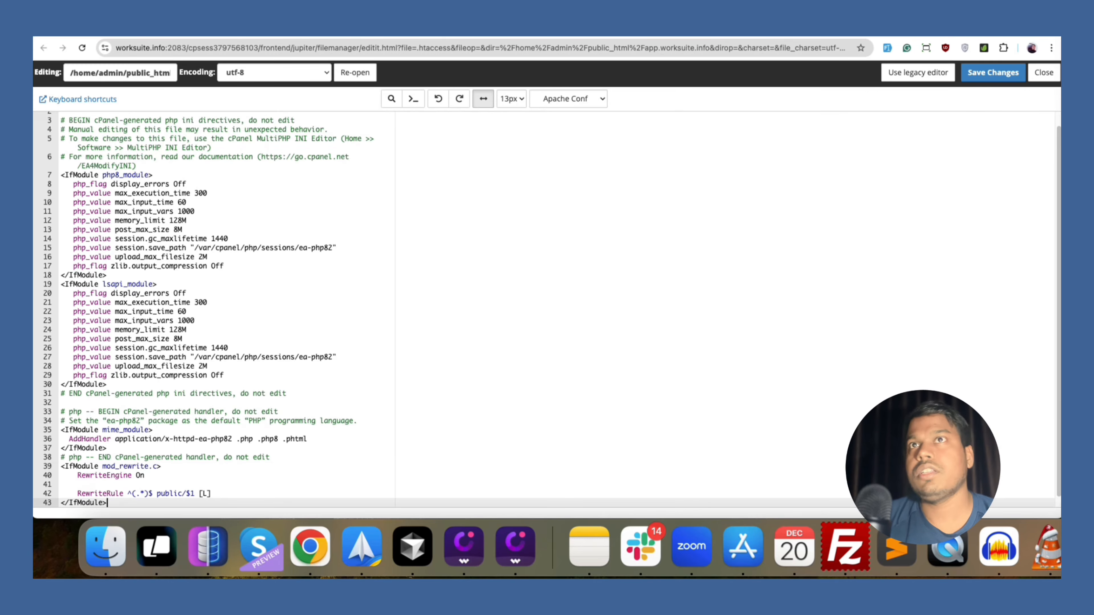
pyautogui.click(992, 72)
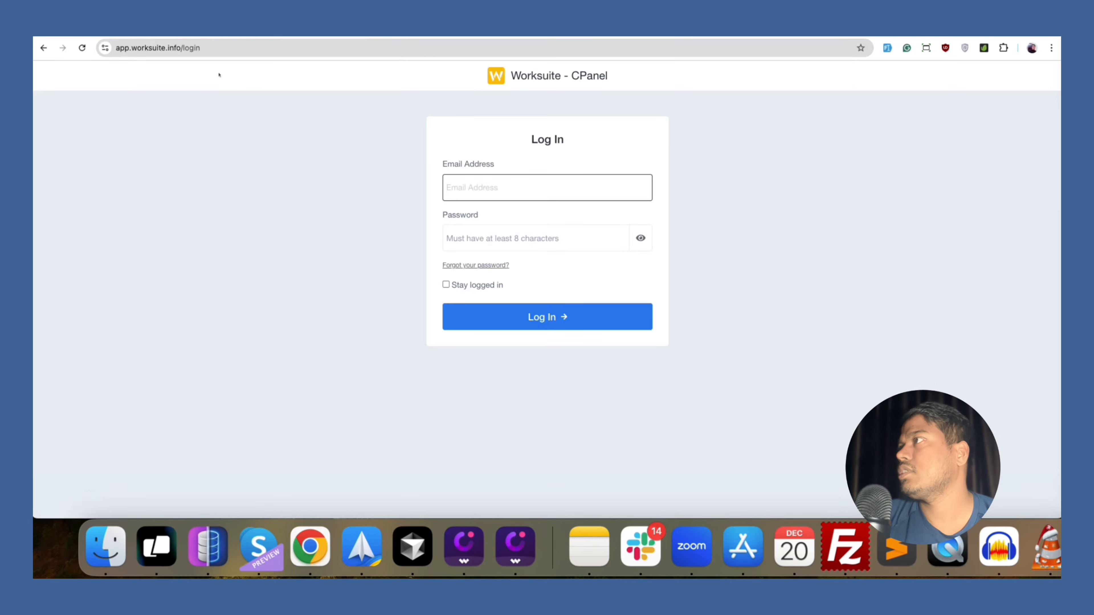
# Reload the Worksuite login page, then load it at app.worksuite.info/public/login.
pyautogui.press('super+r')
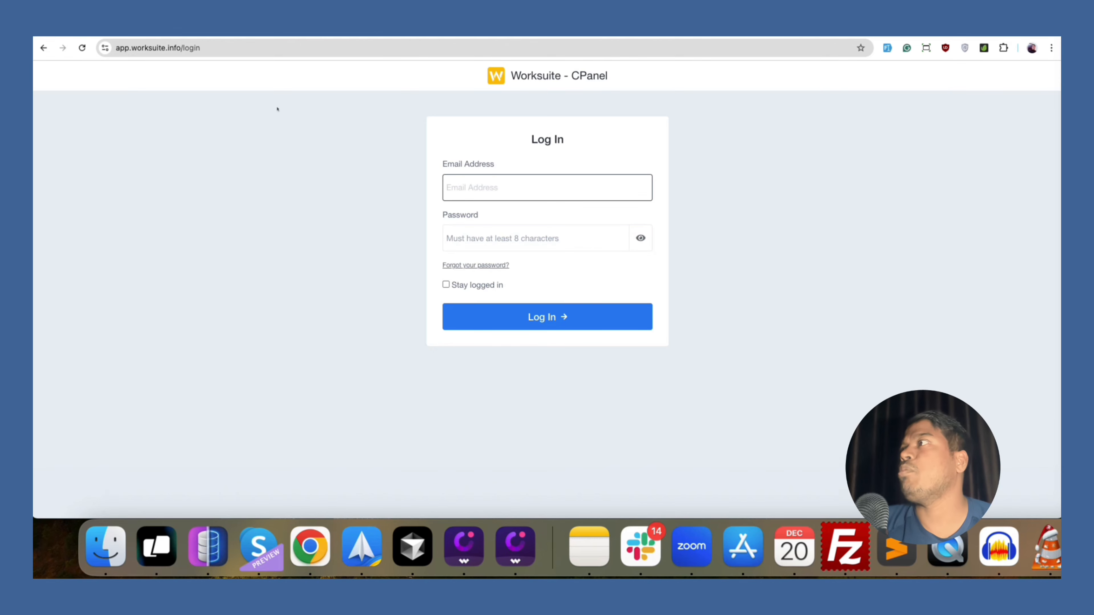
pyautogui.press('super+l')
pyautogui.write('o/pub')
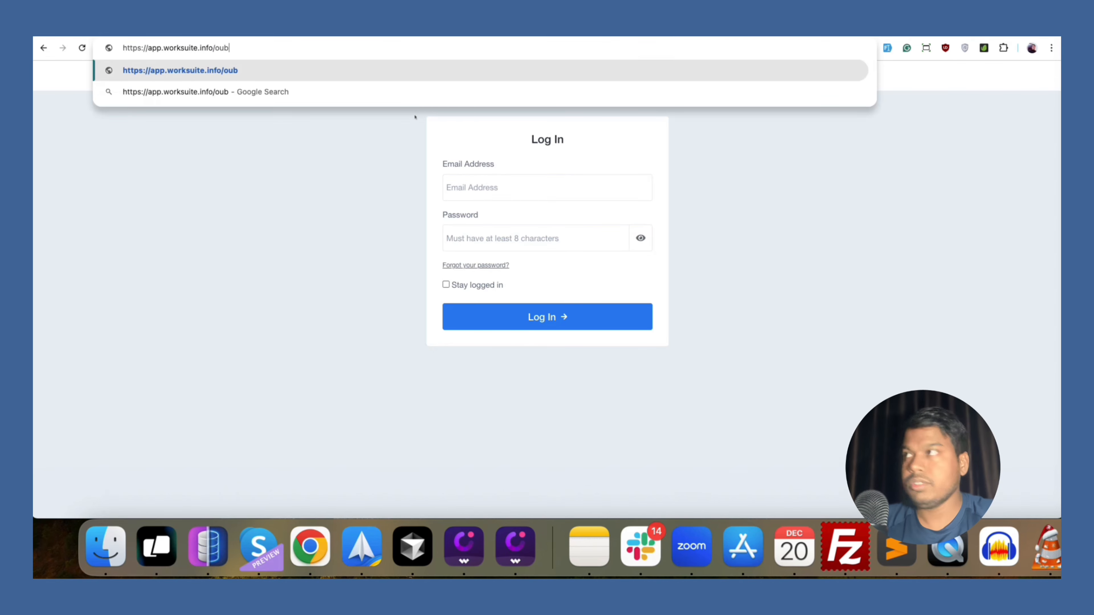
pyautogui.write('lic')
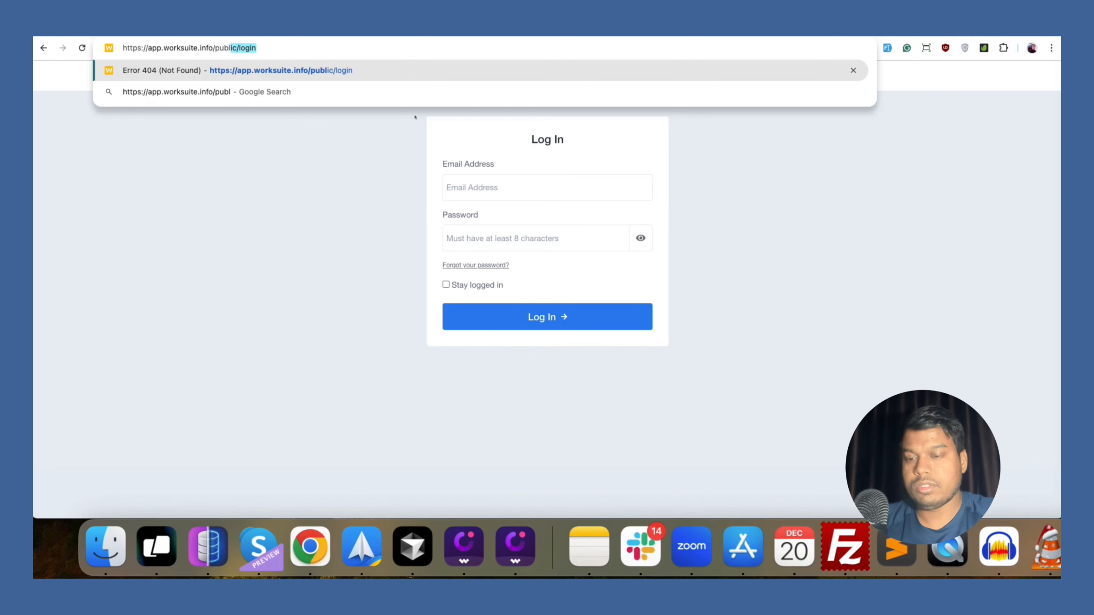
pyautogui.press('Return')
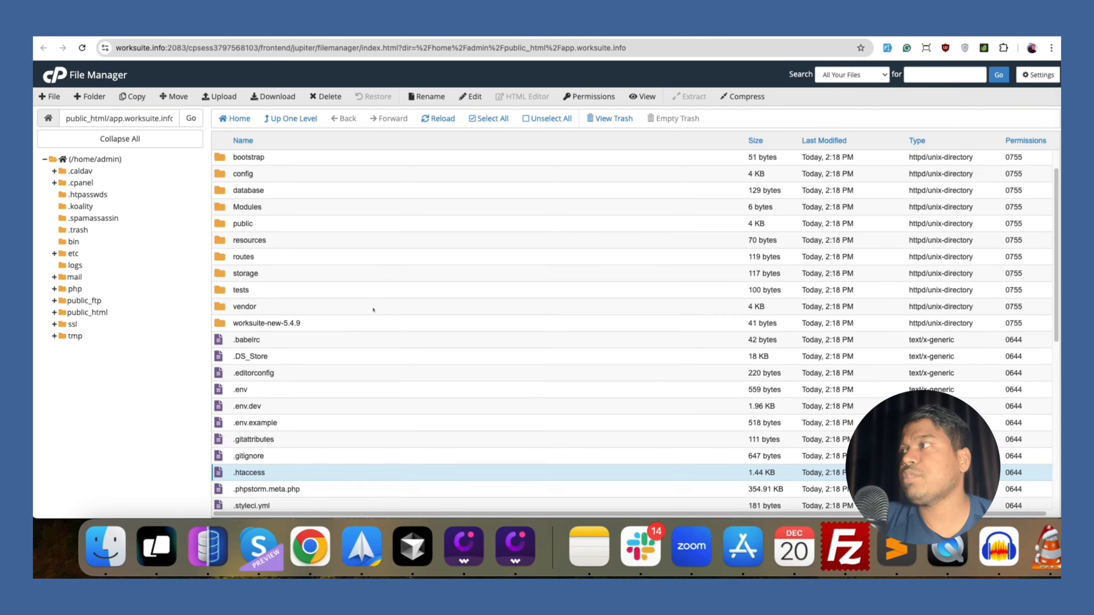
pyautogui.scroll(2, 373, 309)
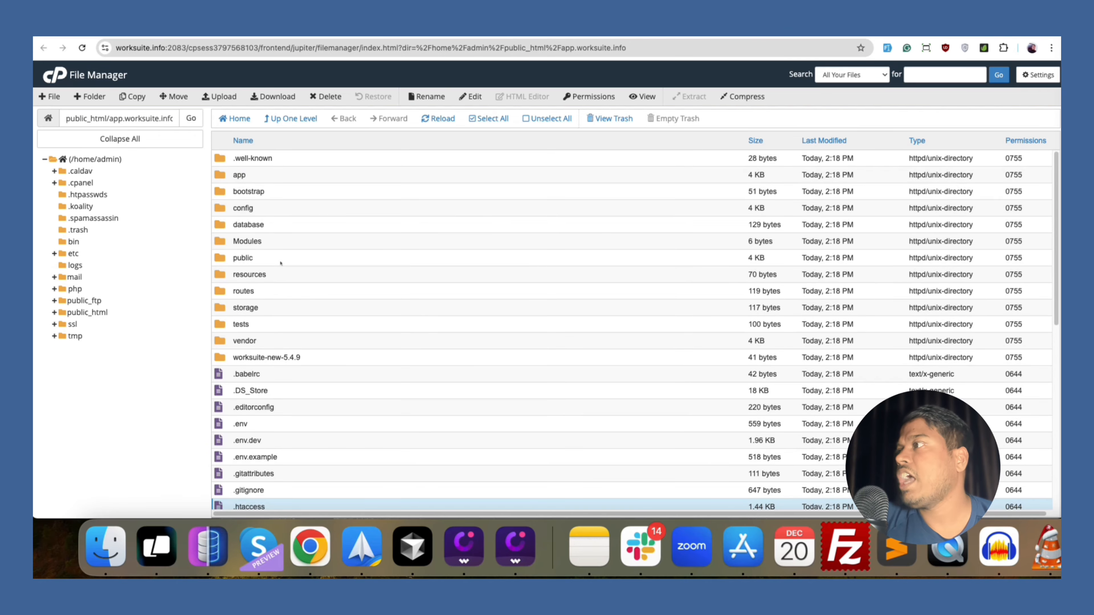
pyautogui.doubleClick(264, 265)
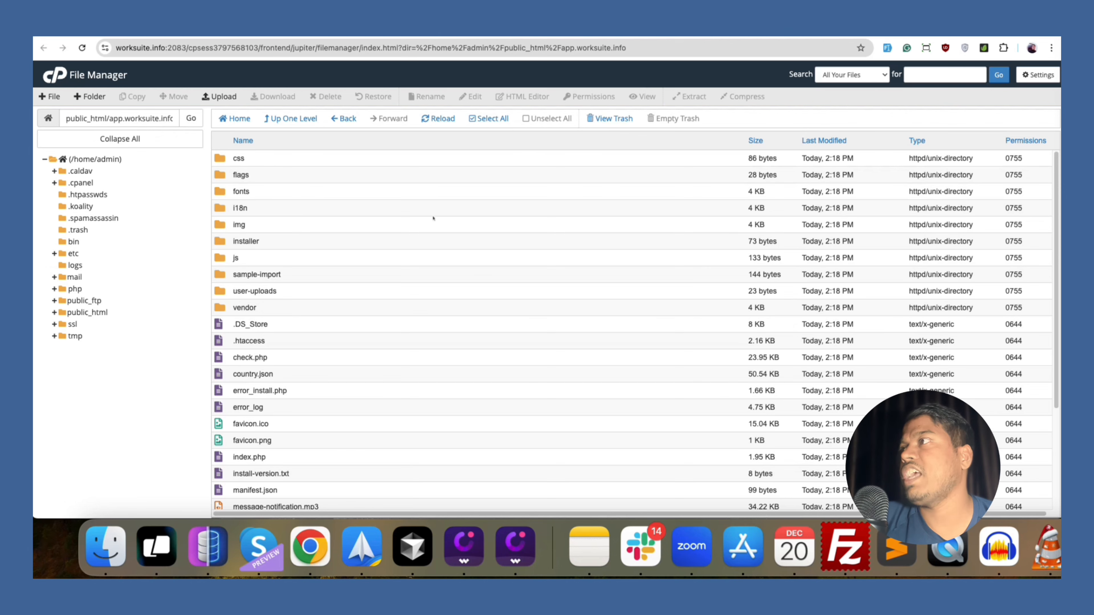
pyautogui.click(313, 119)
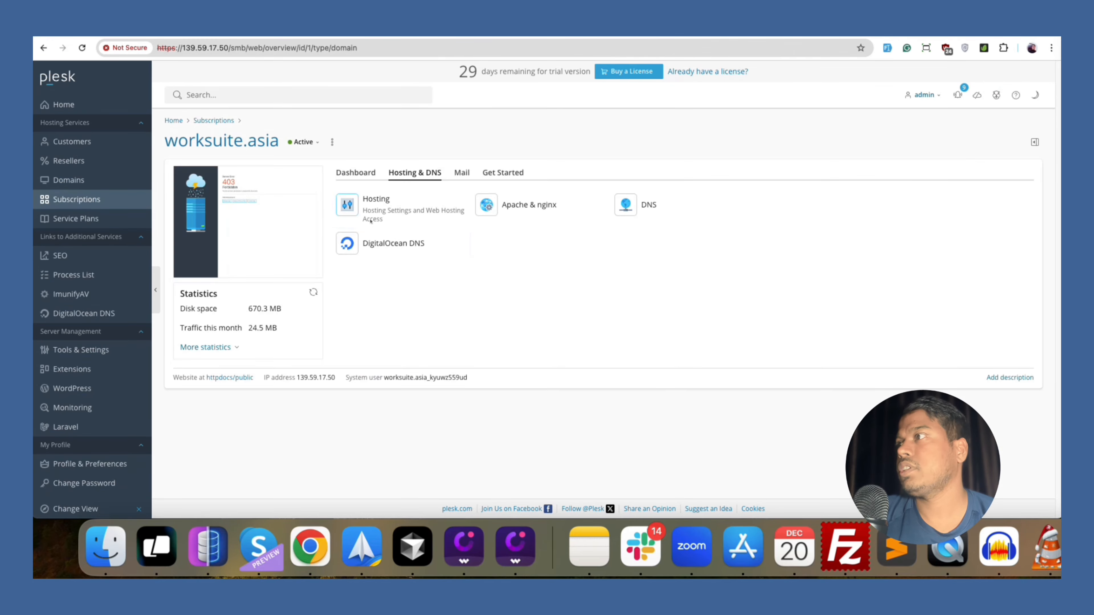
# Inspect worksuite.asia's Hosting Settings, checking the httpdocs/public document root field.
pyautogui.click(370, 221)
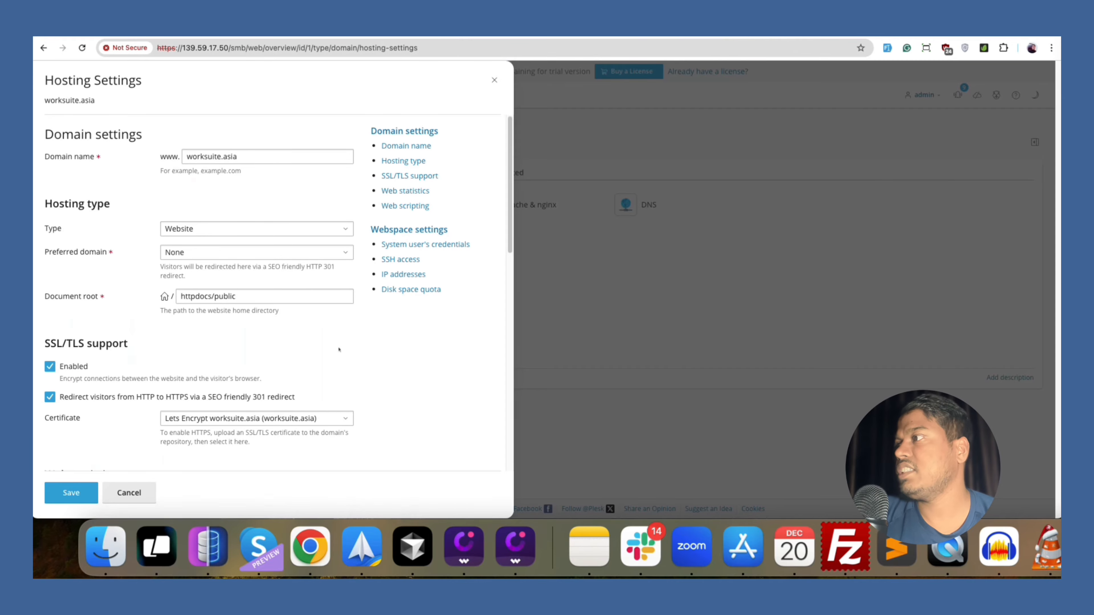
pyautogui.click(237, 296)
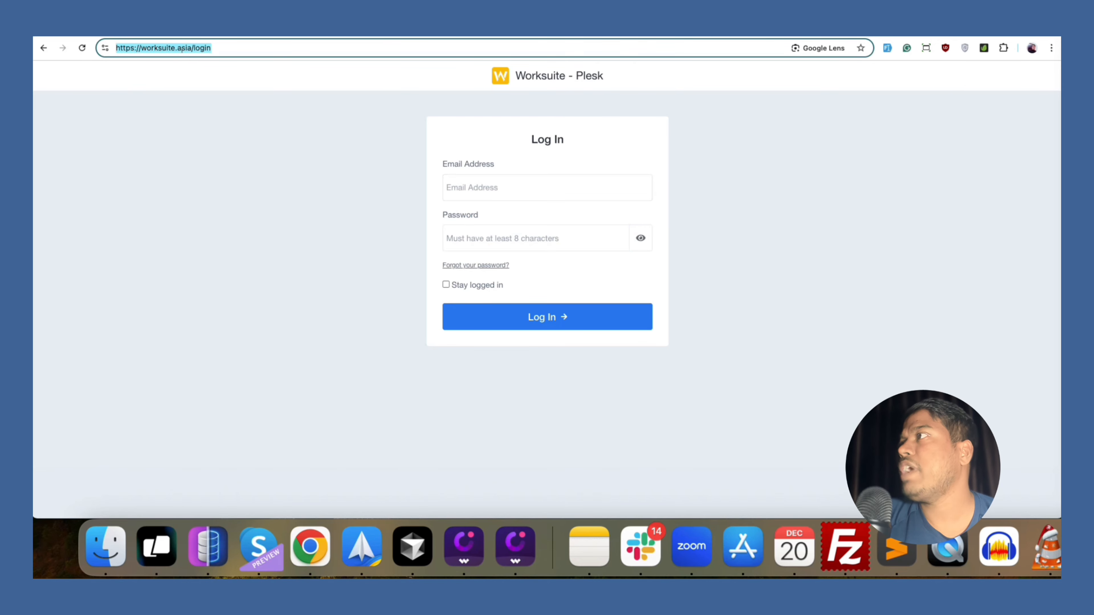
# Load worksuite.asia/public, confirm it shows 404 Page Not Found, and return to Eraser.
pyautogui.doubleClick(202, 48)
pyautogui.write('public')
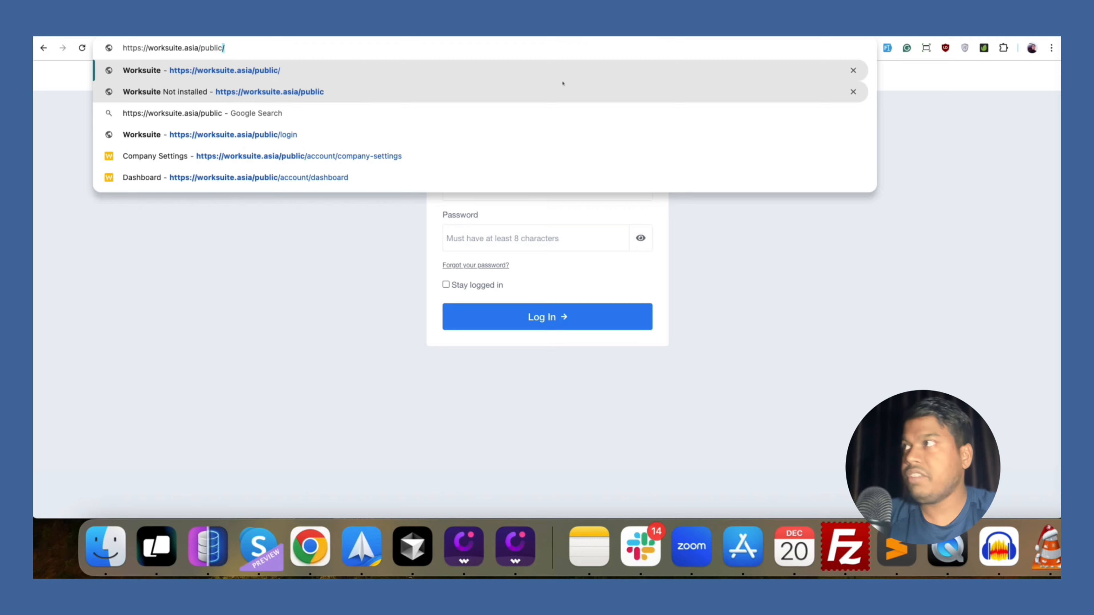
pyautogui.press('Return')
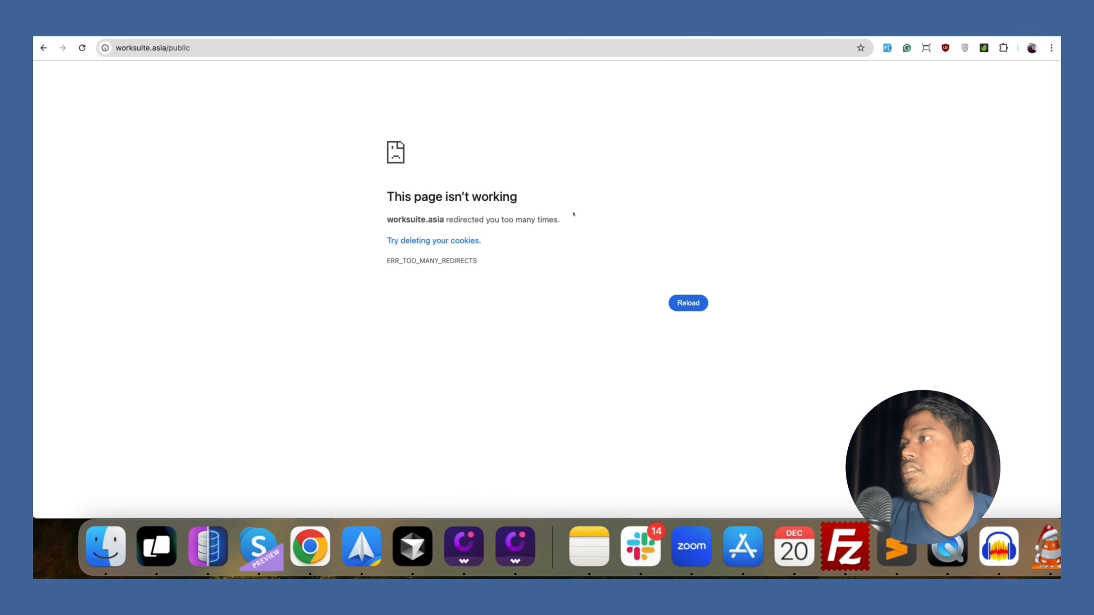
pyautogui.press('super+r')
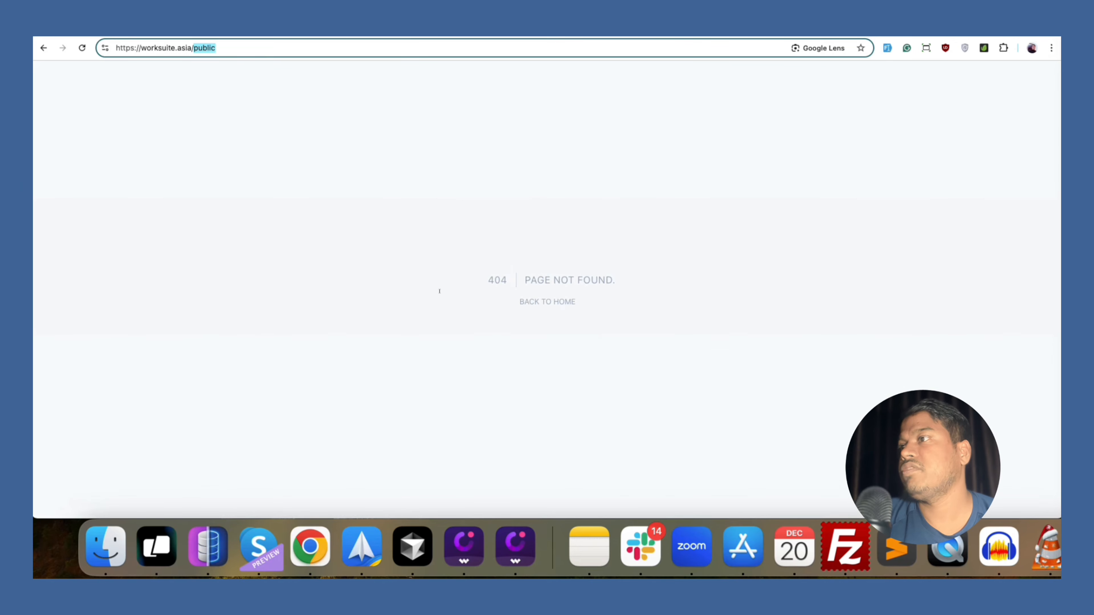
pyautogui.click(439, 292)
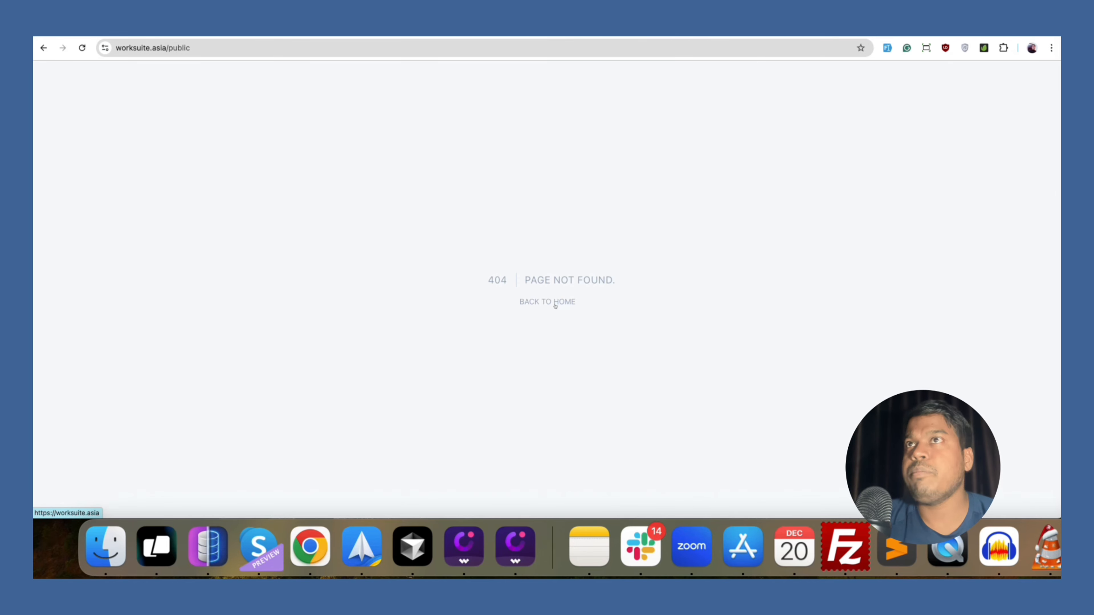
pyautogui.hotkey('ctrl', 'Tab')
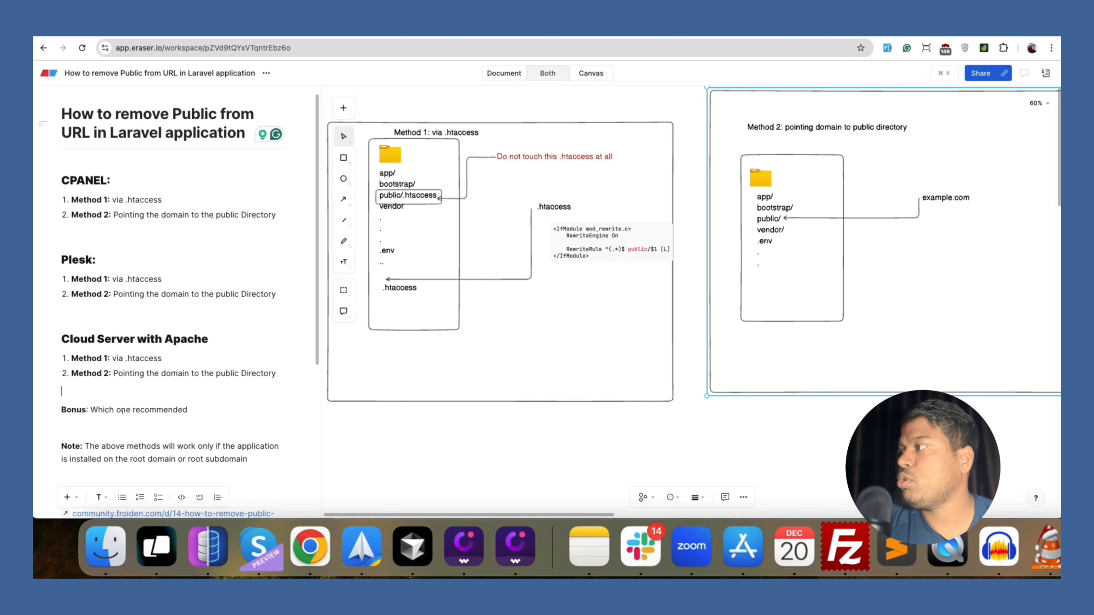
# Append ': Method 2' to the 'Which one recommended' Bonus line.
pyautogui.write(': Meh')
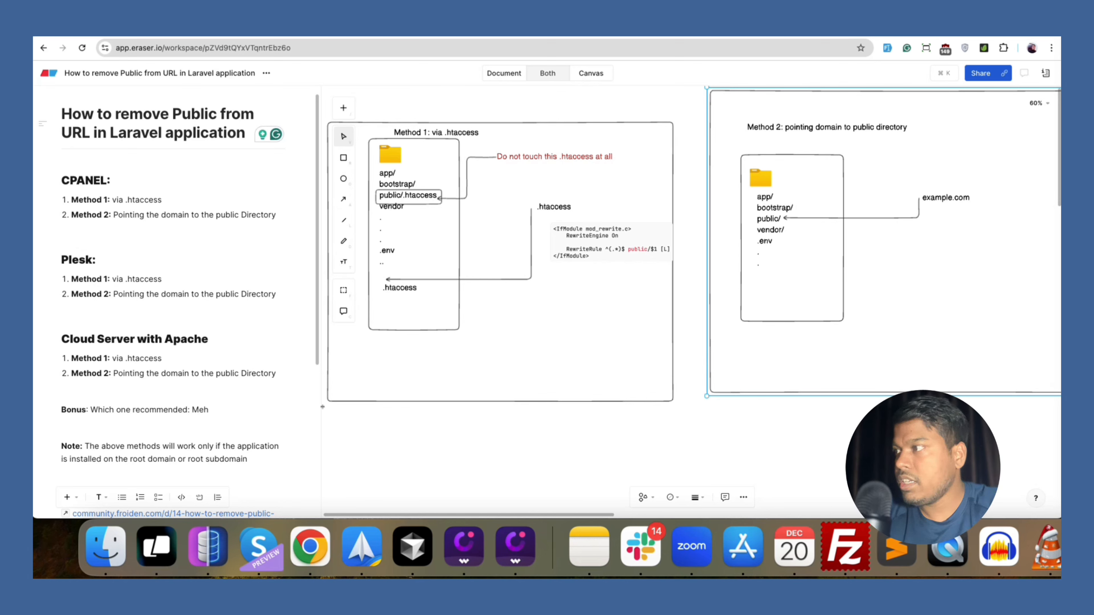
pyautogui.press('BackSpace')
pyautogui.write('thod 2')
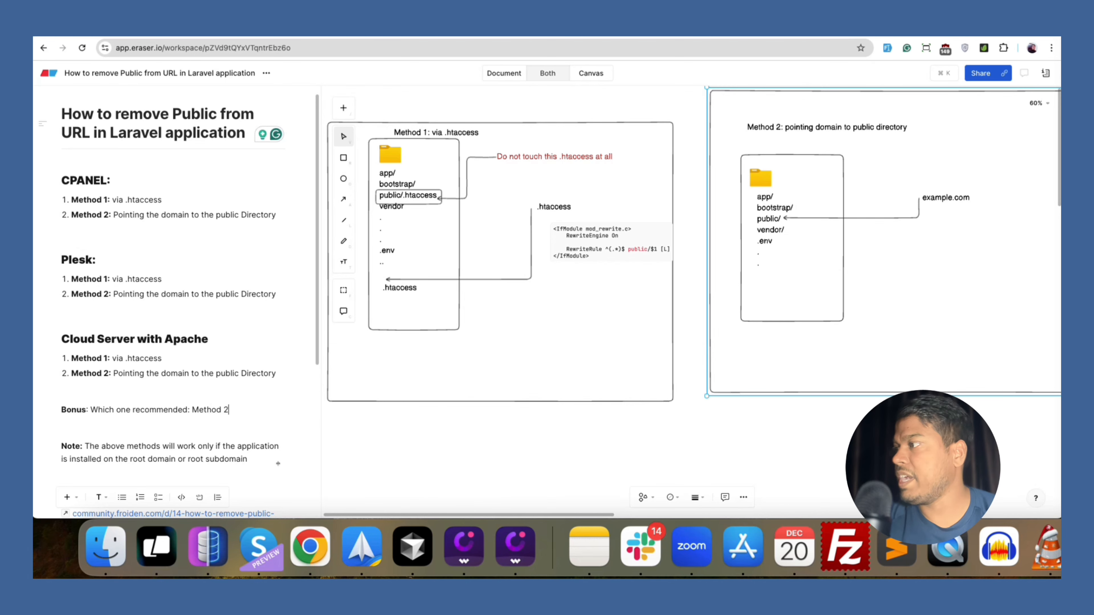
pyautogui.scroll(-1, 259, 440)
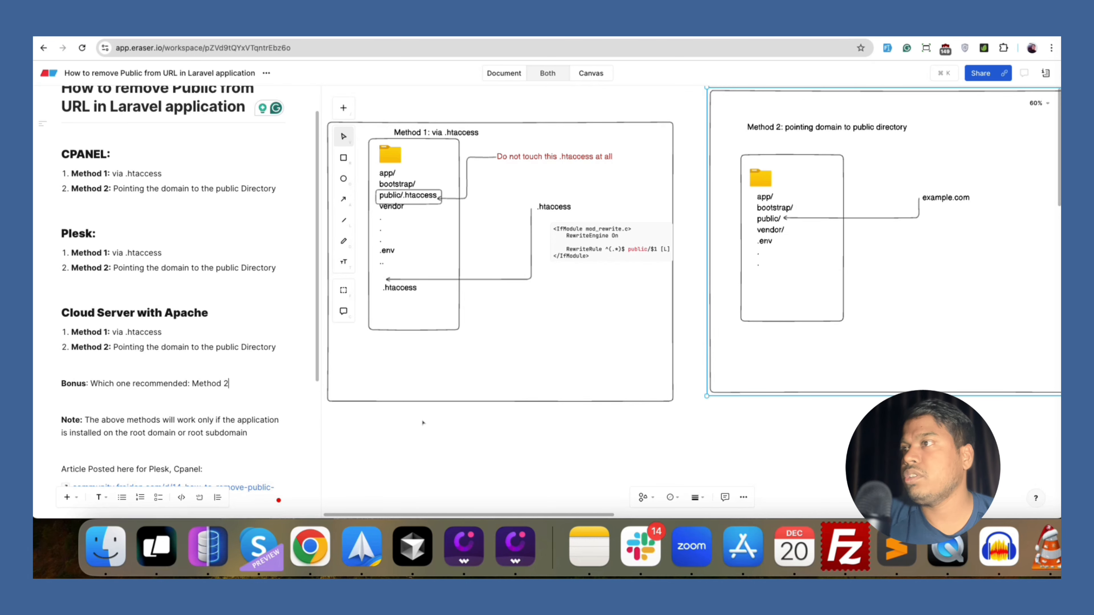
pyautogui.scroll(-2, 603, 429)
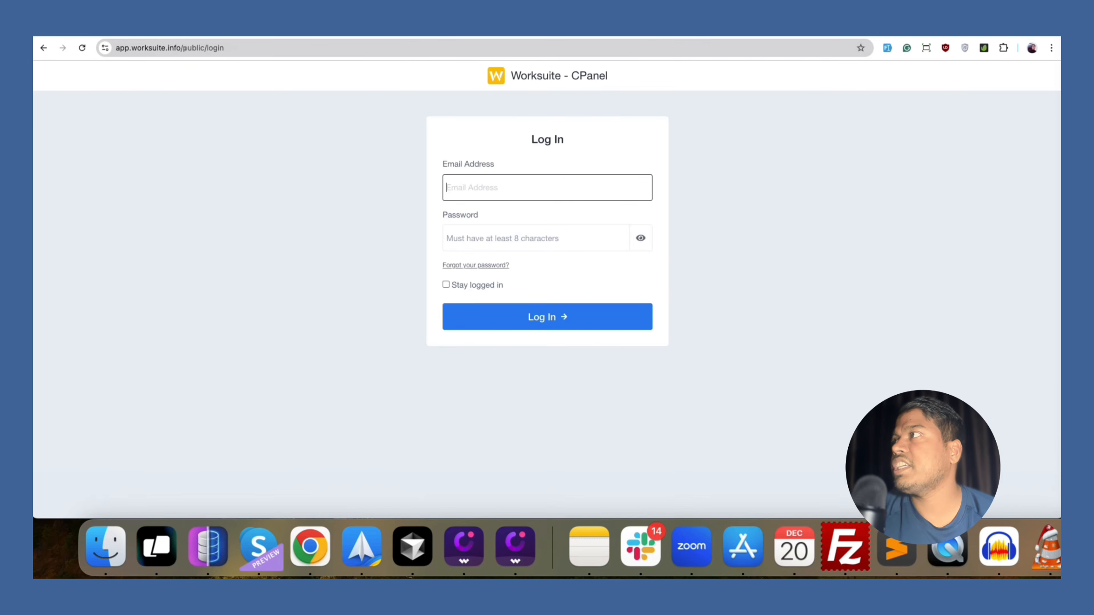
# Change the Worksuite address from public/login to app.worksuite.info/app/ and load it.
pyautogui.moveTo(208, 48); pyautogui.dragTo(347, 57)
pyautogui.write('app/')
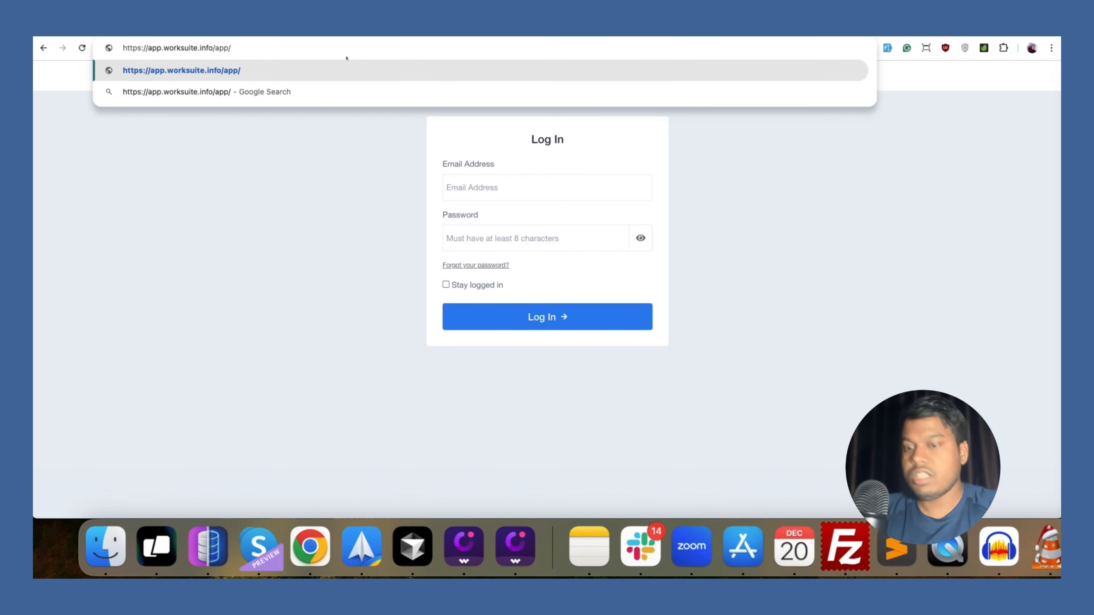
pyautogui.press('Return')
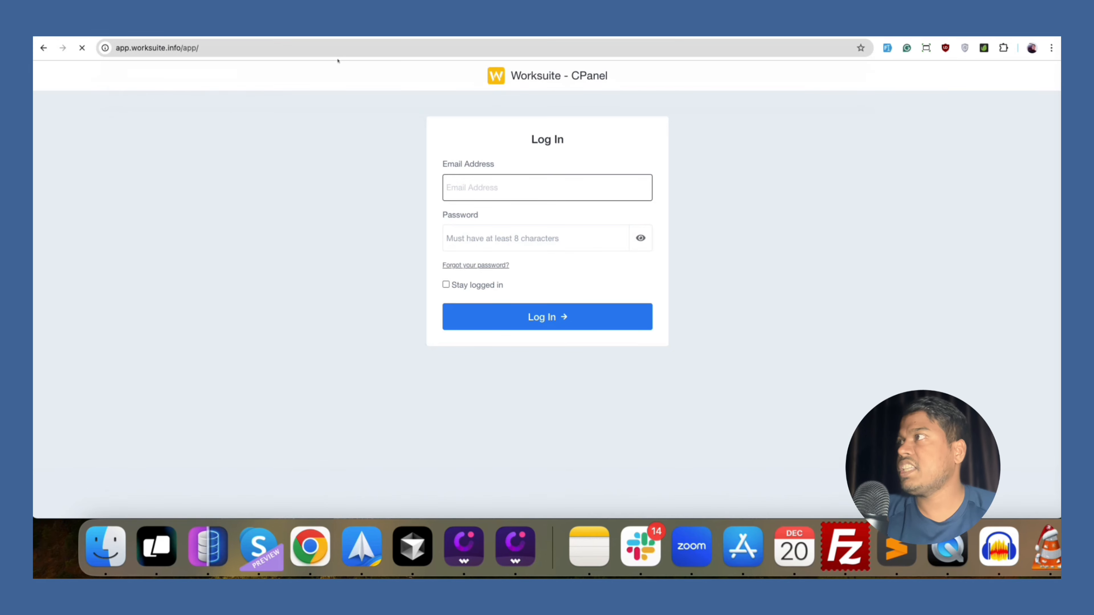